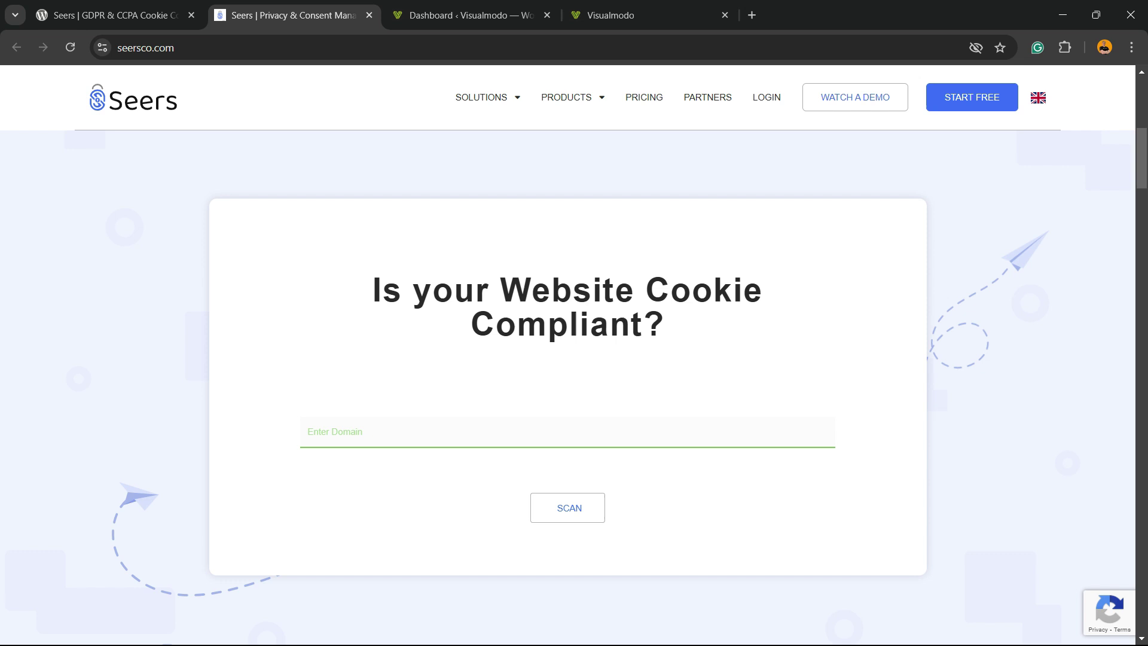
{"action": "scroll", "coordinate": [567, 383], "scroll_direction": "up", "scroll_amount": 8}
{"action": "scroll", "coordinate": [567, 383], "scroll_direction": "down", "scroll_amount": 10}
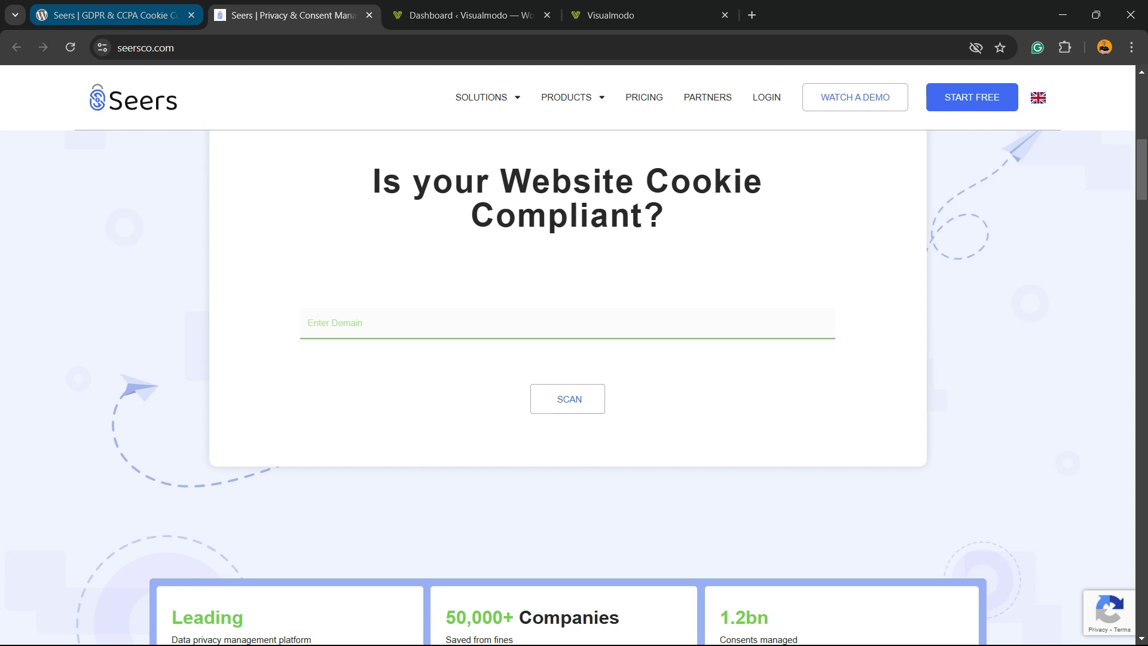
{"action": "left_click", "coordinate": [110, 15]}
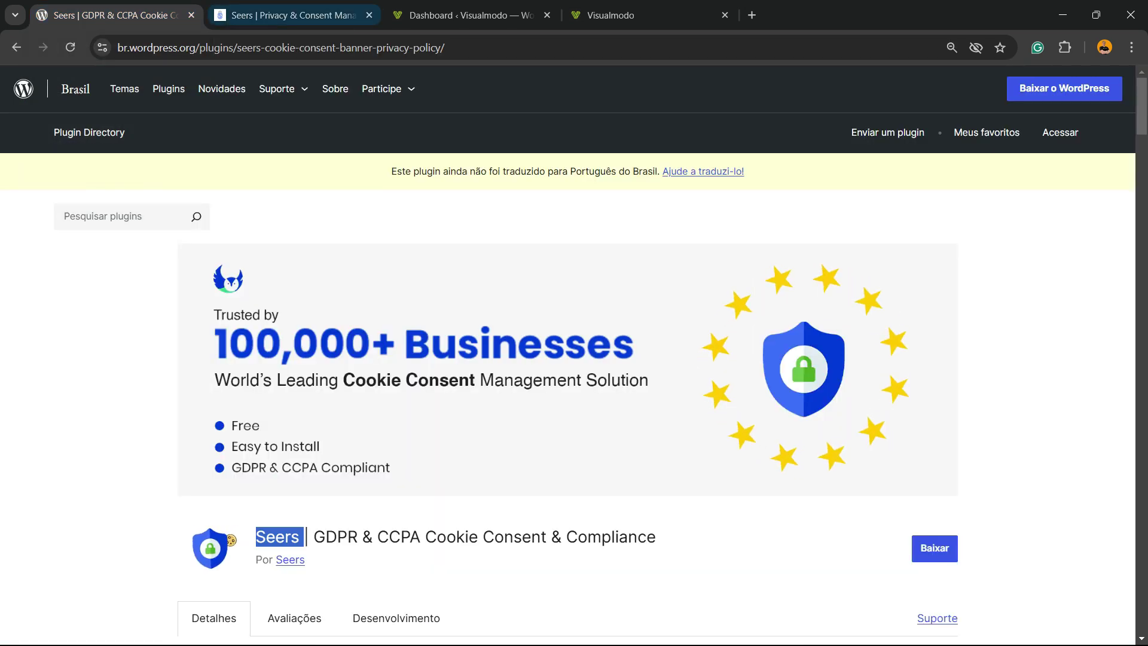
{"action": "left_click", "coordinate": [287, 15]}
- Open the page for adding a new plugin in the Visualmodo WordPress dashboard
{"action": "left_click", "coordinate": [464, 15]}
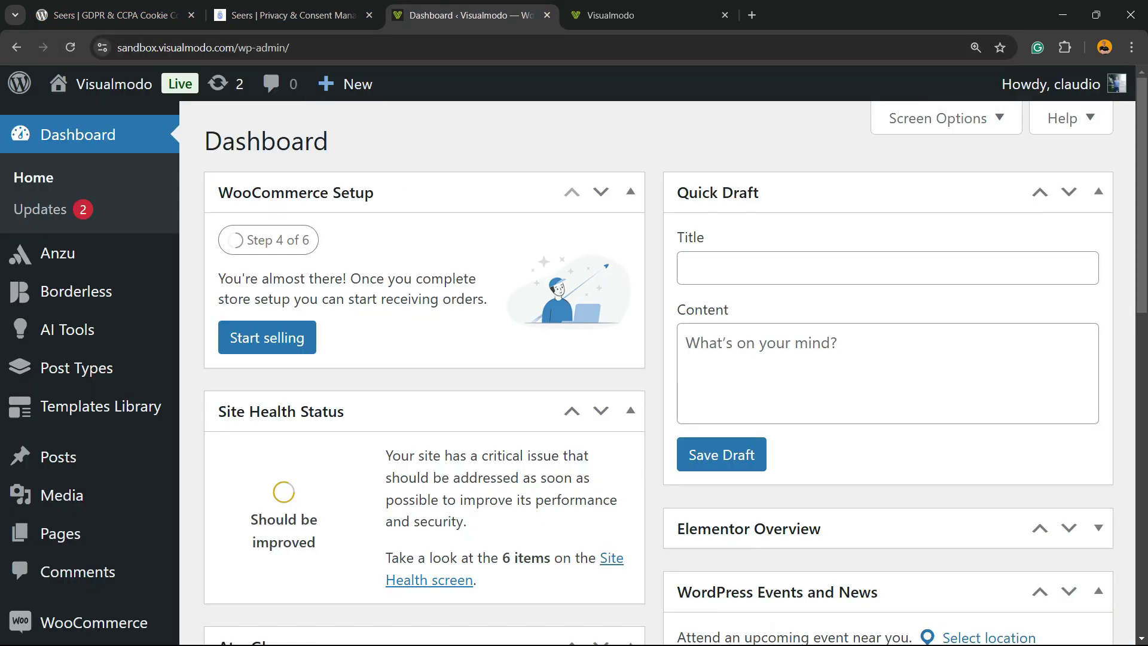
{"action": "scroll", "coordinate": [60, 293], "scroll_direction": "down", "scroll_amount": 3}
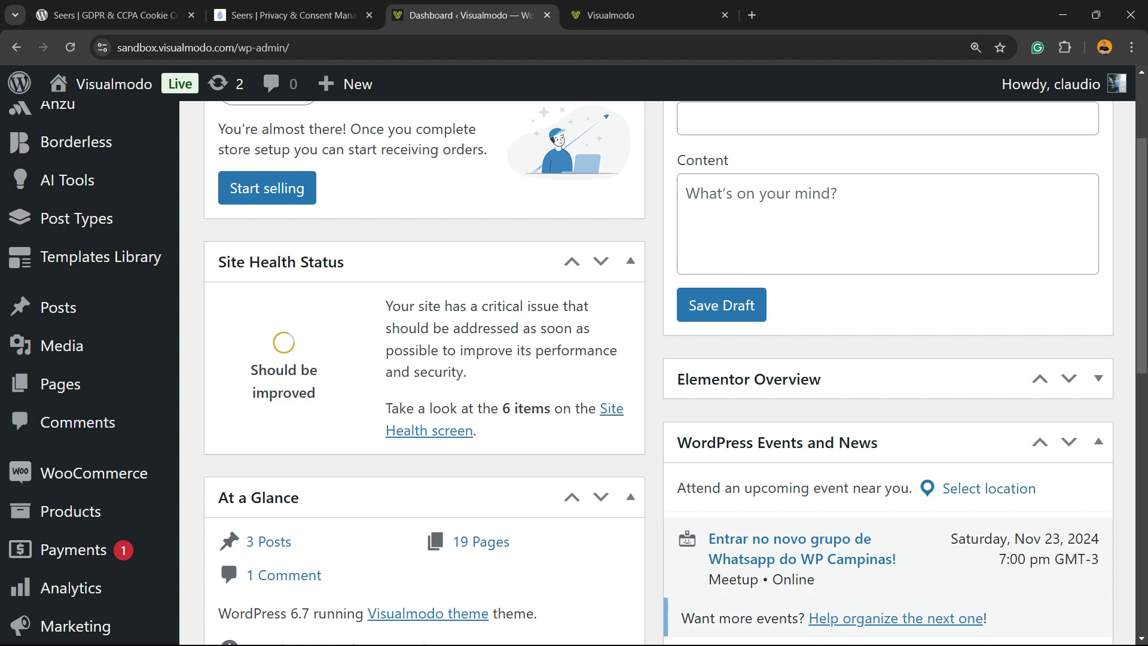
{"action": "scroll", "coordinate": [60, 293], "scroll_direction": "down", "scroll_amount": 8}
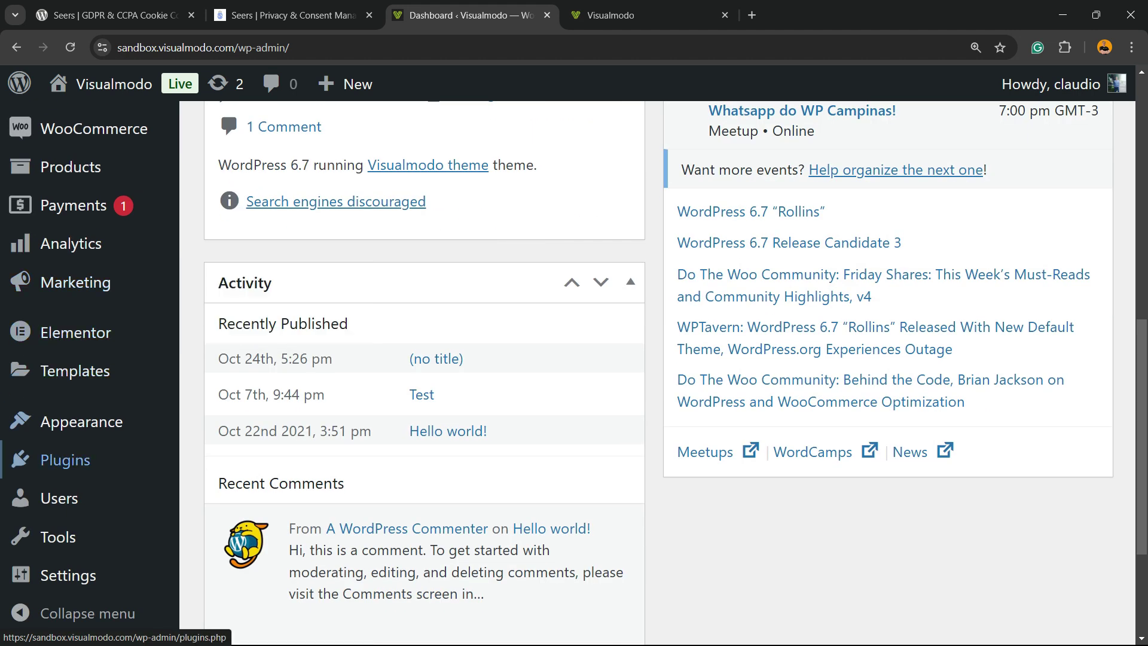
{"action": "mouse_move", "coordinate": [65, 460]}
{"action": "left_click", "coordinate": [269, 499]}
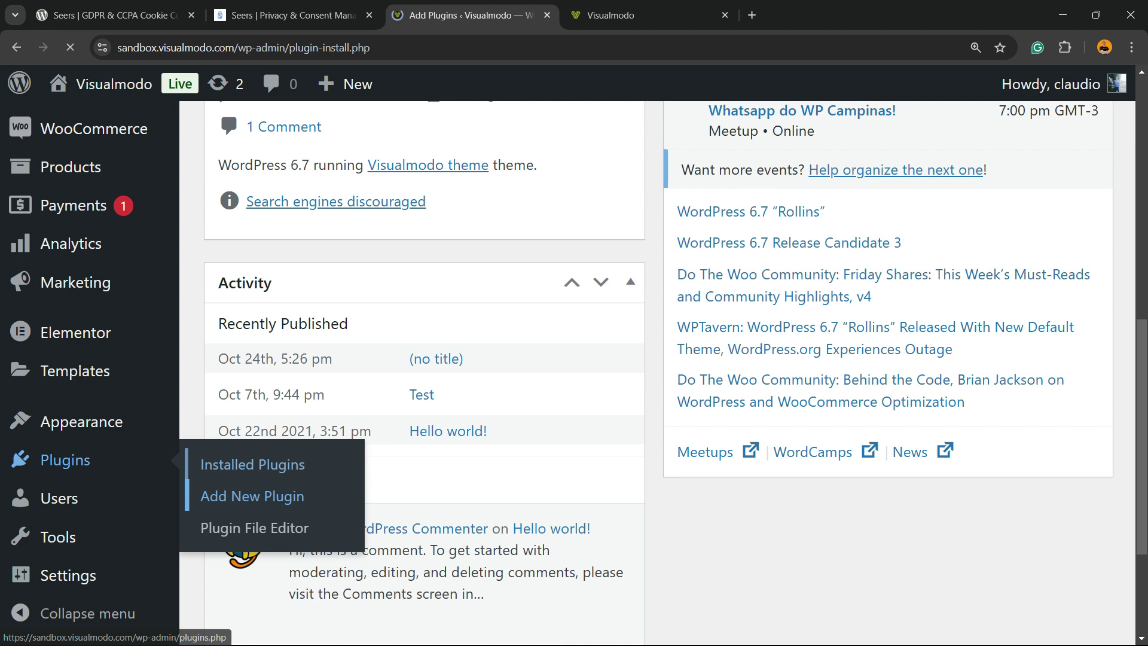
{"action": "key", "text": "ctrl+minus"}
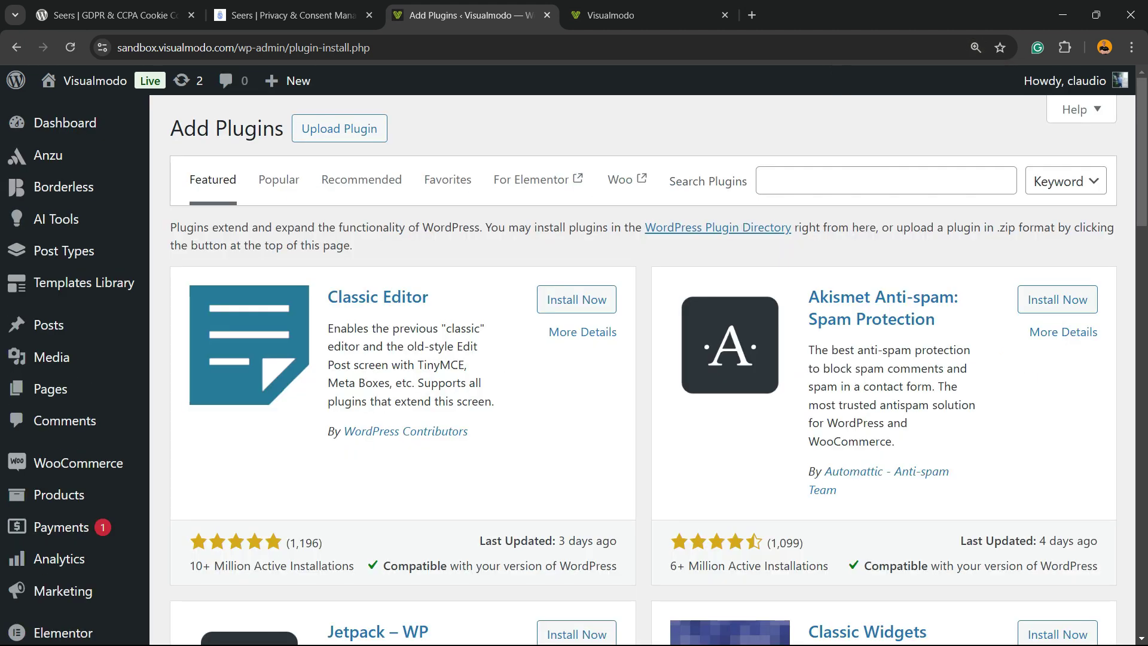
- Search the plugins for "Seers", and install and activate "Seers | GDPR & CCPA Cookie Consent & Compliance"
{"action": "left_click_drag", "start_coordinate": [674, 181], "coordinate": [743, 181]}
{"action": "left_click", "coordinate": [742, 181]}
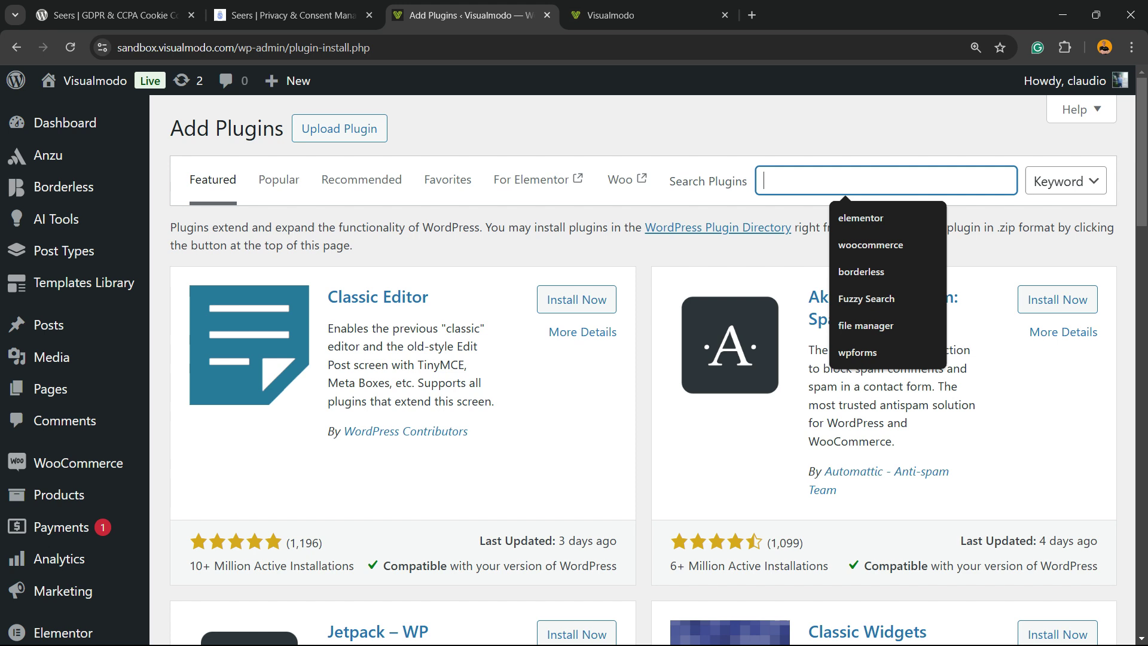
{"action": "type", "text": "Seers"}
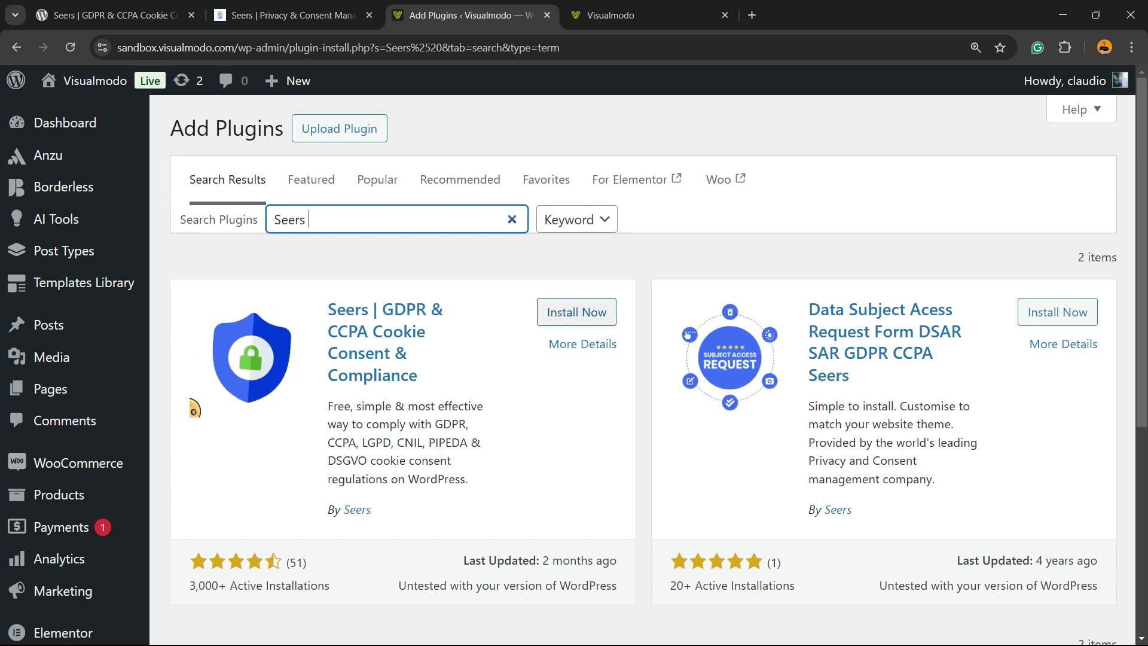
{"action": "left_click", "coordinate": [577, 311]}
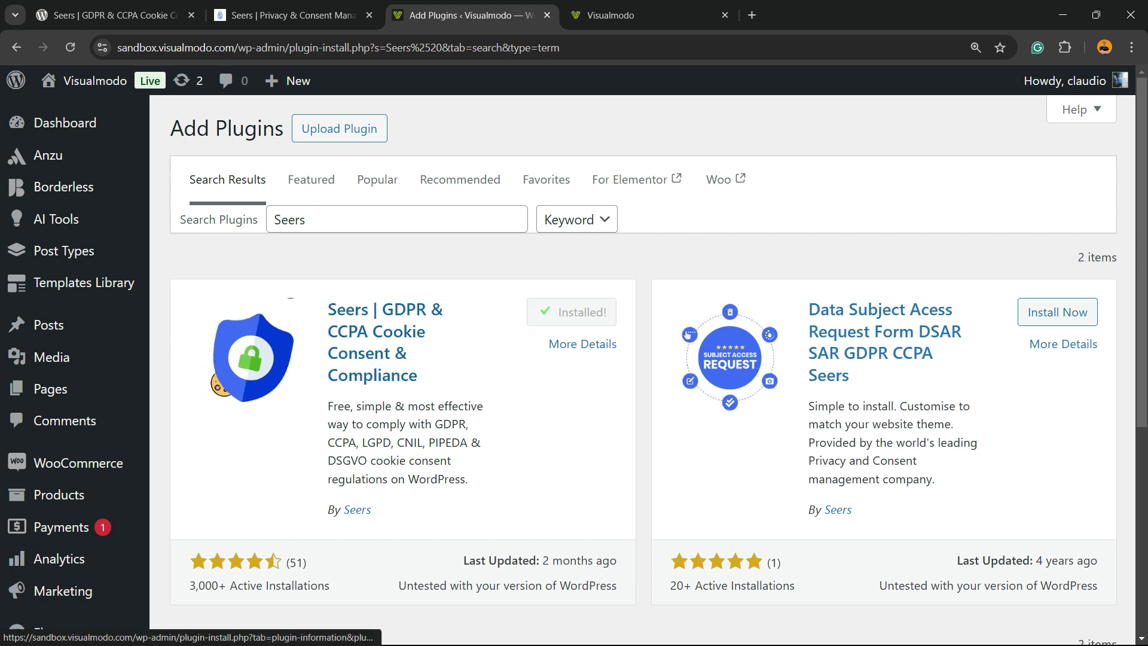
{"action": "left_click", "coordinate": [577, 312]}
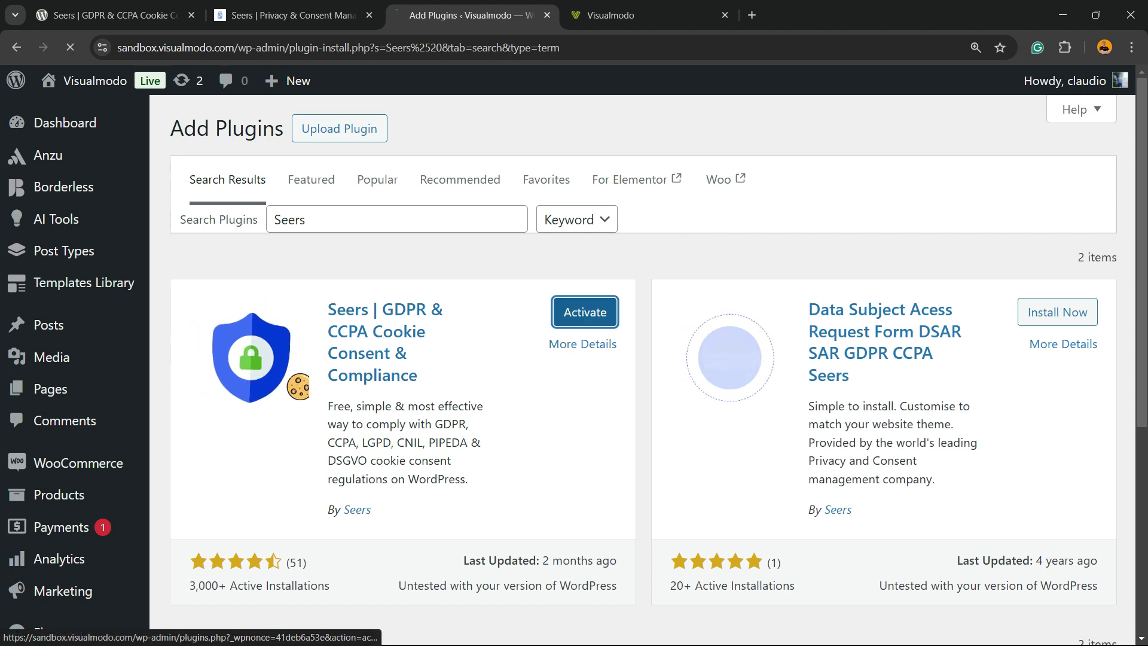
- Look through the Seers homepage, including its compliance solutions and the platforms they support
{"action": "left_click", "coordinate": [292, 15]}
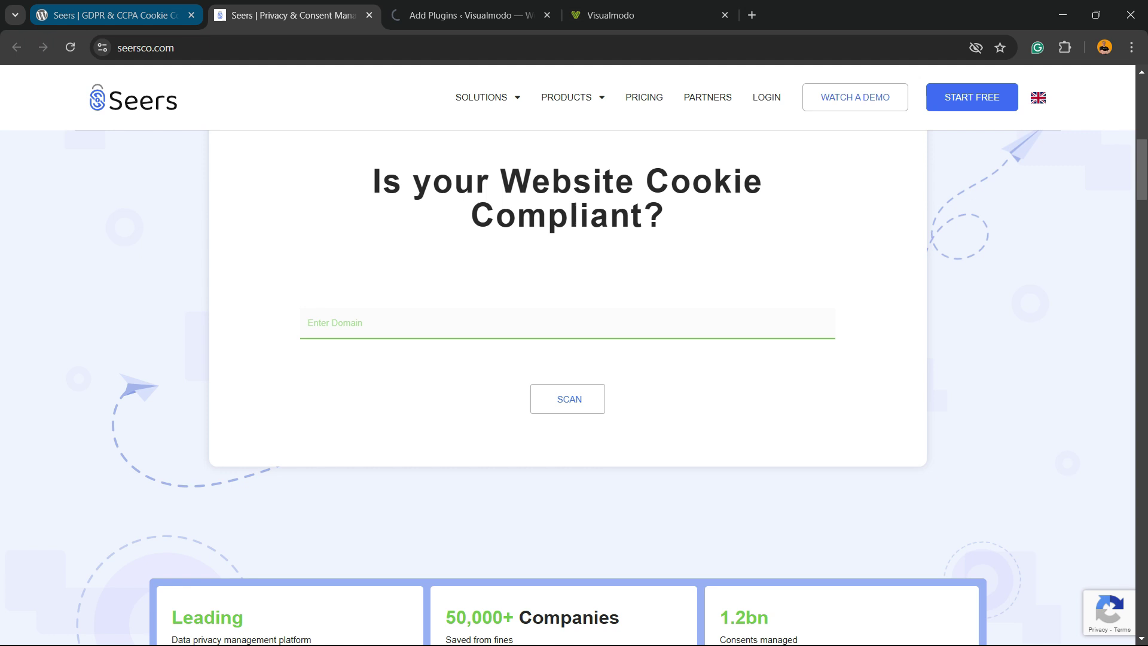
{"action": "left_click", "coordinate": [115, 15]}
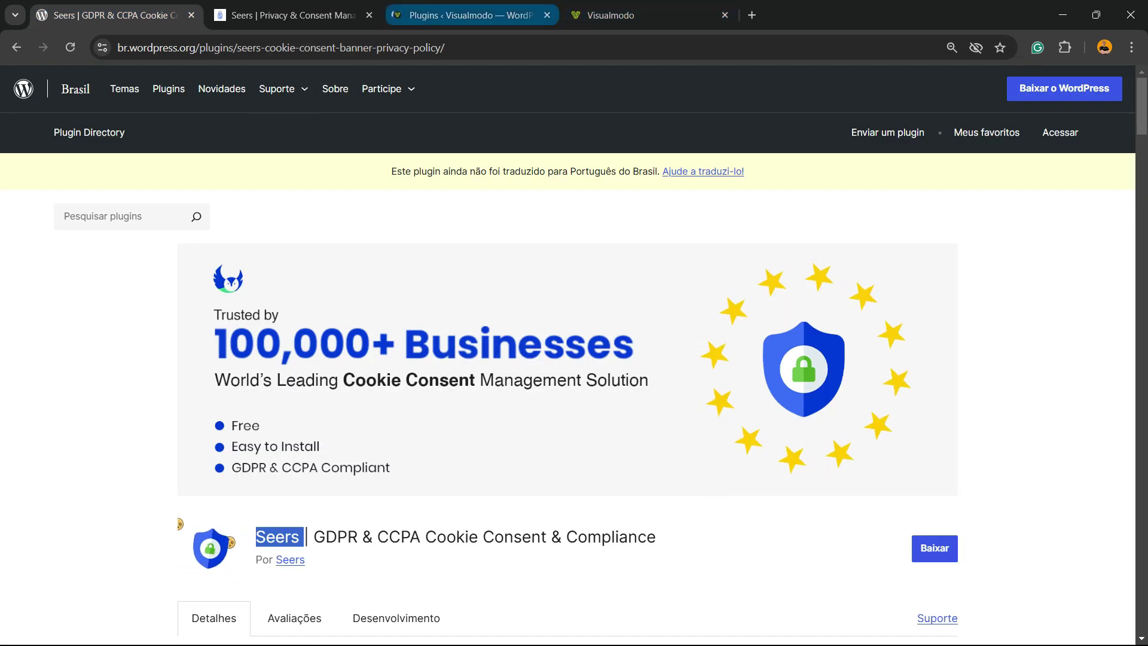
{"action": "left_click", "coordinate": [470, 15]}
{"action": "key", "text": "ctrl+2"}
{"action": "scroll", "coordinate": [574, 359], "scroll_direction": "down", "scroll_amount": 10}
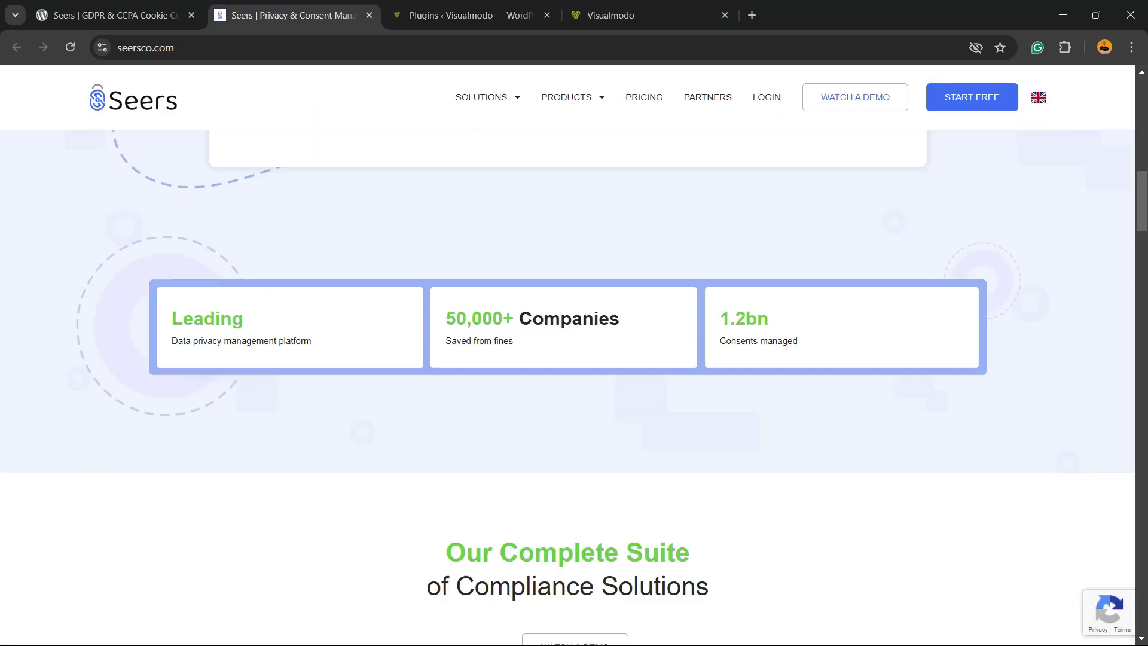
{"action": "scroll", "coordinate": [574, 359], "scroll_direction": "up", "scroll_amount": 3}
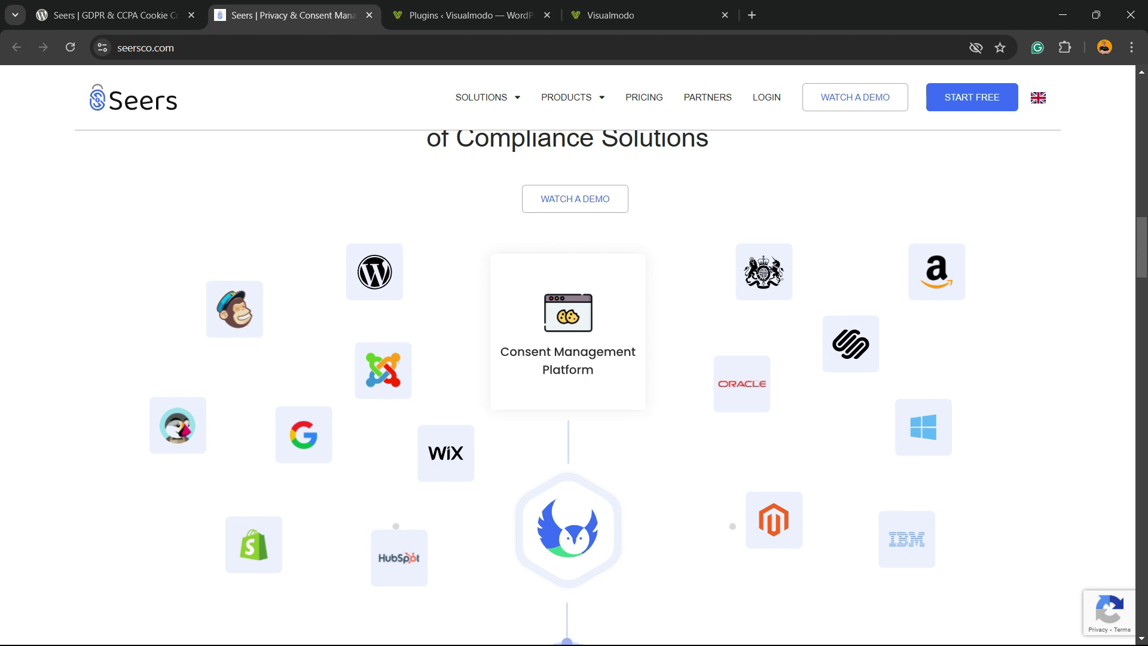
{"action": "scroll", "coordinate": [574, 359], "scroll_direction": "down", "scroll_amount": 4}
{"action": "scroll", "coordinate": [574, 359], "scroll_direction": "up", "scroll_amount": 15}
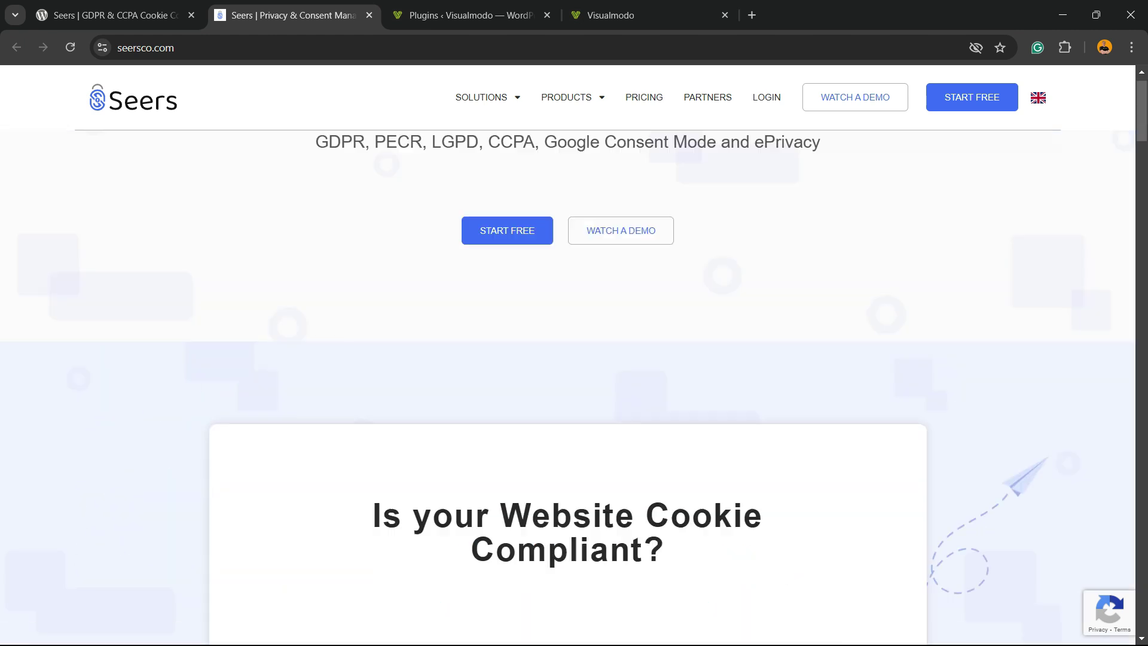
- Review the Seers GDPR Audit and Cookie Consent Management solution pages, and check which platforms the products cover
{"action": "left_click", "coordinate": [488, 97]}
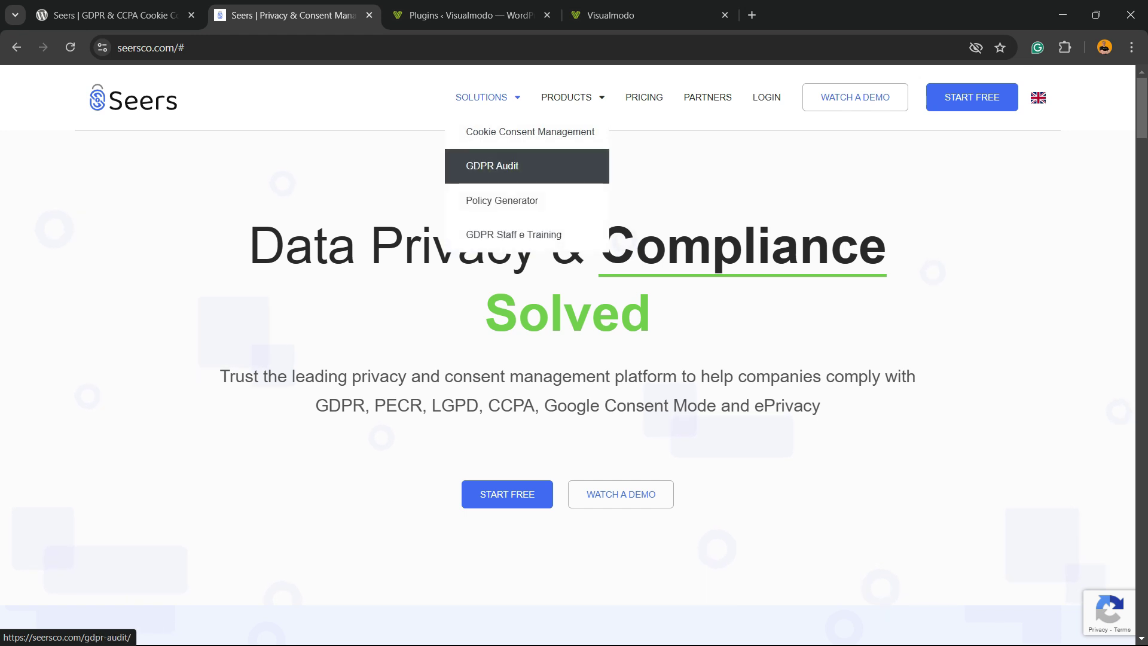
{"action": "left_click", "coordinate": [492, 166]}
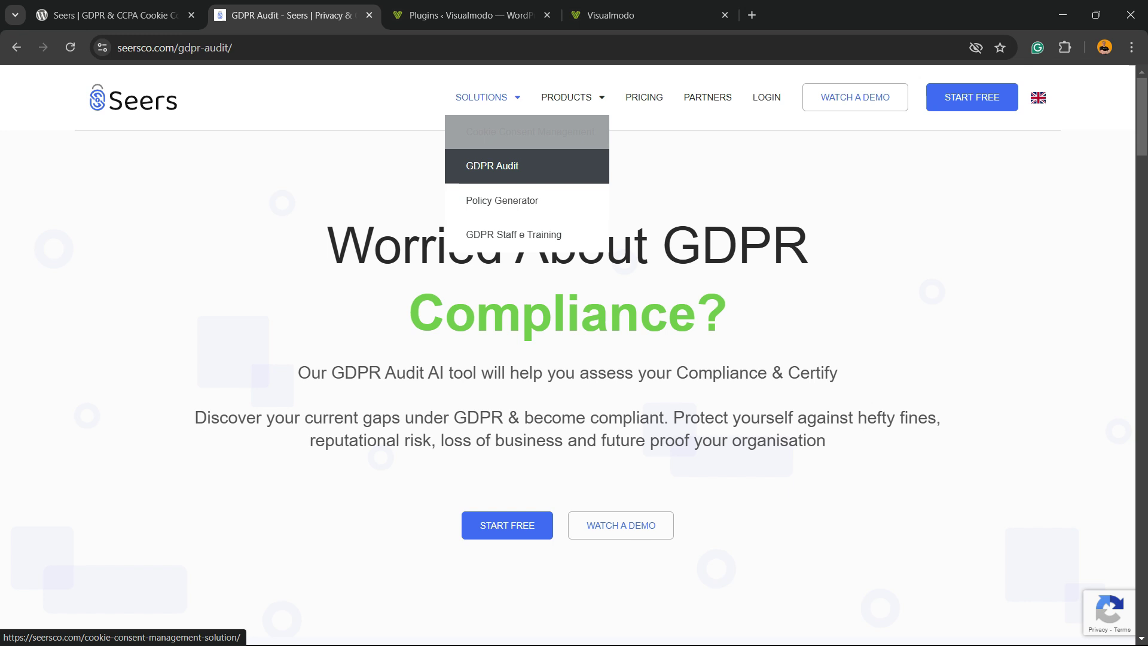
{"action": "left_click", "coordinate": [510, 131]}
{"action": "left_click", "coordinate": [514, 132]}
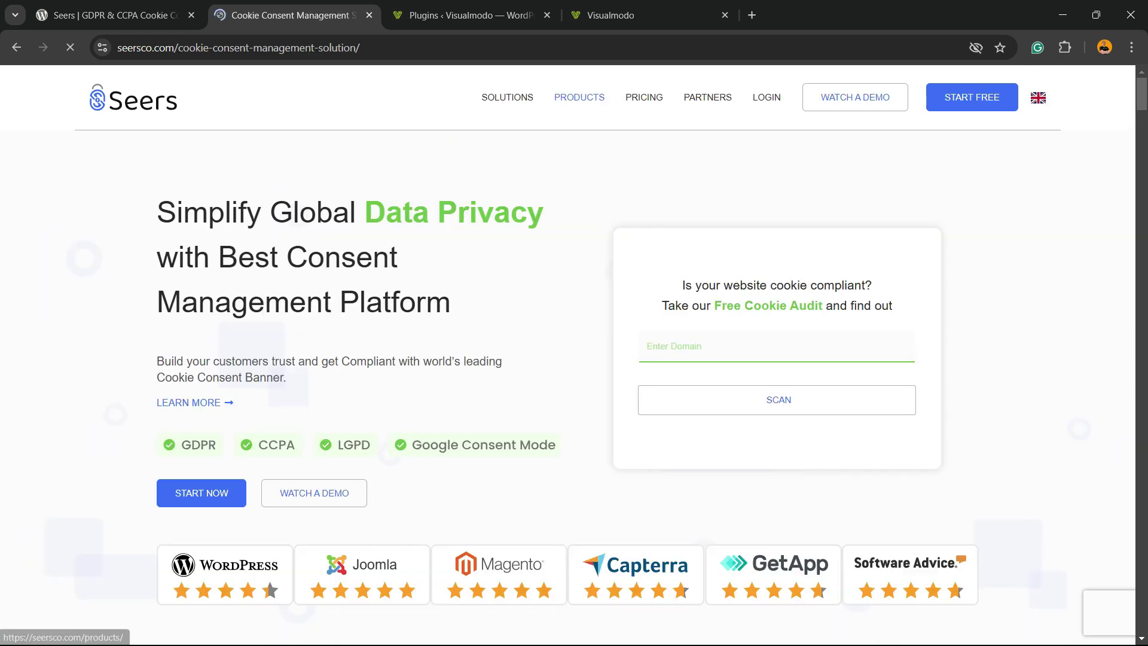
{"action": "scroll", "coordinate": [574, 358], "scroll_direction": "down", "scroll_amount": 2}
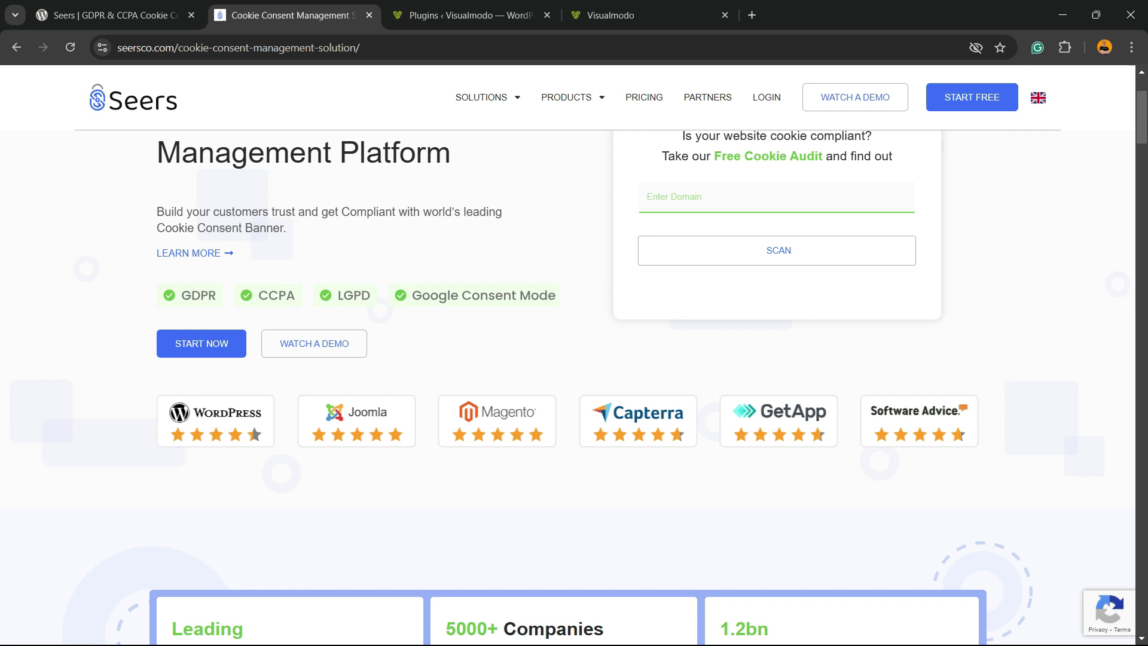
{"action": "scroll", "coordinate": [574, 359], "scroll_direction": "up", "scroll_amount": 2}
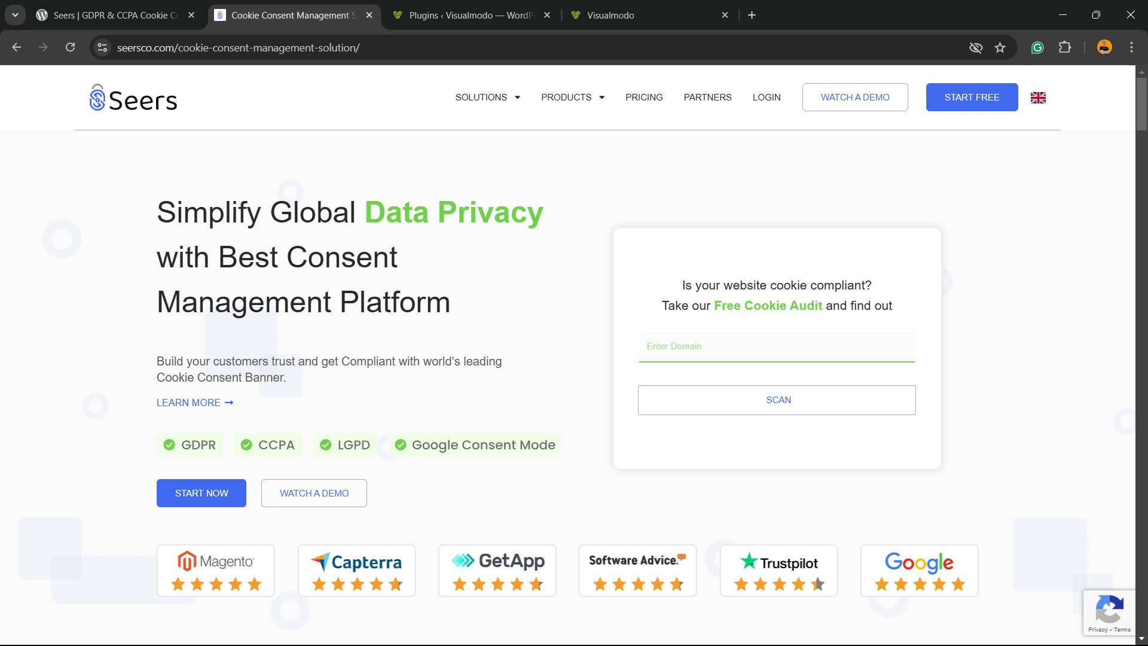
{"action": "scroll", "coordinate": [574, 359], "scroll_direction": "down", "scroll_amount": 10}
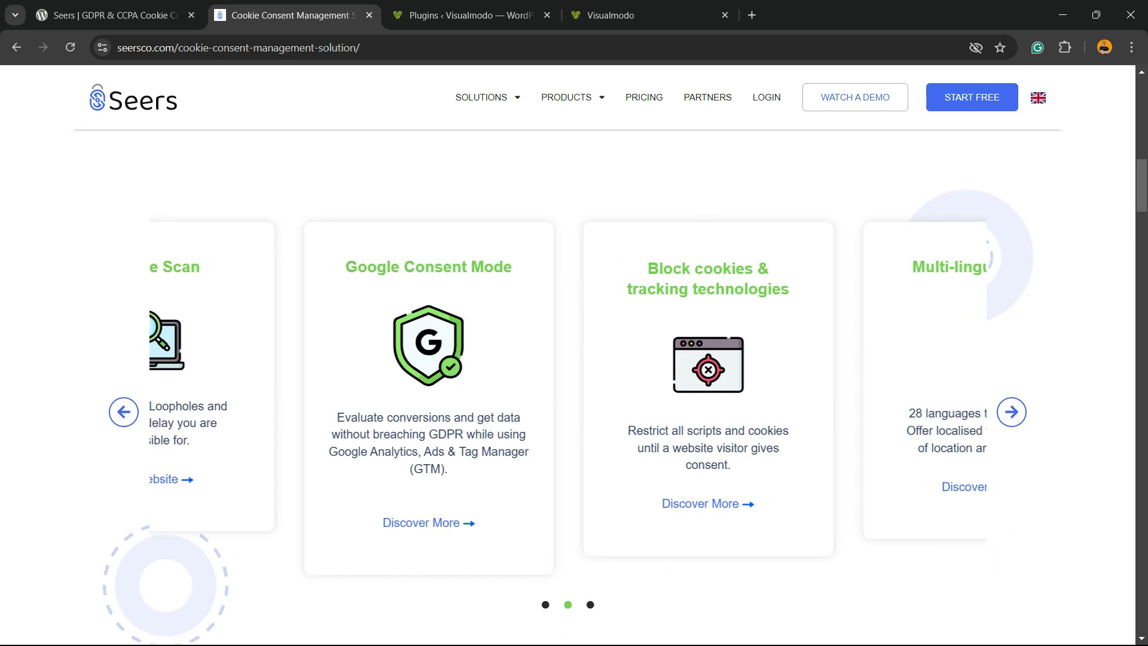
{"action": "scroll", "coordinate": [574, 359], "scroll_direction": "down", "scroll_amount": 12}
{"action": "scroll", "coordinate": [574, 359], "scroll_direction": "up", "scroll_amount": 20}
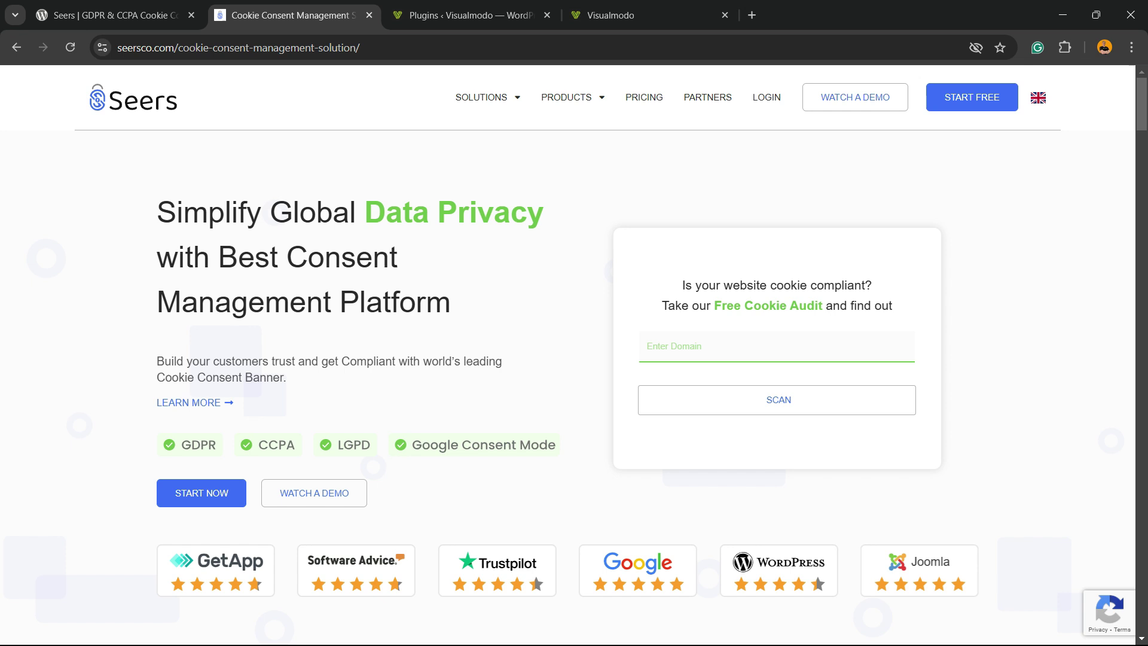
{"action": "left_click", "coordinate": [566, 97]}
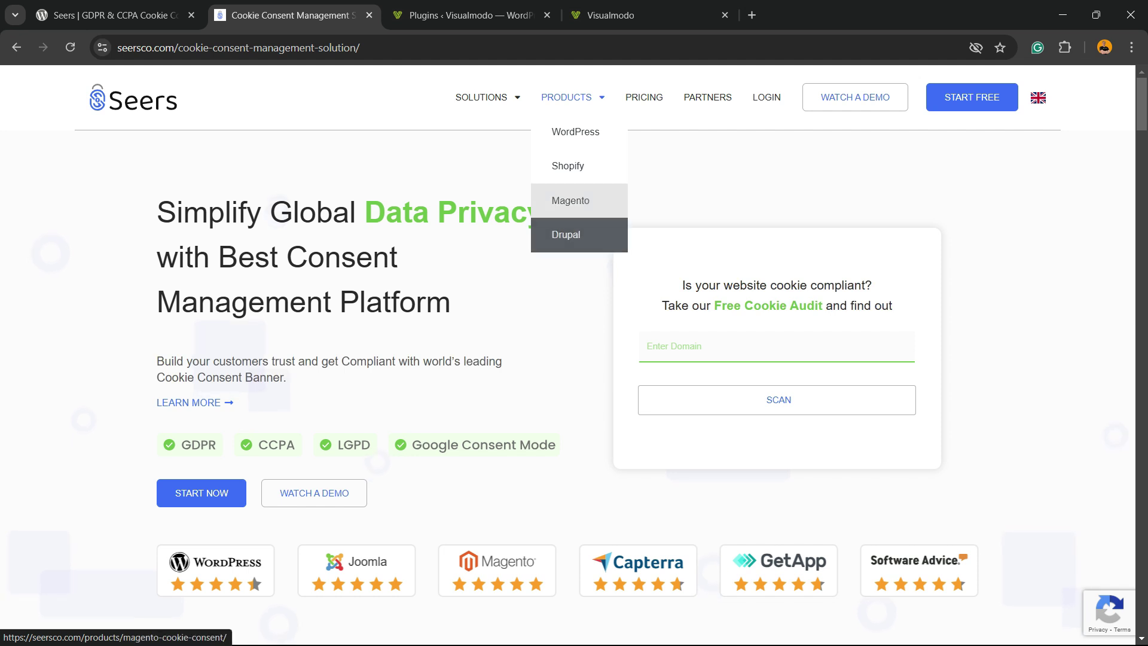
- Return to the WordPress Plugins page and read the notice about customizing the Seers cookie banner
{"action": "left_click", "coordinate": [114, 15]}
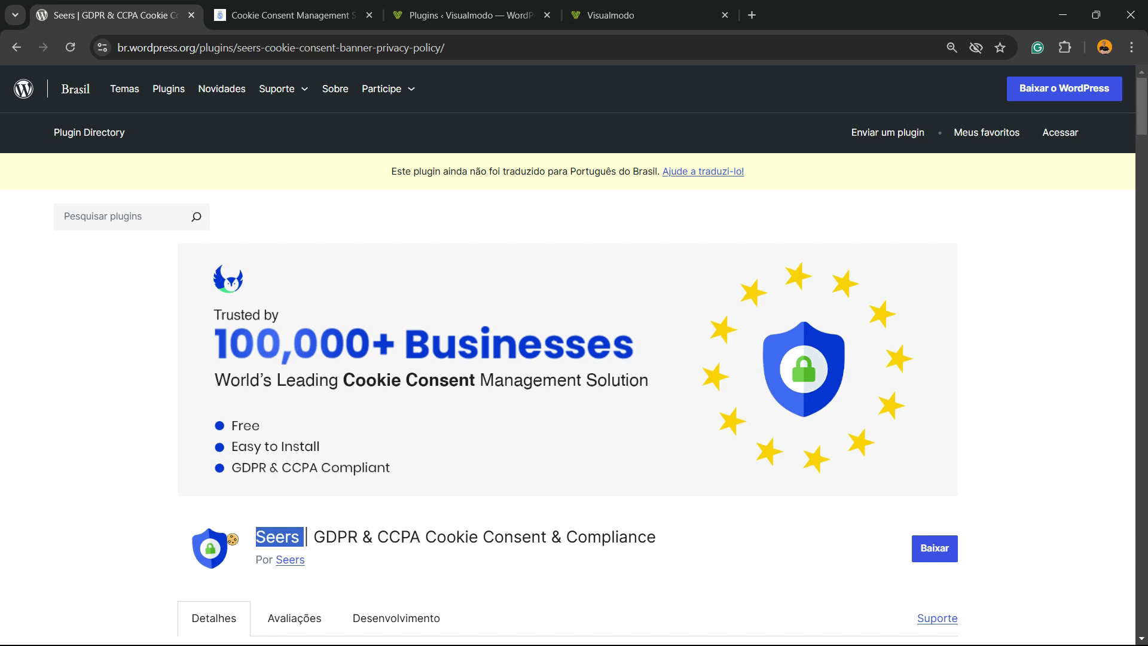
{"action": "key", "text": "ctrl+shift+Tab"}
{"action": "key", "text": "ctrl+shift+Tab"}
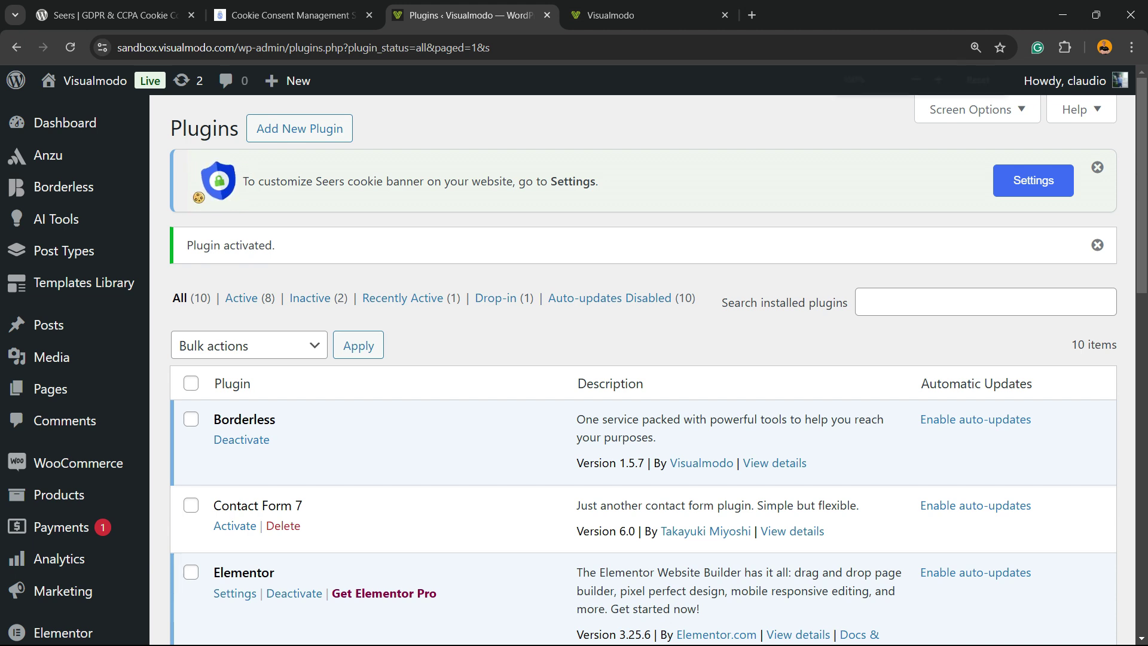
{"action": "scroll", "coordinate": [413, 242], "scroll_direction": "up", "scroll_amount": 1, "text": "ctrl"}
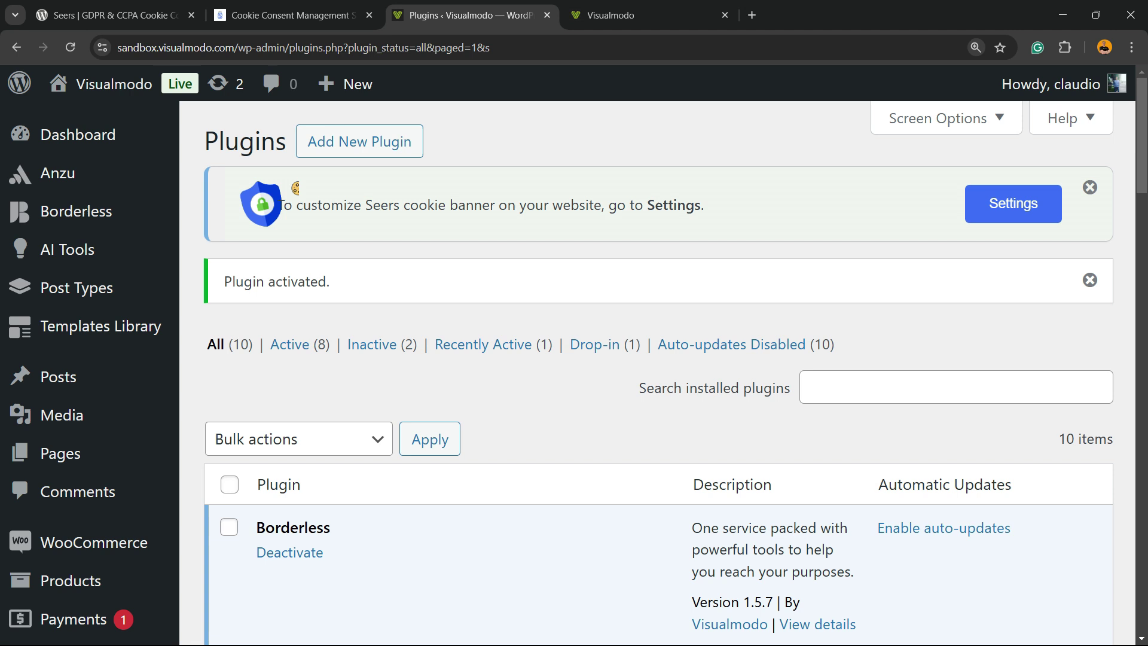
{"action": "scroll", "coordinate": [411, 243], "scroll_direction": "down", "scroll_amount": 1}
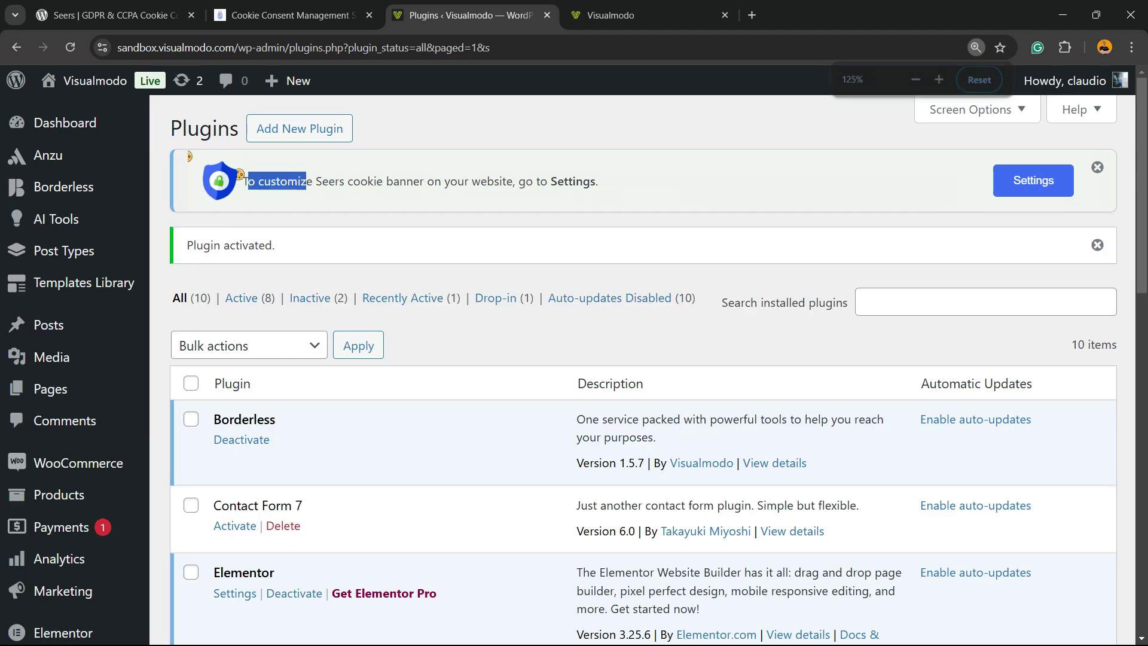
{"action": "left_click_drag", "start_coordinate": [306, 181], "coordinate": [526, 181]}
{"action": "left_click", "coordinate": [525, 182]}
- Open the live Visualmodo site in a new tab and examine the cookie consent banner along the homepage
{"action": "mouse_move", "coordinate": [84, 80]}
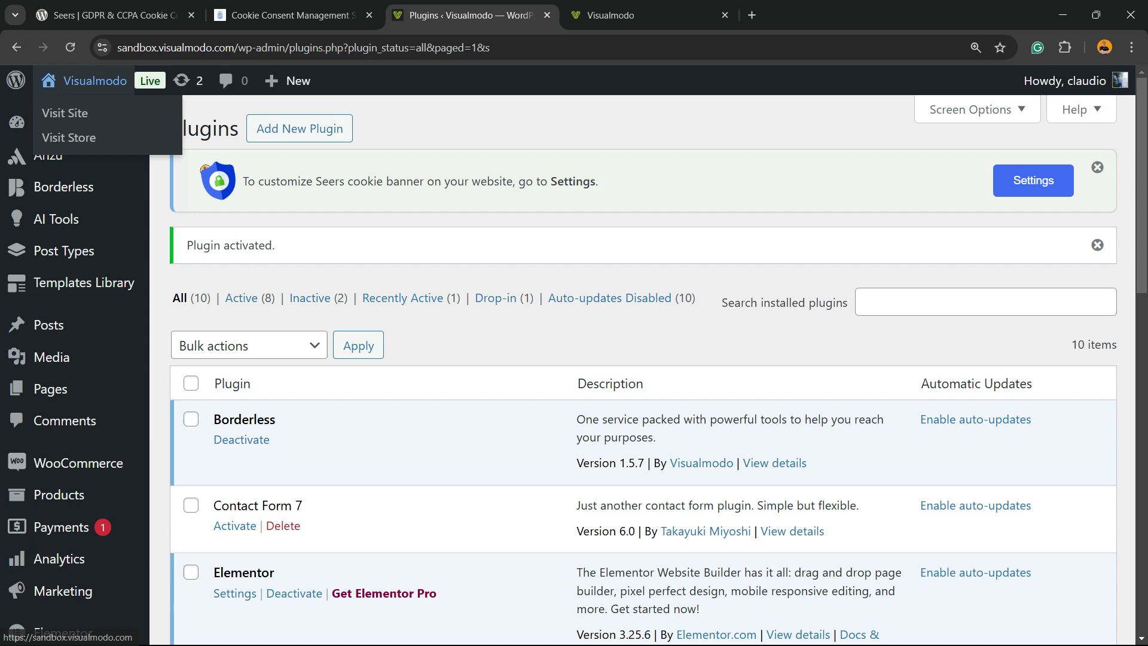
{"action": "right_click", "coordinate": [84, 111]}
{"action": "left_click", "coordinate": [125, 126]}
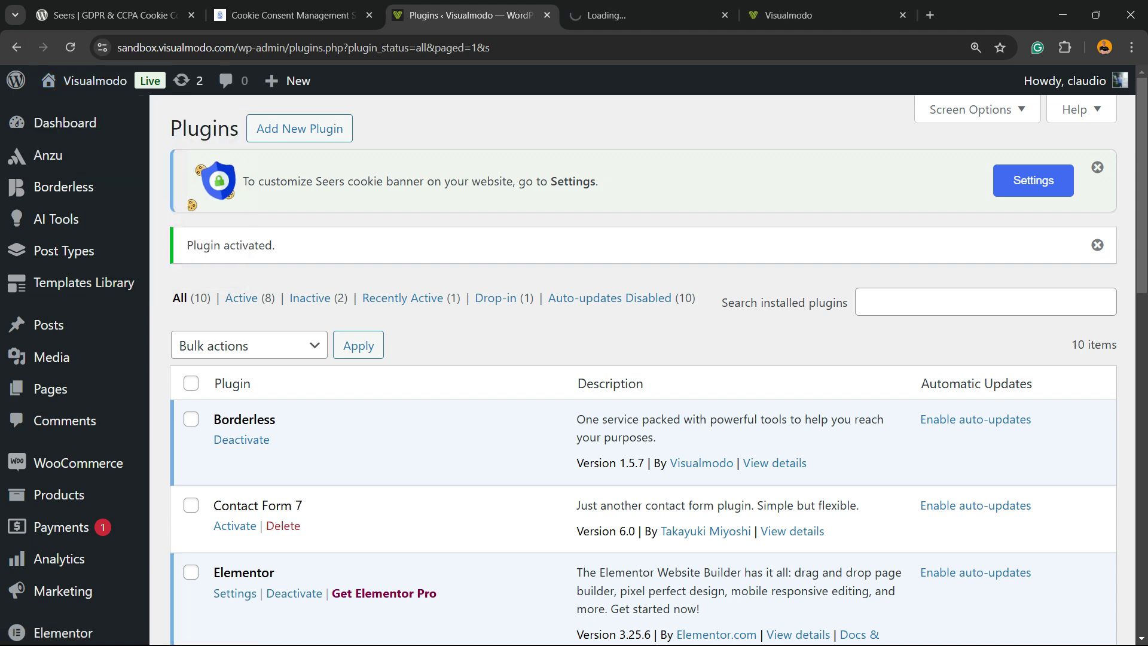
{"action": "key", "text": "ctrl+Tab"}
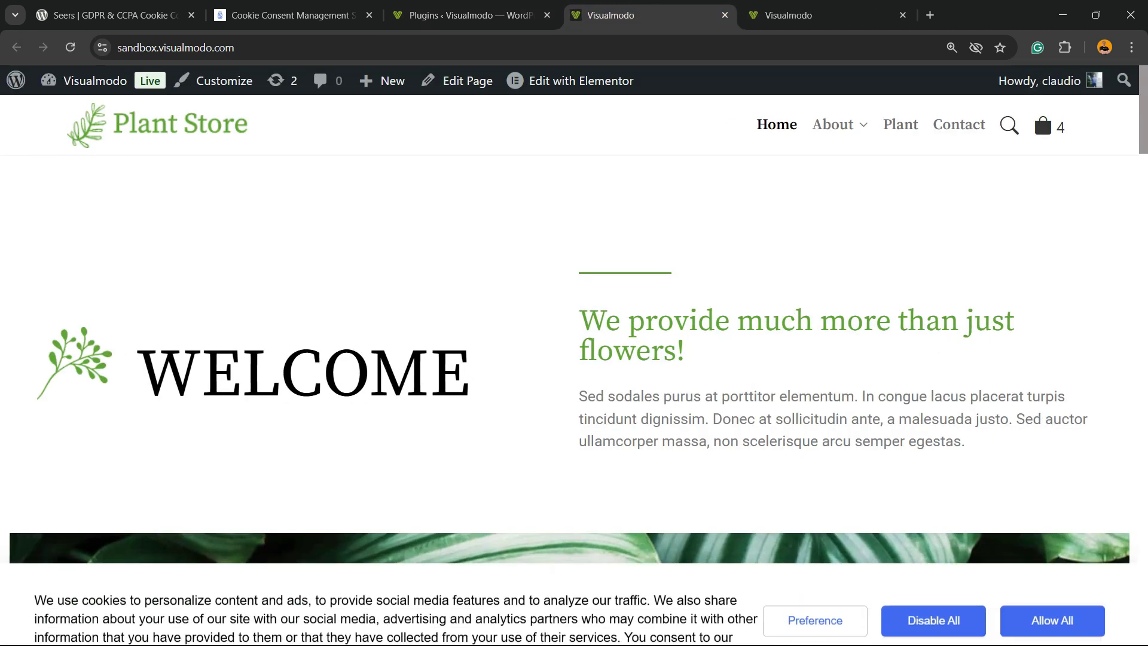
{"action": "scroll", "coordinate": [569, 359], "scroll_direction": "down", "scroll_amount": 2}
{"action": "scroll", "coordinate": [570, 359], "scroll_direction": "up", "scroll_amount": 2}
{"action": "scroll", "coordinate": [569, 359], "scroll_direction": "down", "scroll_amount": 2}
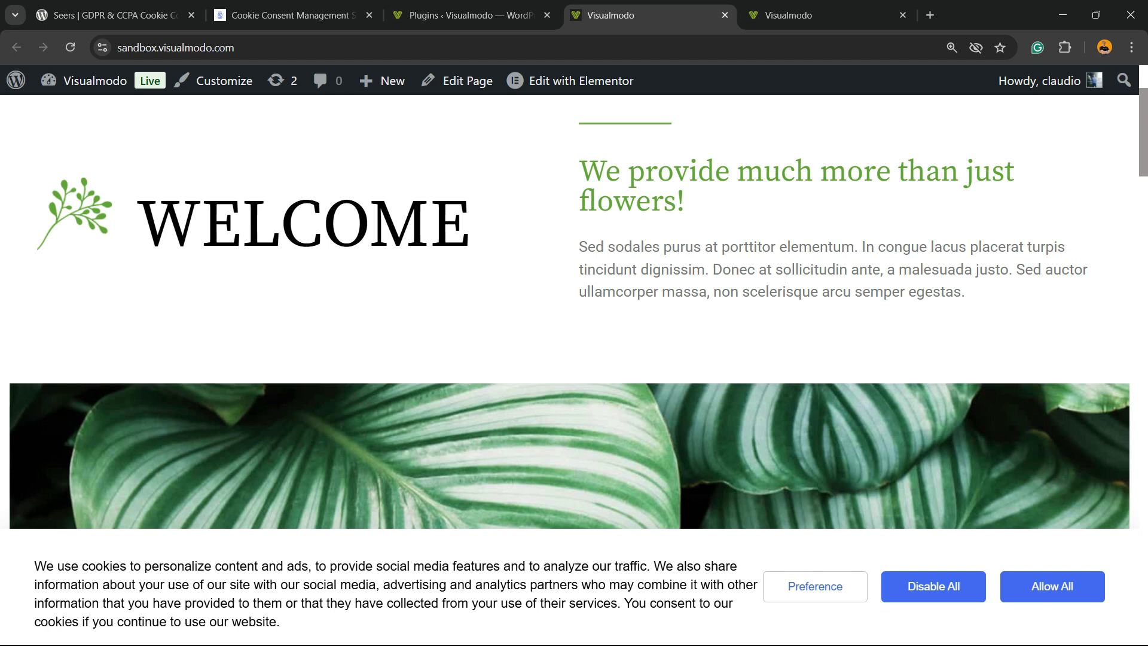
{"action": "scroll", "coordinate": [574, 311], "scroll_direction": "down", "scroll_amount": 12}
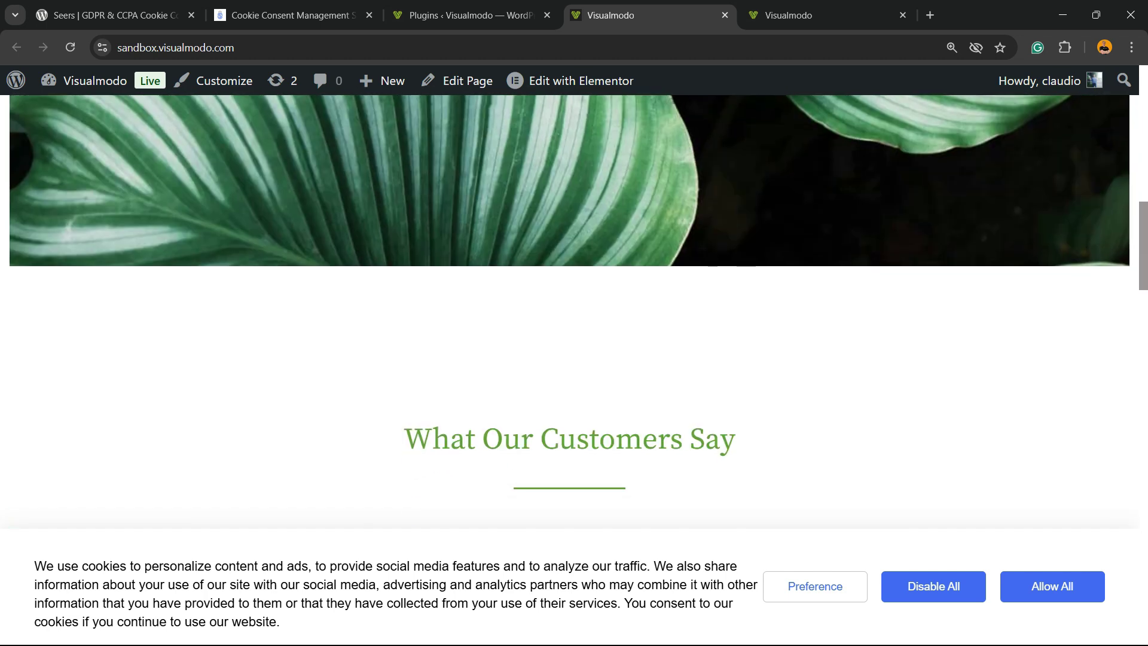
- Open the cookie banner's preferences on the live site, review the consent categories, and close the panel without saving choices
{"action": "left_click", "coordinate": [815, 586]}
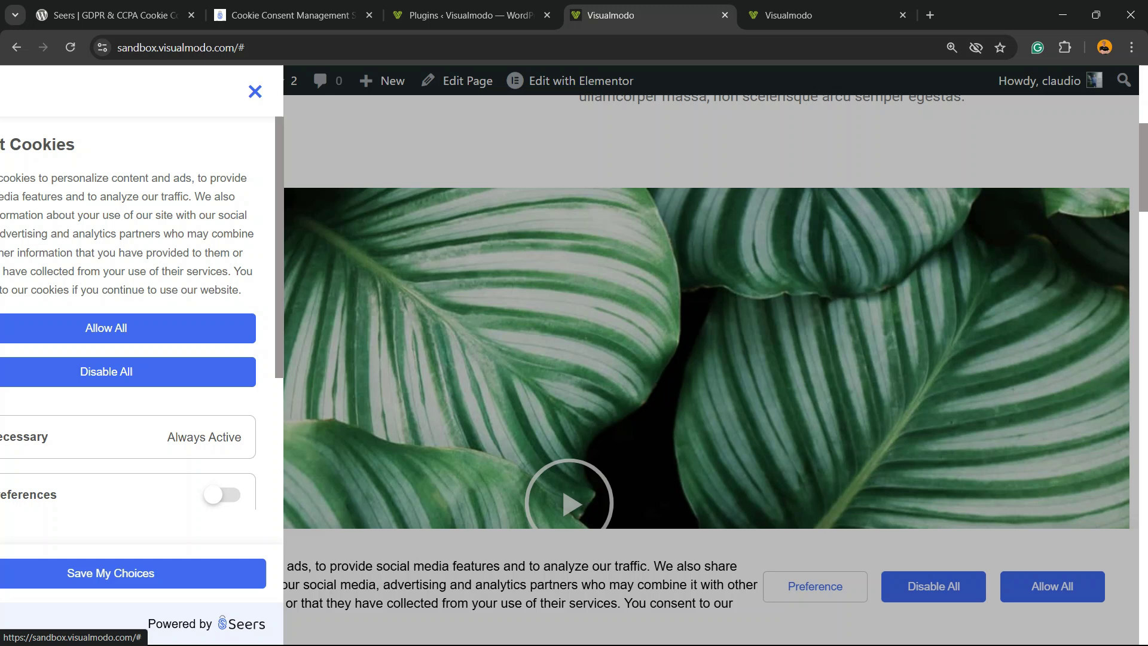
{"action": "scroll", "coordinate": [741, 311], "scroll_direction": "down", "scroll_amount": 10}
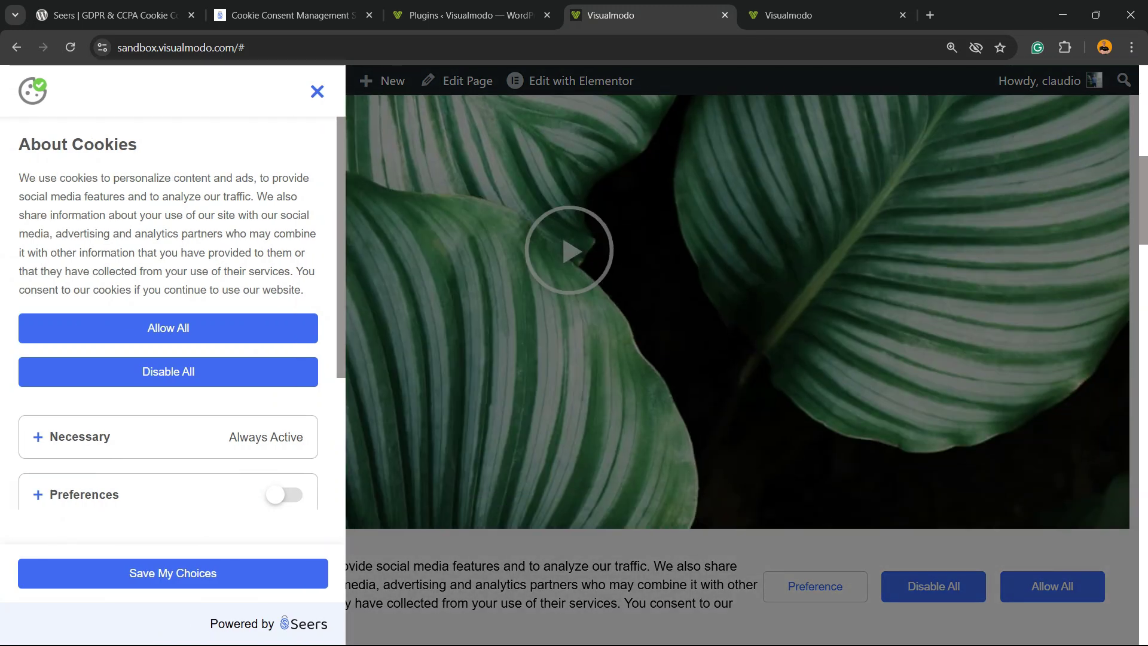
{"action": "key", "text": "Escape"}
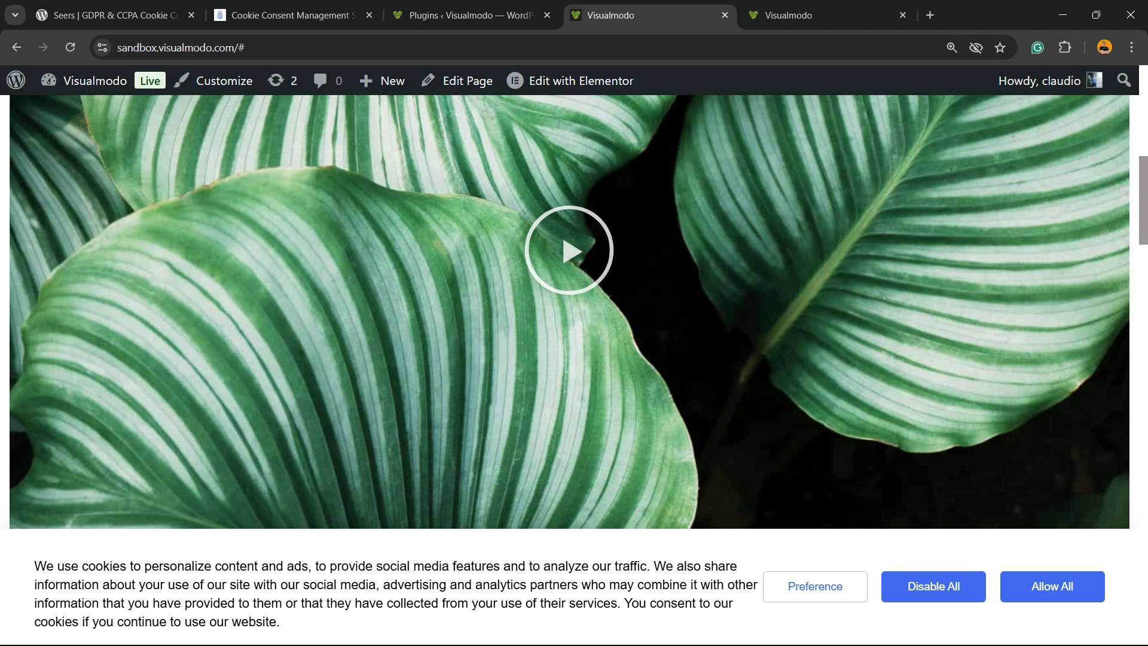
{"action": "scroll", "coordinate": [568, 311], "scroll_direction": "up", "scroll_amount": 10}
- Return to the WordPress Plugins page, open the Seers cookie banner settings, and look over the plugin's dashboard overview
{"action": "left_click", "coordinate": [466, 15]}
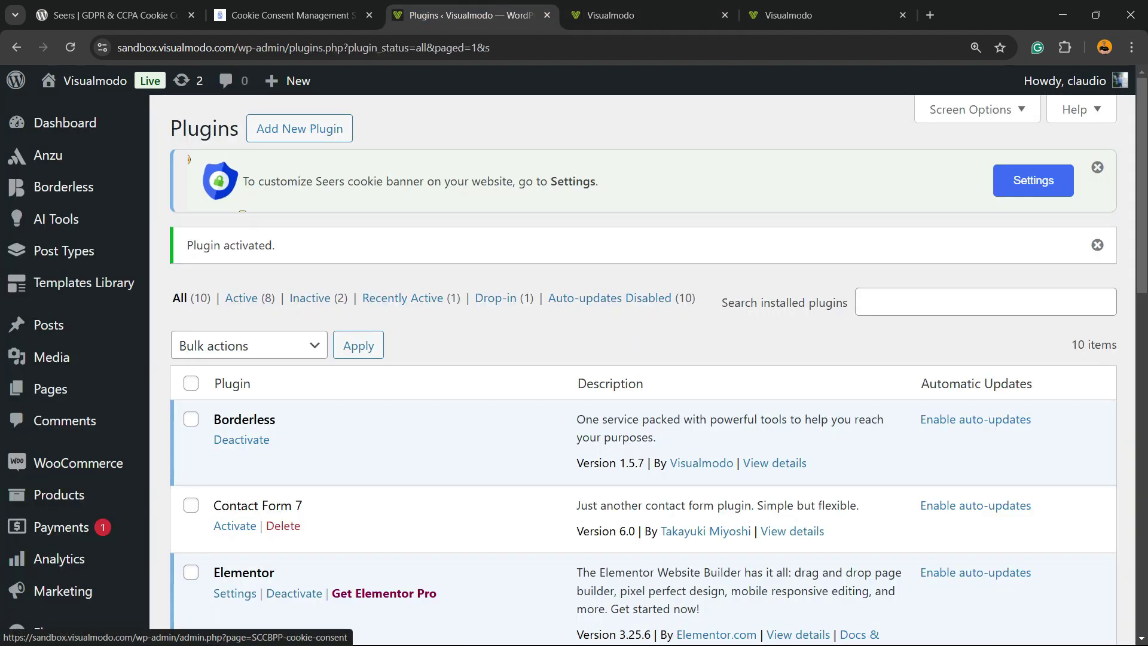
{"action": "left_click", "coordinate": [1033, 180]}
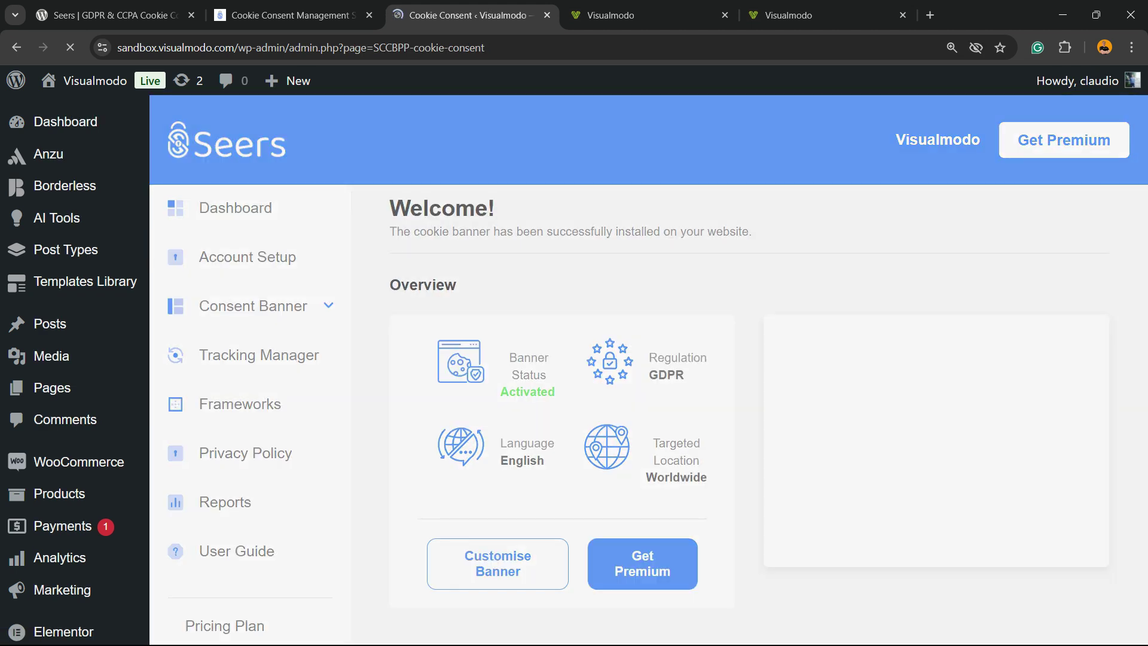
{"action": "scroll", "coordinate": [225, 318], "scroll_direction": "down", "scroll_amount": 5}
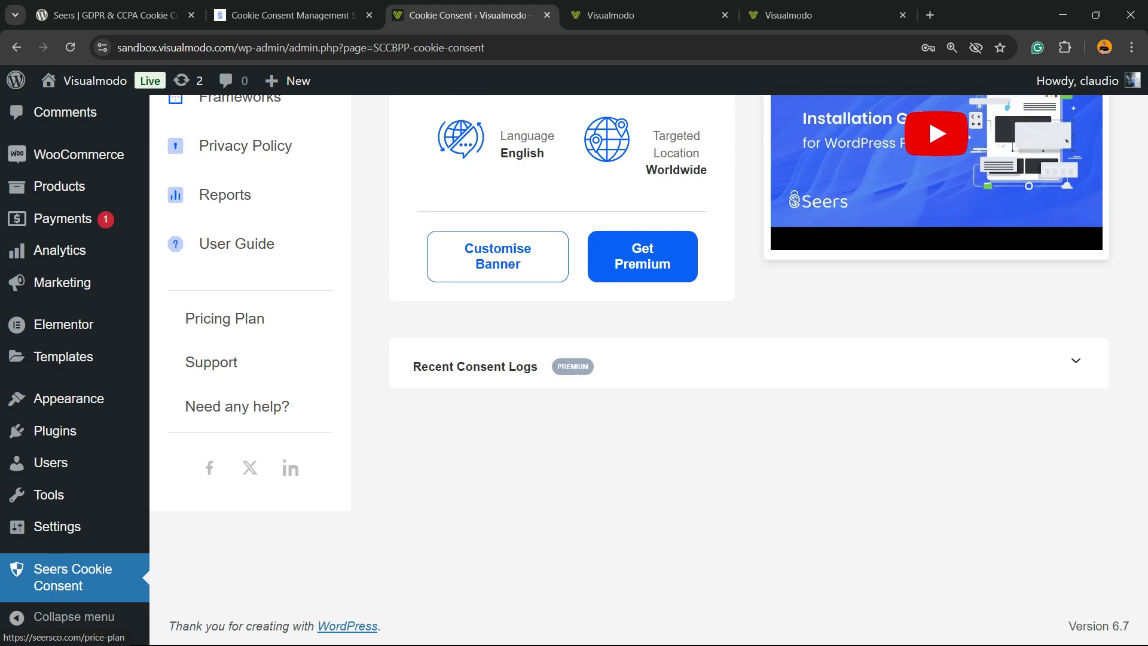
{"action": "scroll", "coordinate": [225, 318], "scroll_direction": "up", "scroll_amount": 5}
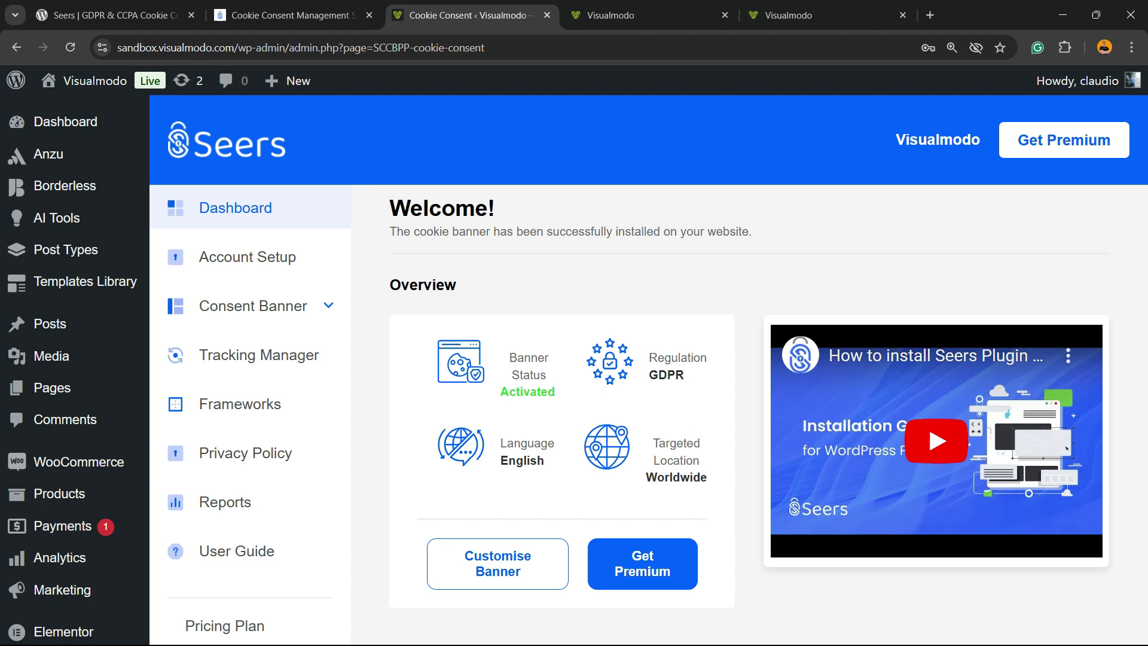
{"action": "scroll", "coordinate": [18, 252], "scroll_direction": "down", "scroll_amount": 5}
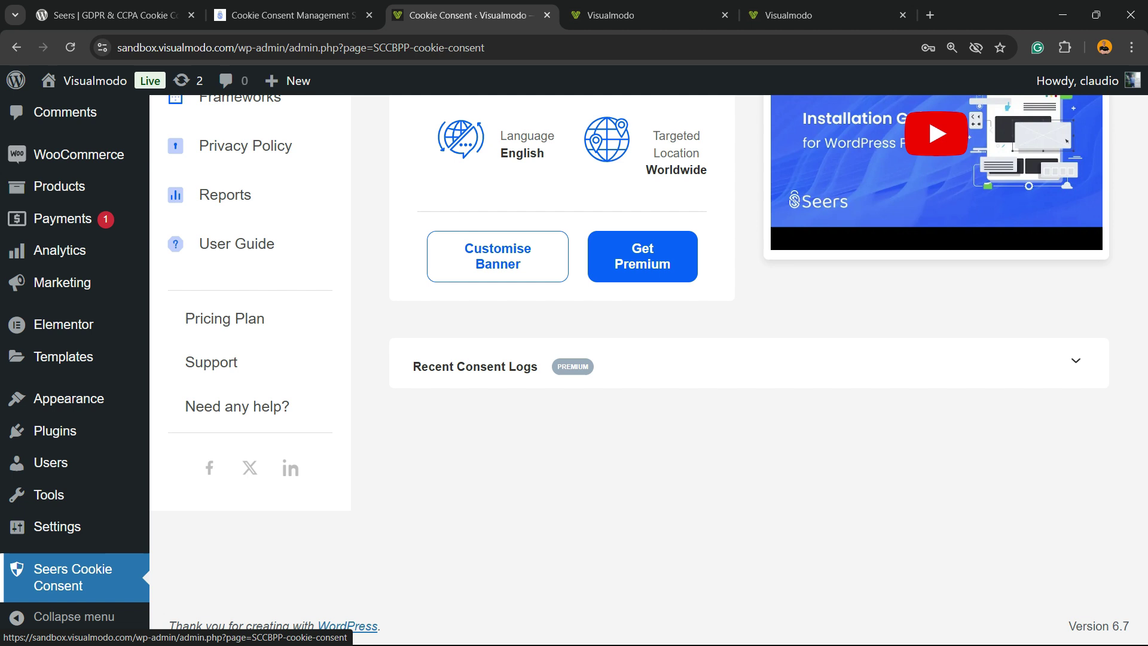
{"action": "left_click", "coordinate": [72, 577]}
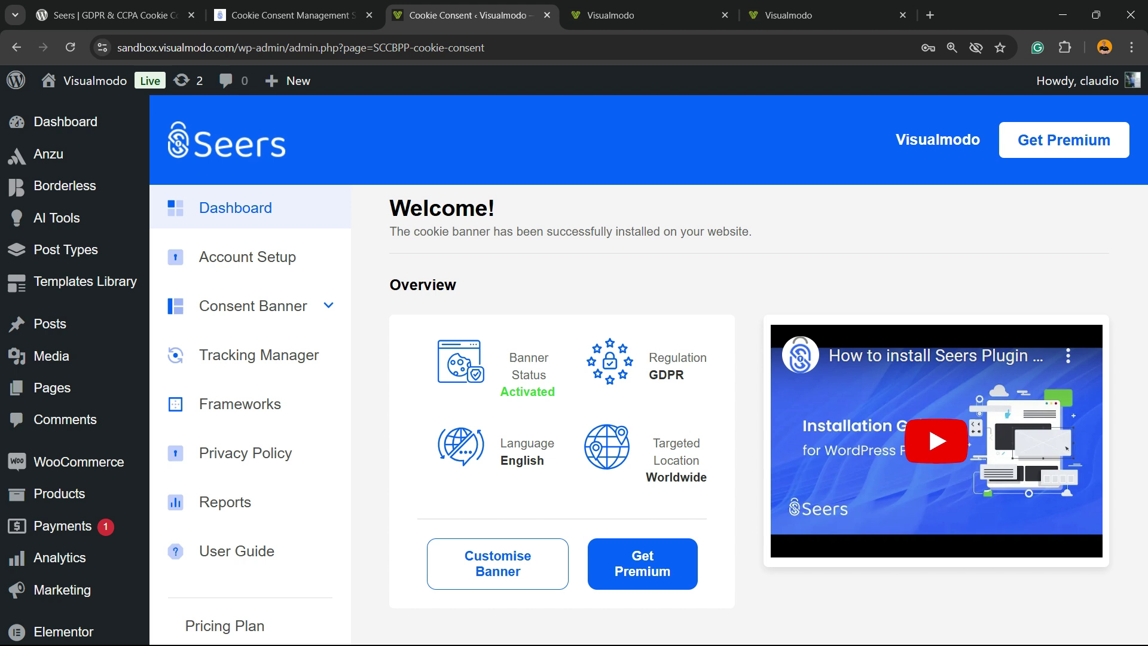
- Check the premium Recent Consent Logs feature on the Seers dashboard and dismiss the Premium Plan notice
{"action": "scroll", "coordinate": [648, 370], "scroll_direction": "down", "scroll_amount": 3}
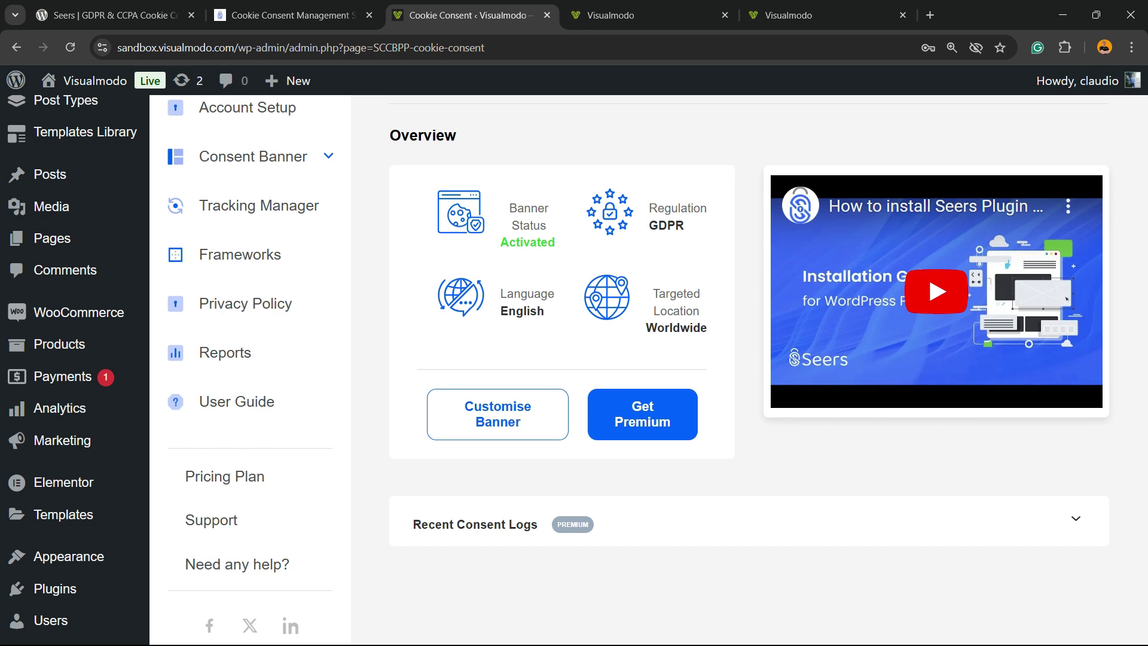
{"action": "scroll", "coordinate": [649, 369], "scroll_direction": "down", "scroll_amount": 3}
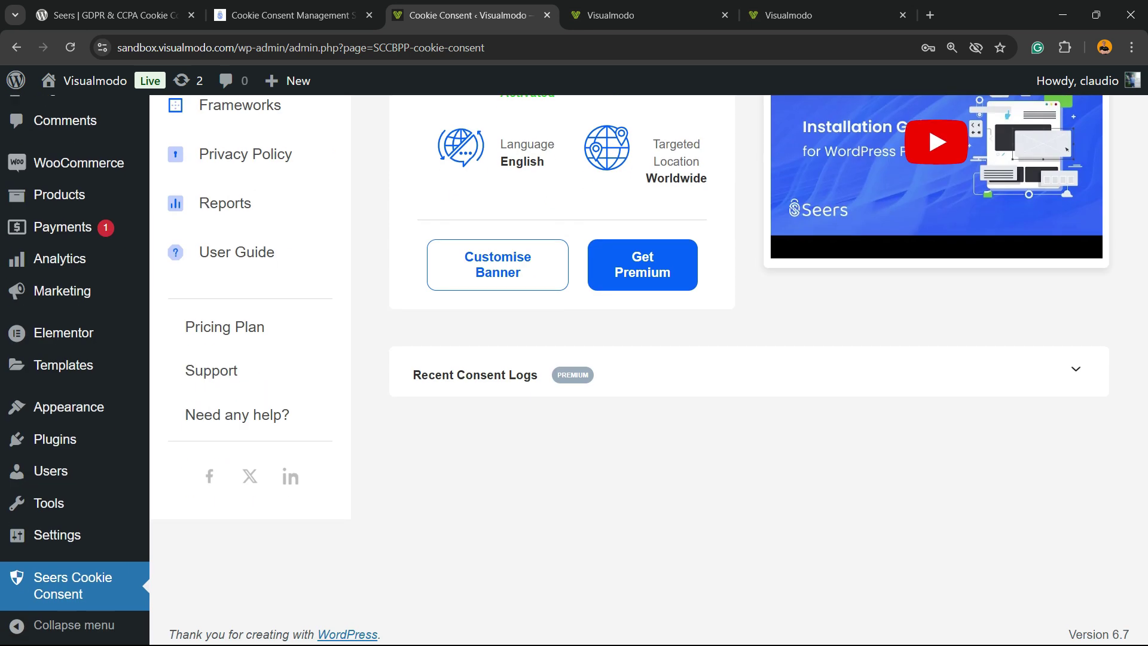
{"action": "triple_click", "coordinate": [482, 375]}
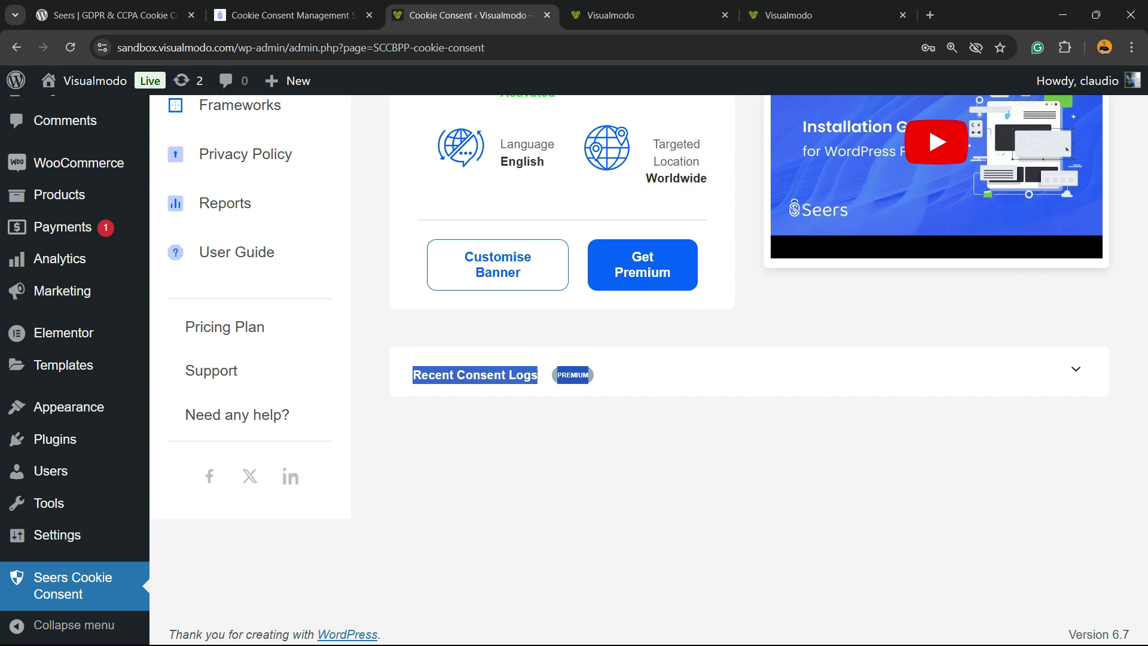
{"action": "left_click", "coordinate": [572, 375]}
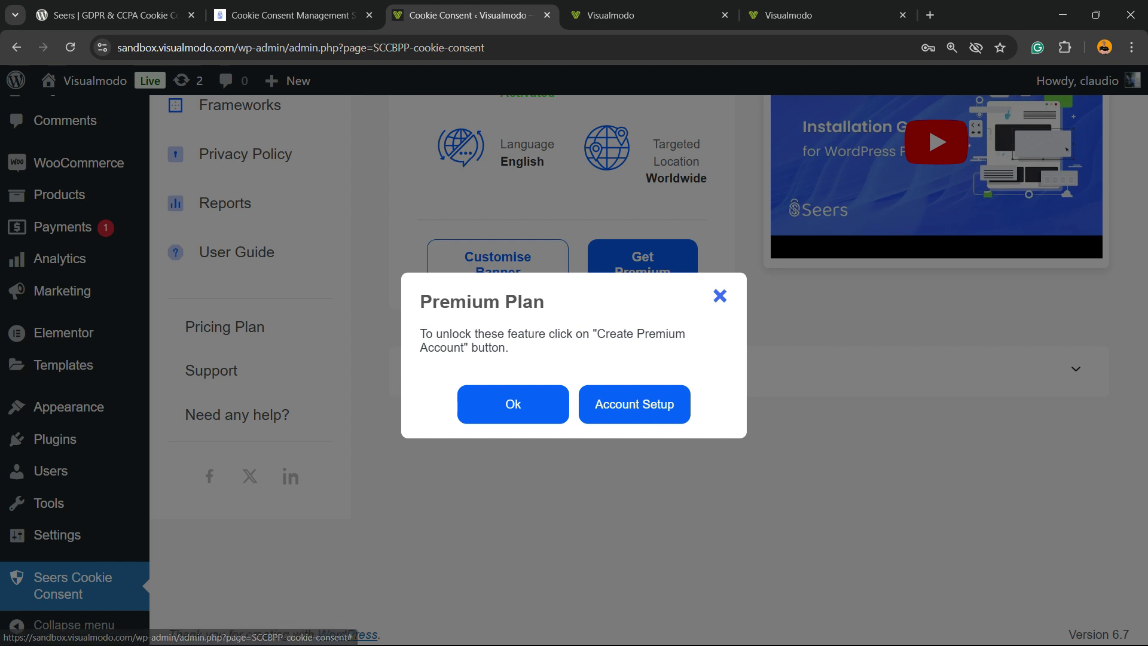
{"action": "key", "text": "Escape"}
{"action": "scroll", "coordinate": [574, 370], "scroll_direction": "up", "scroll_amount": 5}
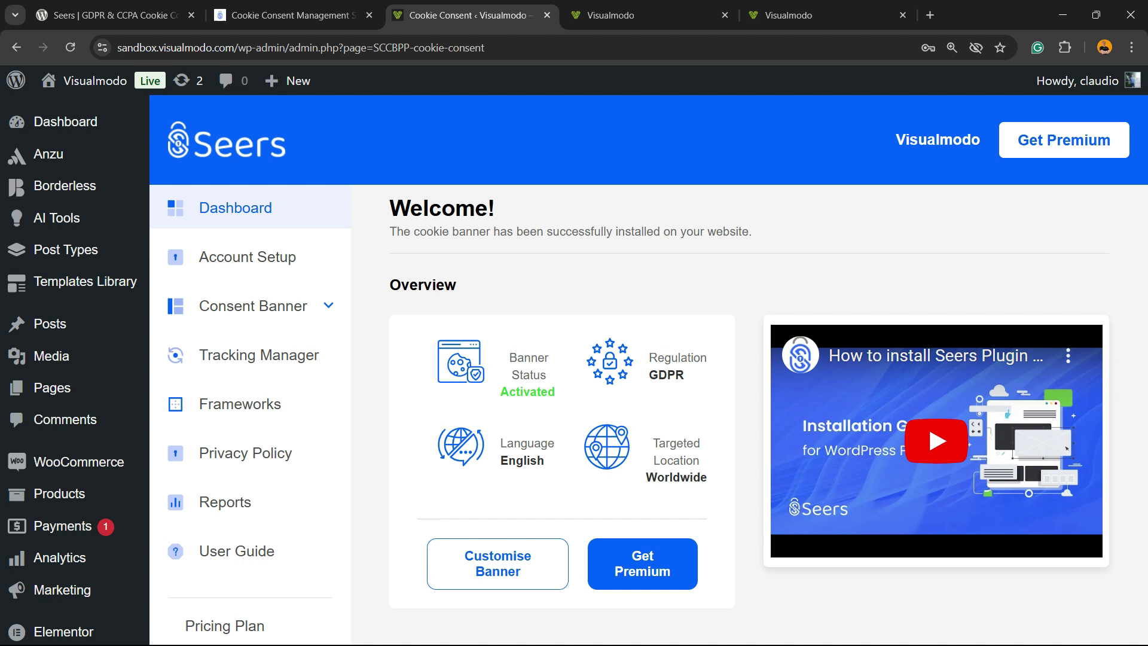
- Create a Seers premium account for the site in Account Setup, accepting the terms and the use of the email and URL
{"action": "left_click", "coordinate": [247, 256]}
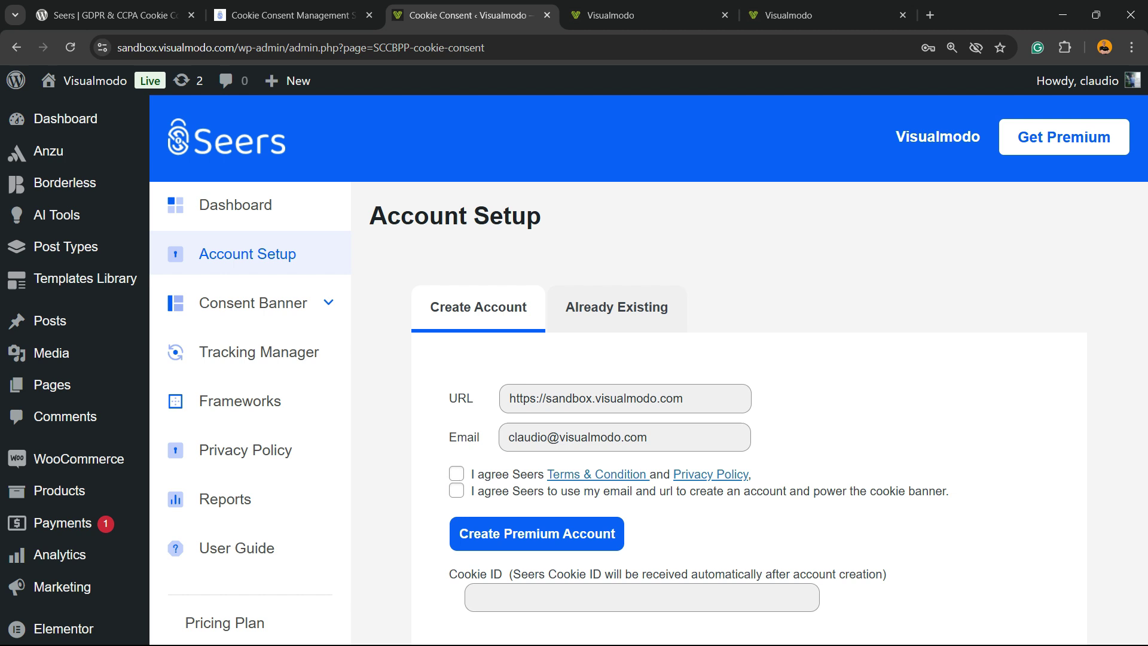
{"action": "scroll", "coordinate": [648, 370], "scroll_direction": "down", "scroll_amount": 3}
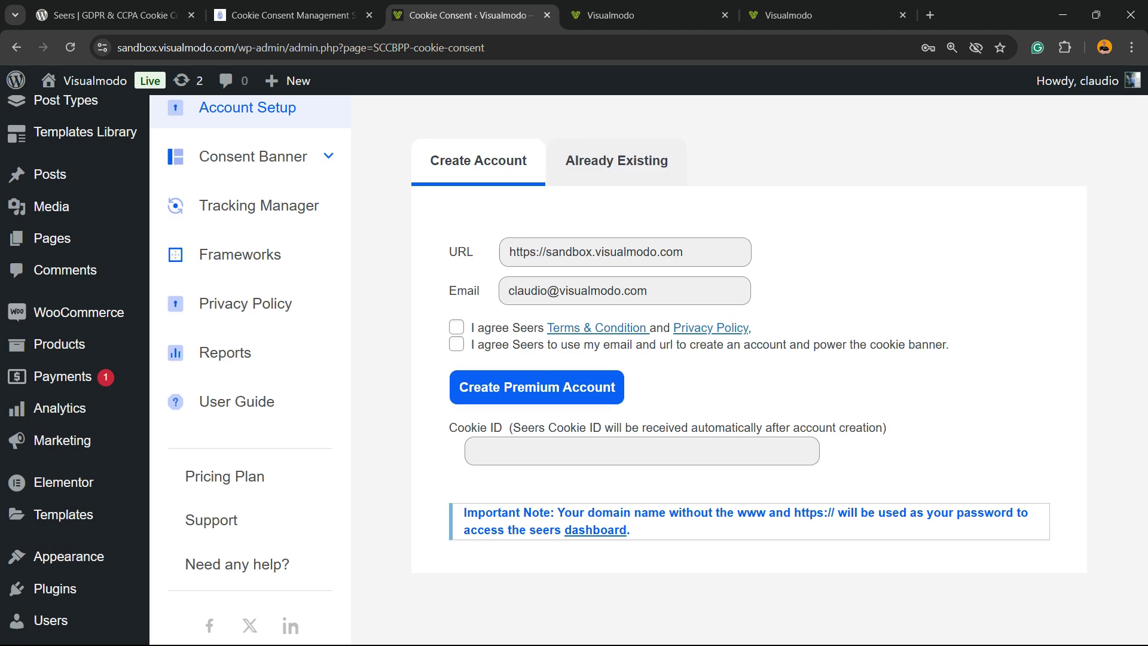
{"action": "left_click", "coordinate": [457, 327]}
{"action": "left_click", "coordinate": [456, 344]}
{"action": "scroll", "coordinate": [648, 369], "scroll_direction": "up", "scroll_amount": 3}
{"action": "scroll", "coordinate": [647, 369], "scroll_direction": "down", "scroll_amount": 3}
{"action": "left_click", "coordinate": [642, 451]}
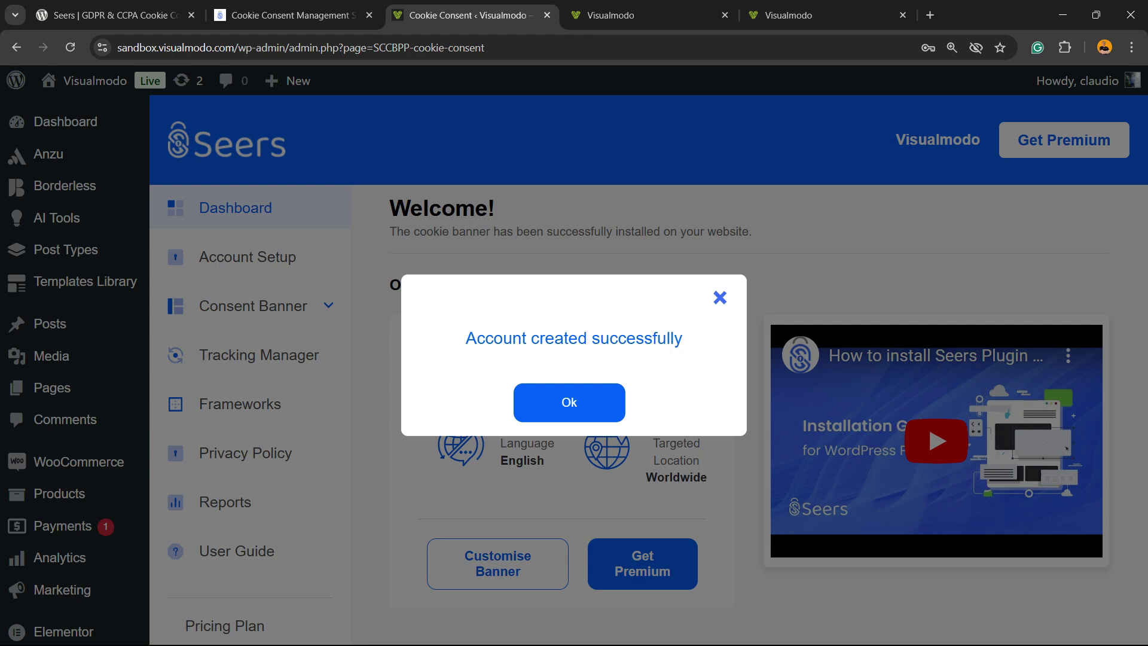
{"action": "left_click", "coordinate": [569, 402]}
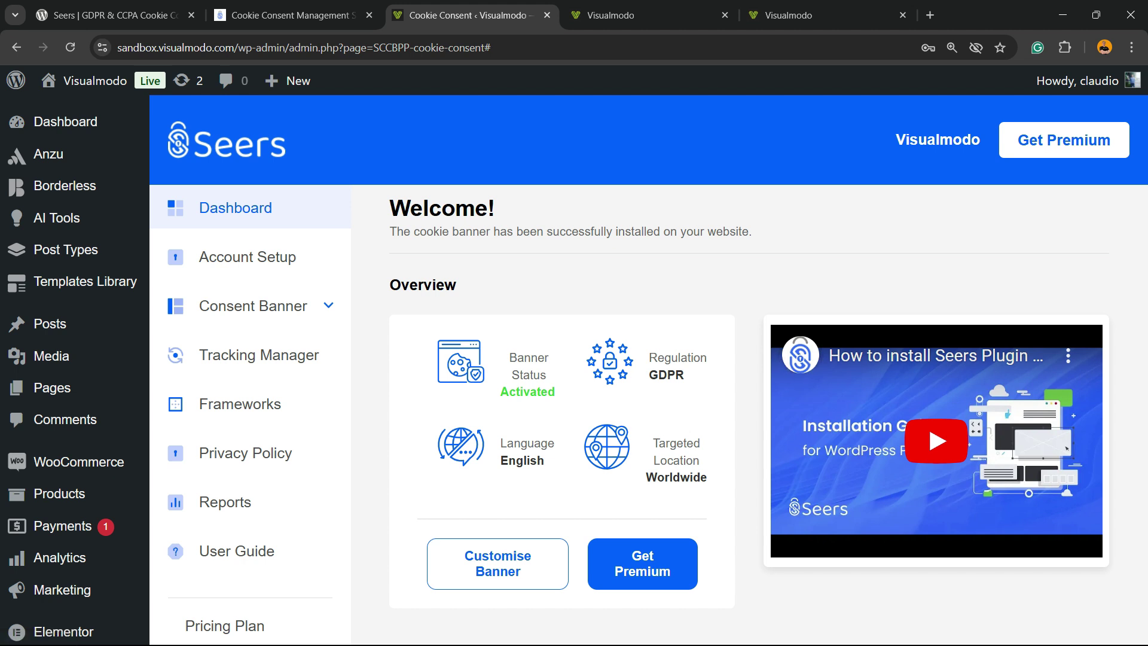
- In the general Consent Banner settings, set the regulation to GDPR and the language to English
{"action": "left_click", "coordinate": [252, 305]}
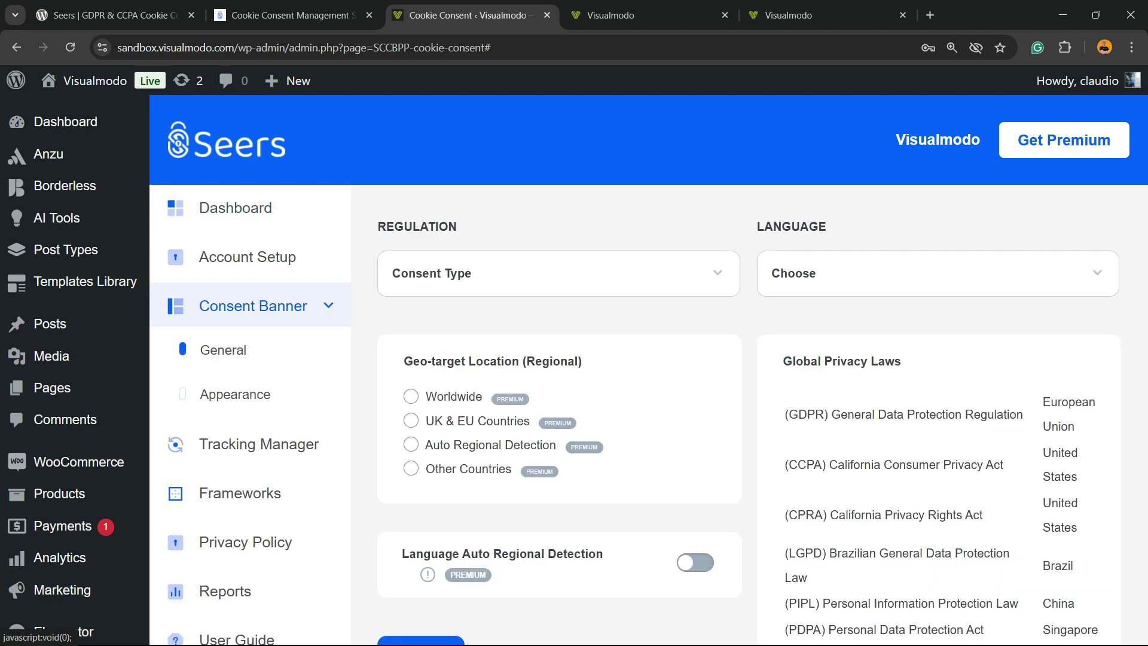
{"action": "left_click", "coordinate": [558, 273]}
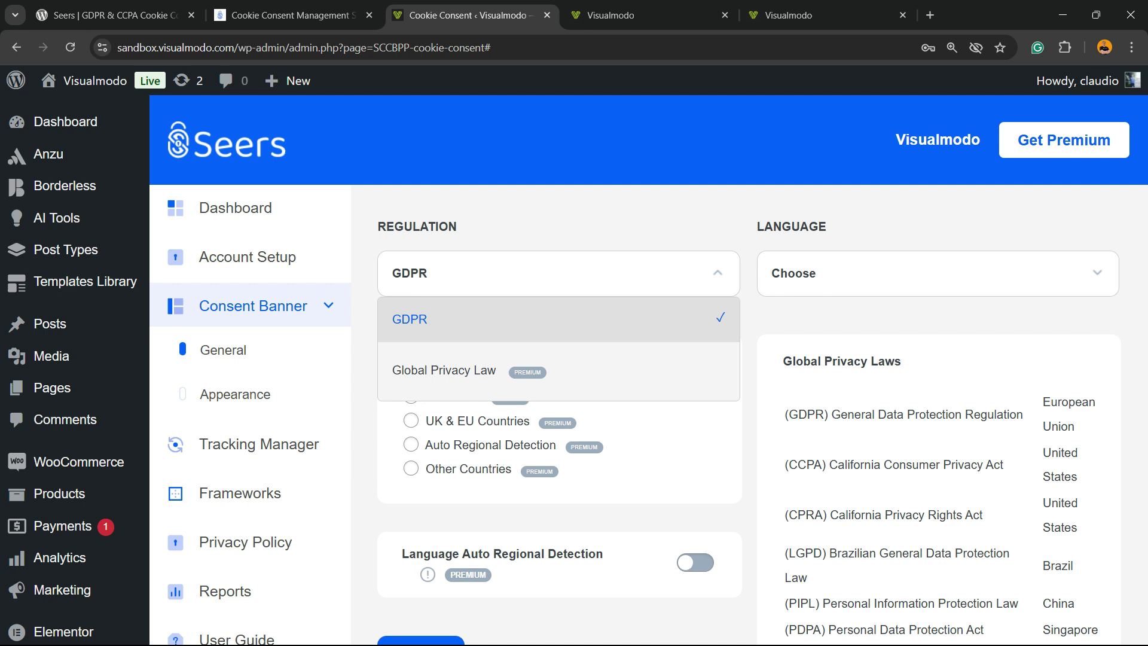
{"action": "key", "text": "Escape"}
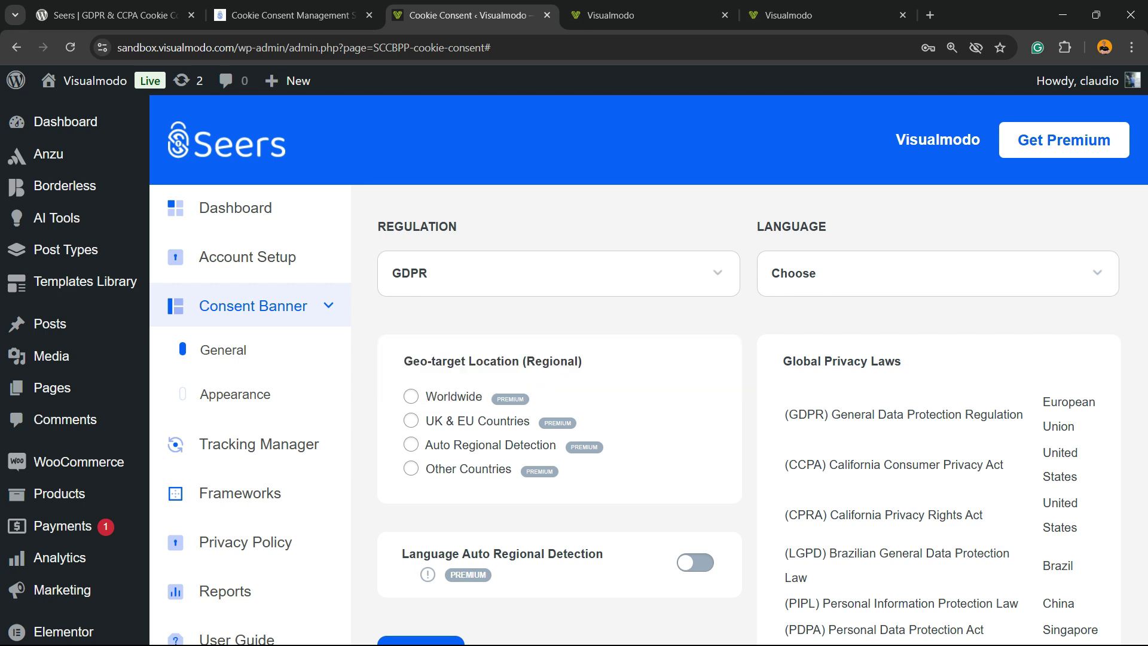
{"action": "key", "text": "Return"}
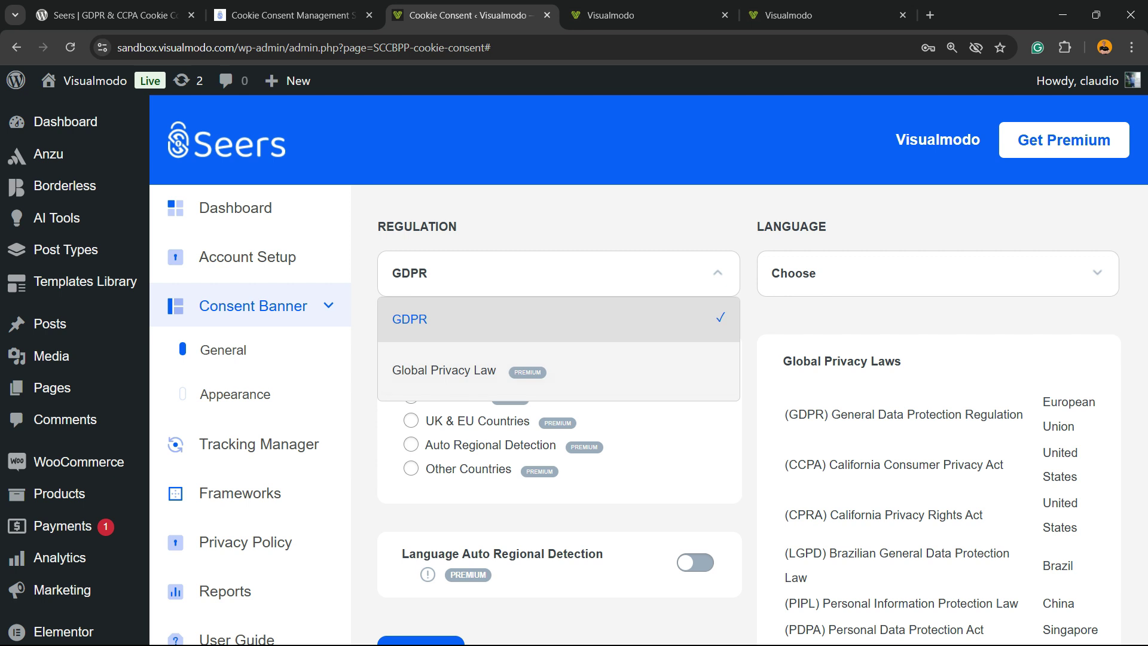
{"action": "left_click", "coordinate": [801, 272]}
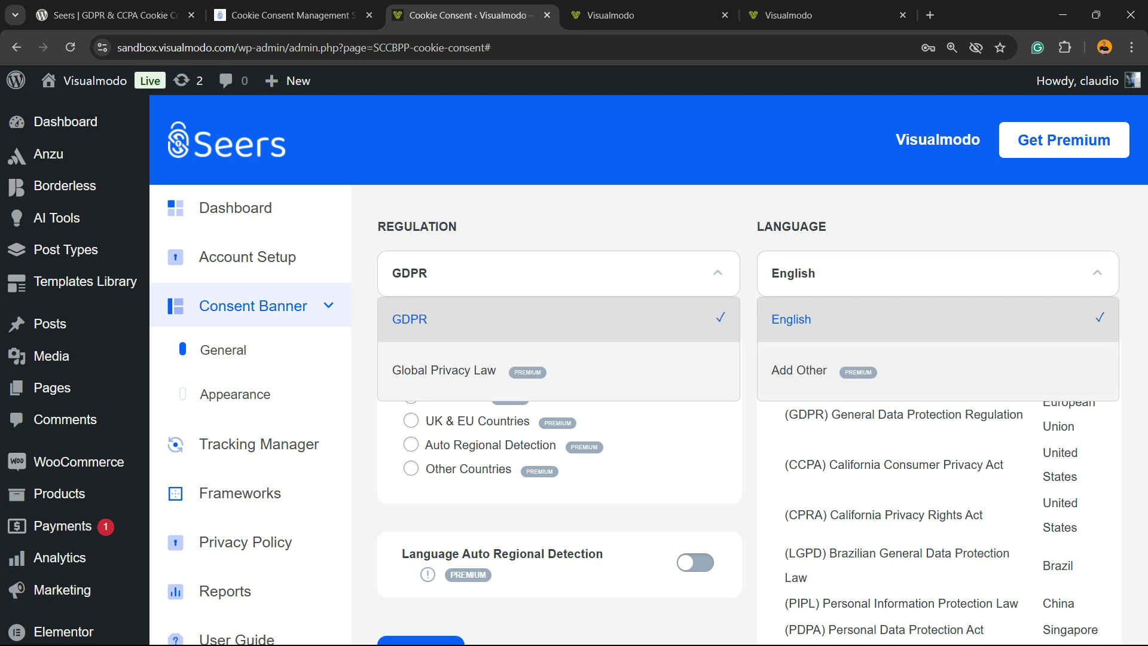
{"action": "key", "text": "Escape"}
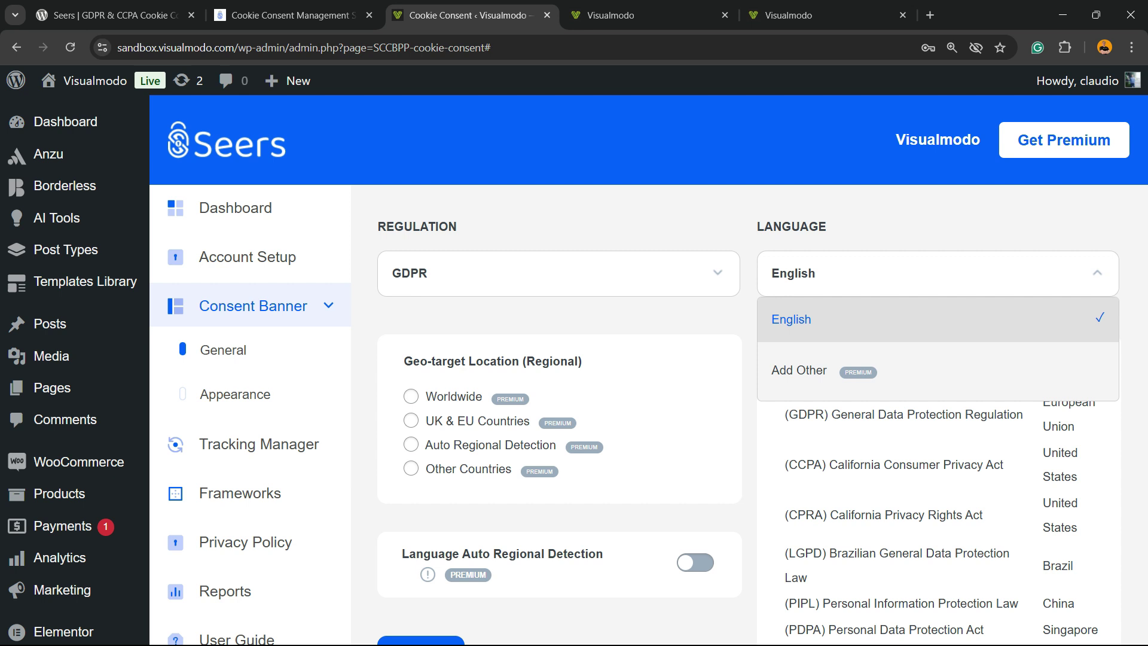
- Examine the geo-target location options and the Language Auto Regional Detection setting of the consent banner
{"action": "scroll", "coordinate": [657, 370], "scroll_direction": "down", "scroll_amount": 3}
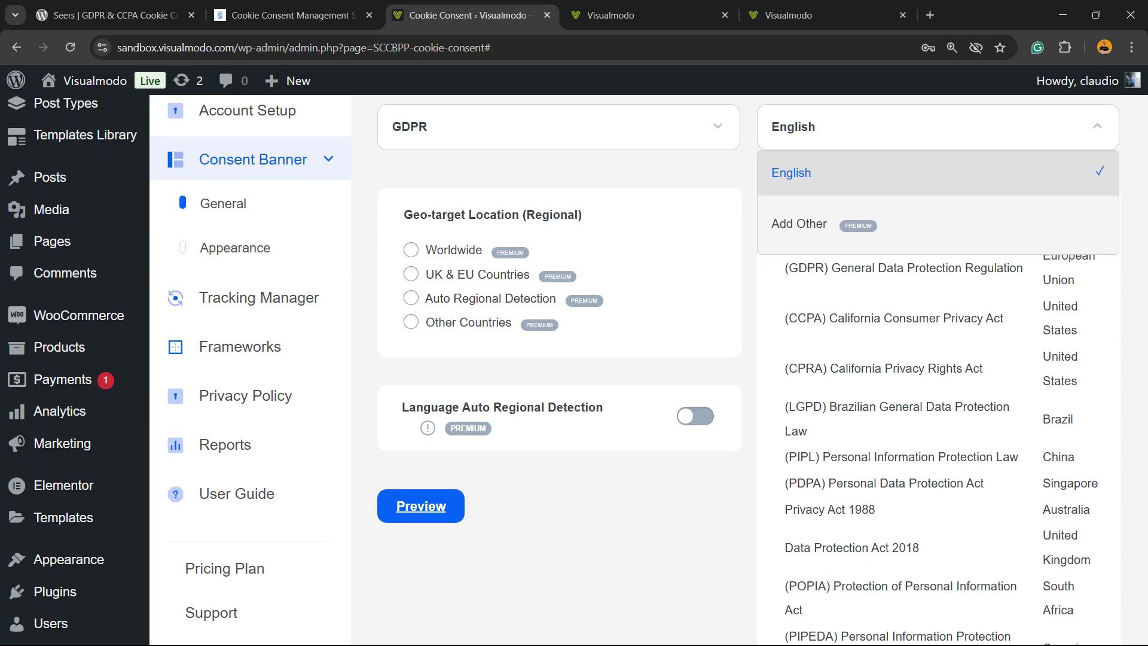
{"action": "scroll", "coordinate": [658, 371], "scroll_direction": "up", "scroll_amount": 3}
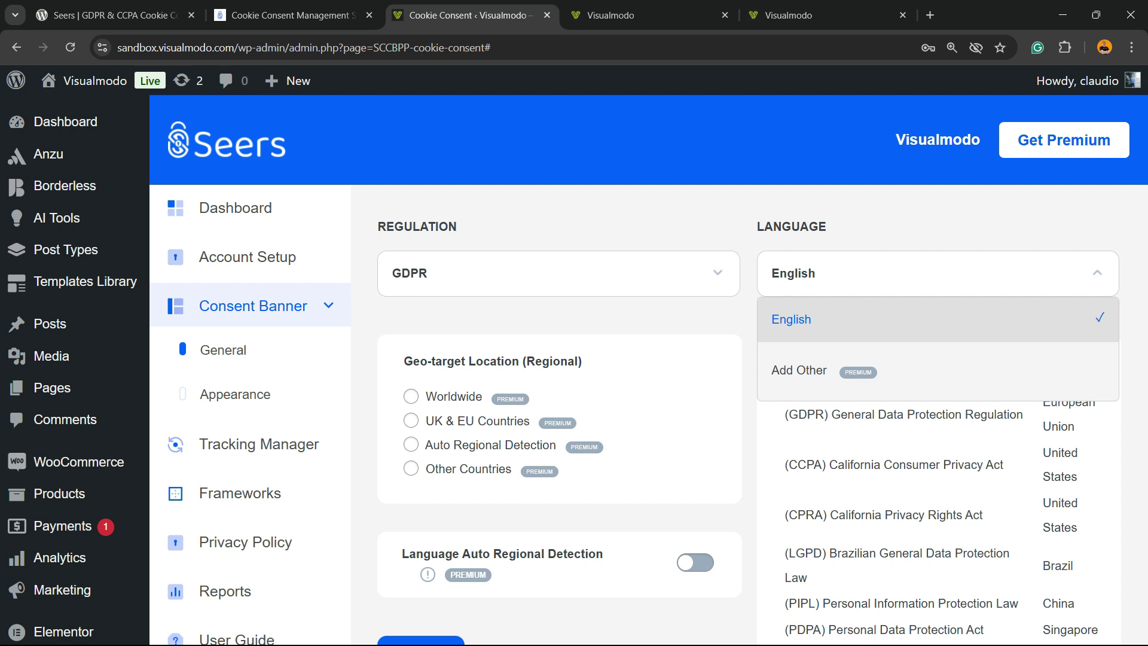
{"action": "scroll", "coordinate": [648, 370], "scroll_direction": "down", "scroll_amount": 2}
{"action": "scroll", "coordinate": [648, 370], "scroll_direction": "up", "scroll_amount": 2}
{"action": "key", "text": "ctrl+plus"}
{"action": "scroll", "coordinate": [664, 370], "scroll_direction": "down", "scroll_amount": 4}
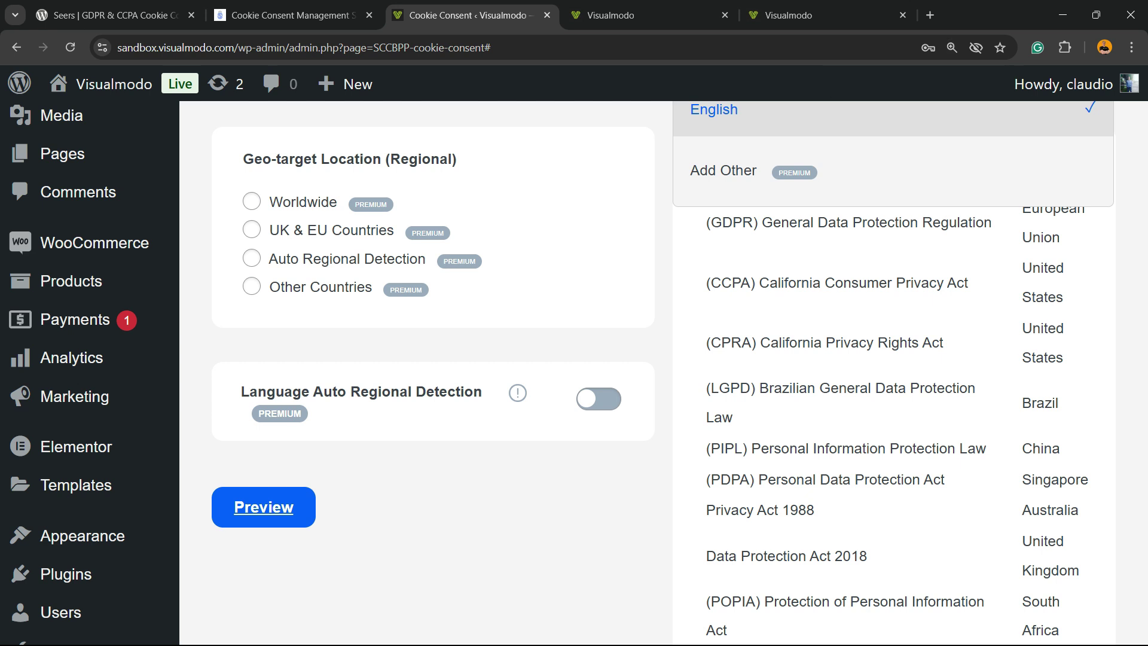
{"action": "scroll", "coordinate": [649, 371], "scroll_direction": "up", "scroll_amount": 2}
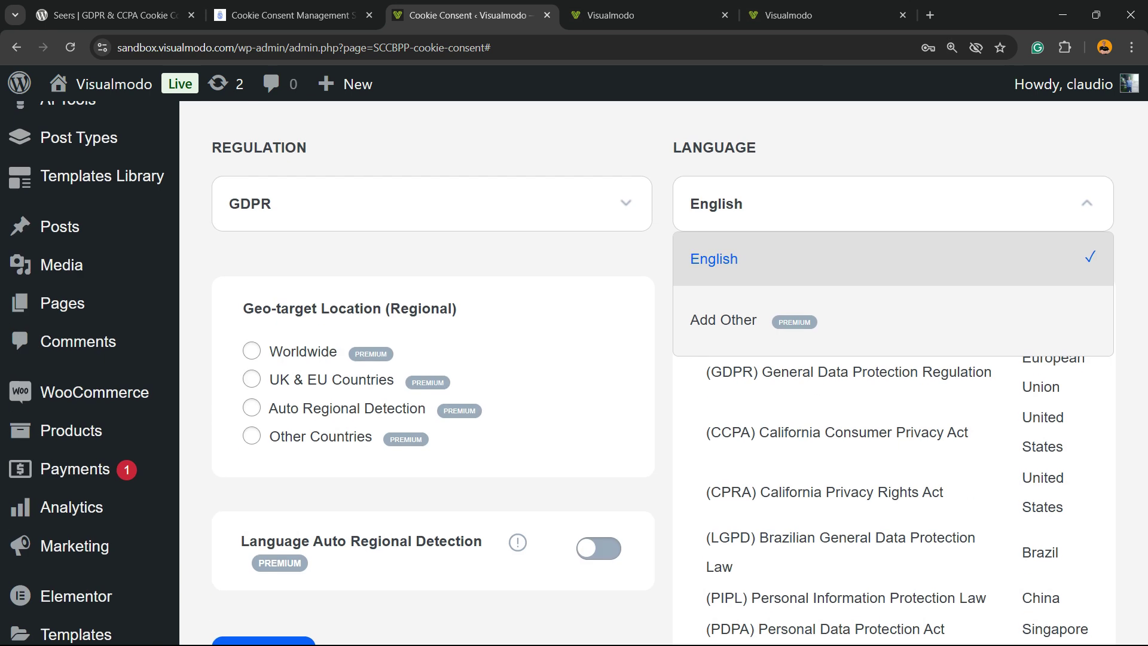
- Close the language choices and review the full list of Global Privacy Laws and the countries they cover
{"action": "key", "text": "ctrl+minus"}
{"action": "key", "text": "ctrl+minus"}
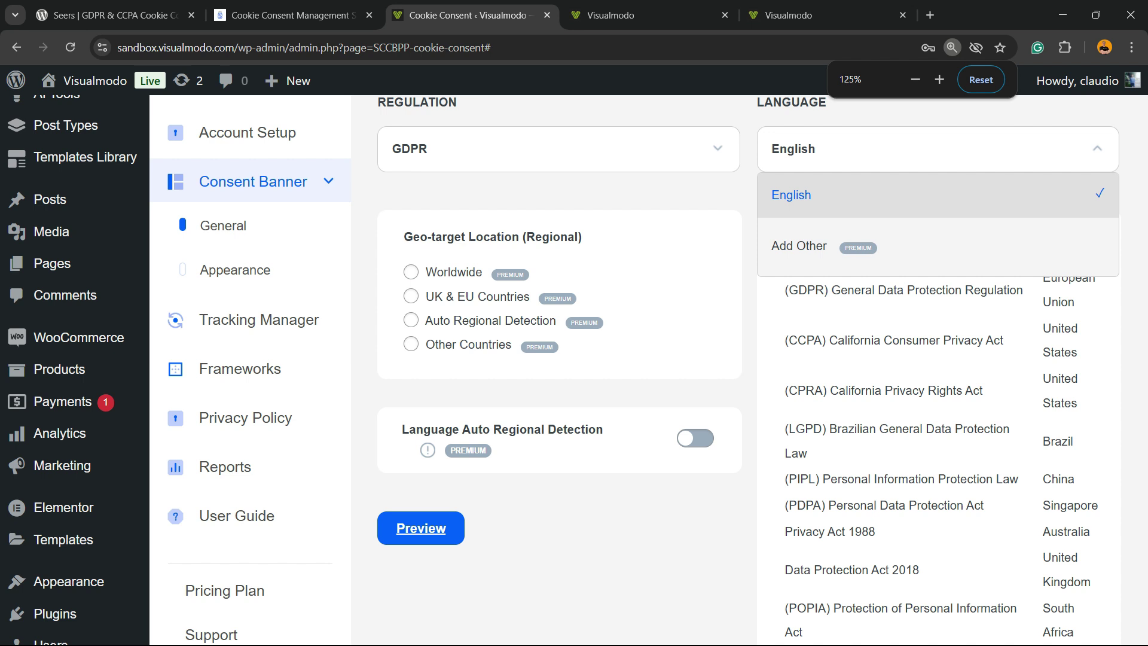
{"action": "scroll", "coordinate": [648, 370], "scroll_direction": "down", "scroll_amount": 10}
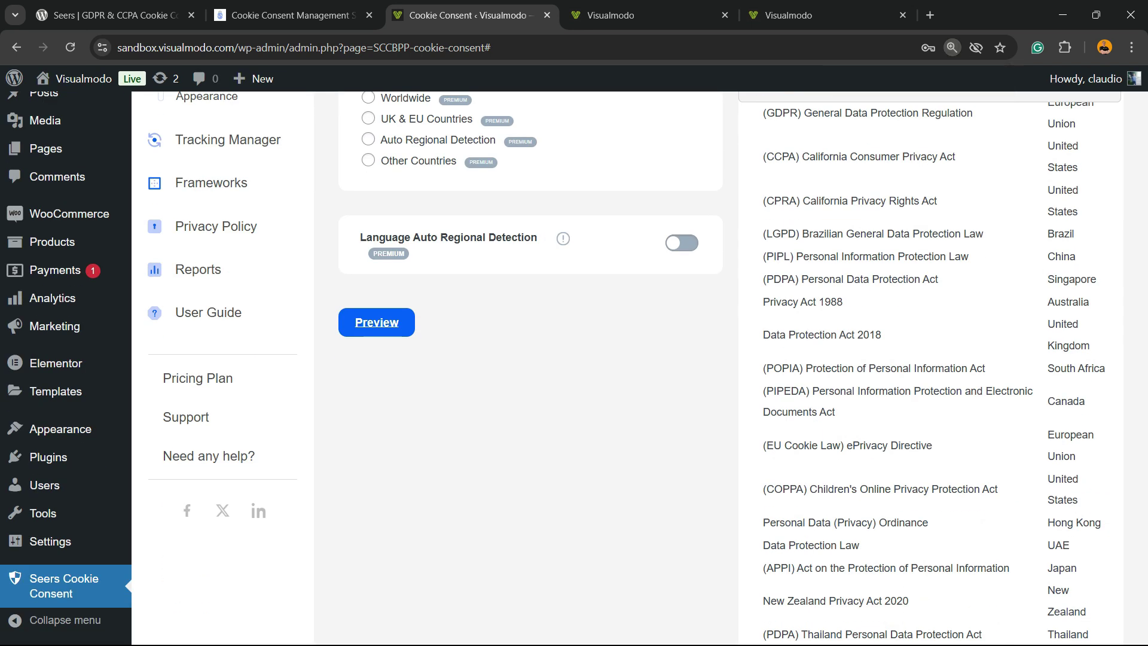
{"action": "scroll", "coordinate": [649, 371], "scroll_direction": "up", "scroll_amount": 10}
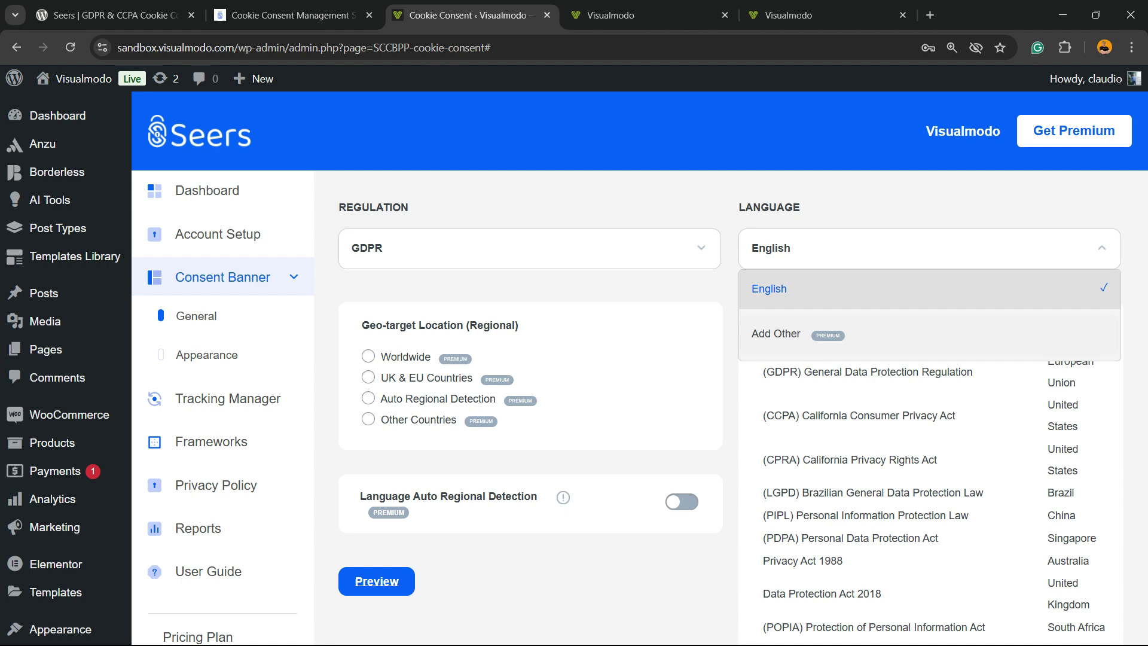
{"action": "key", "text": "ctrl+minus"}
{"action": "key", "text": "ctrl+minus"}
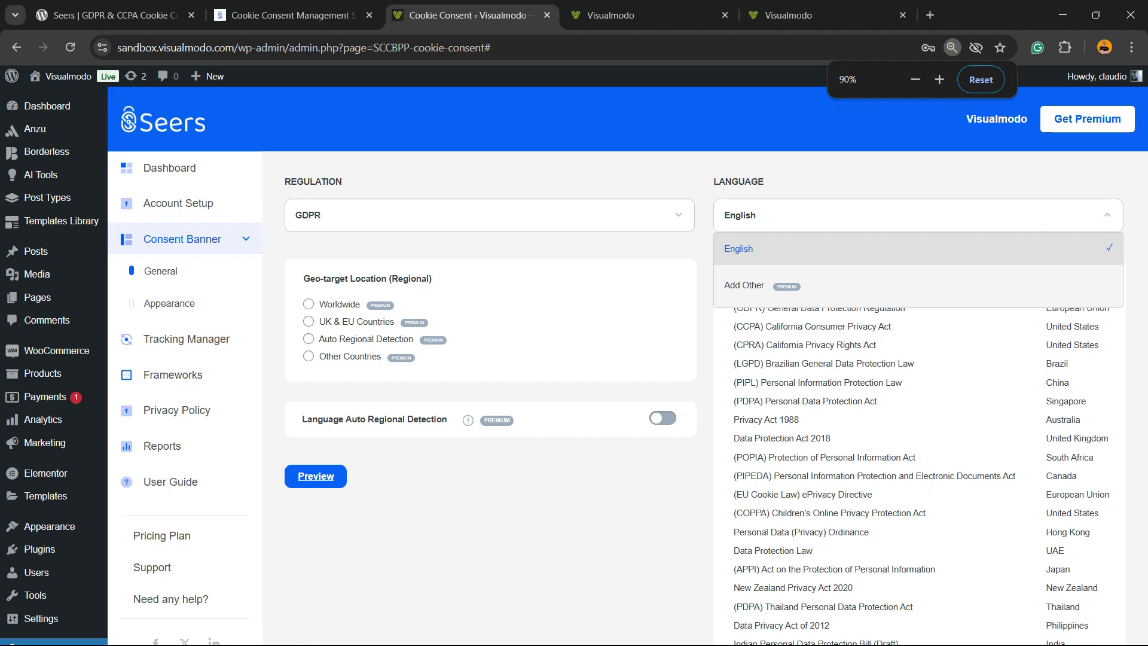
{"action": "left_click_drag", "start_coordinate": [841, 383], "coordinate": [790, 419]}
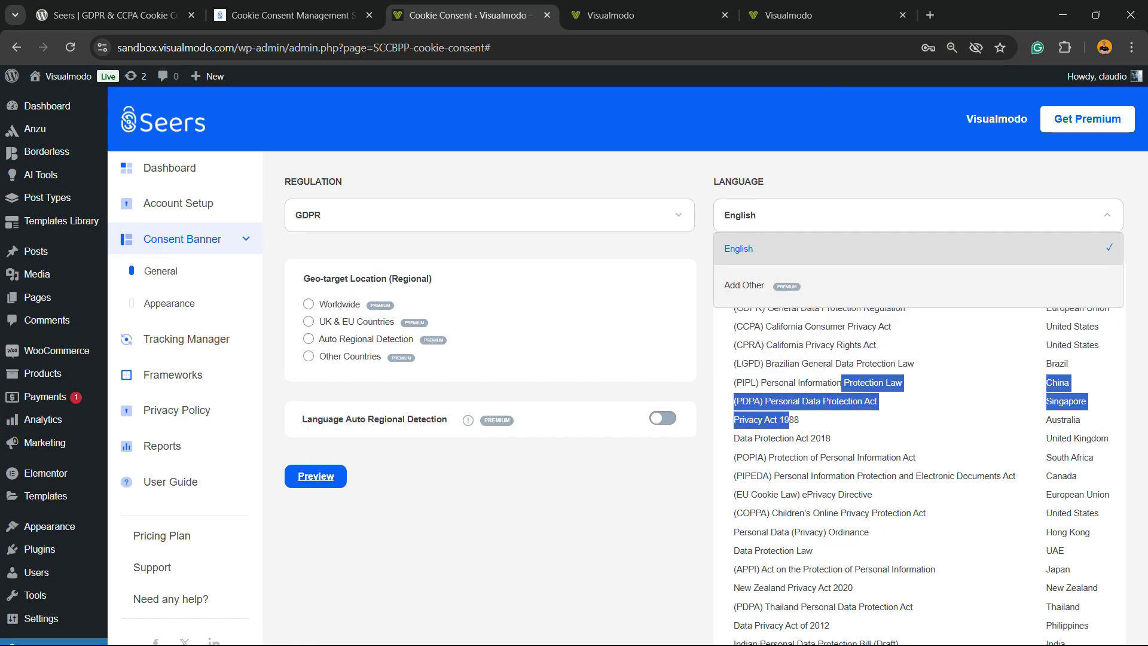
{"action": "left_click", "coordinate": [789, 420]}
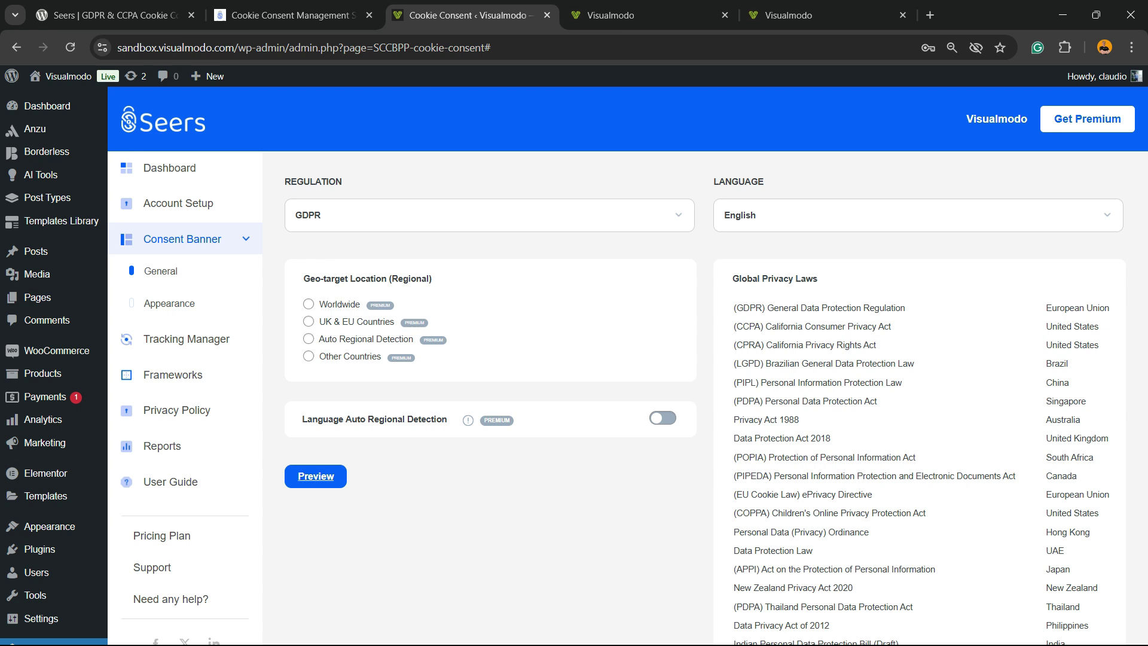
{"action": "scroll", "coordinate": [627, 366], "scroll_direction": "down", "scroll_amount": 5}
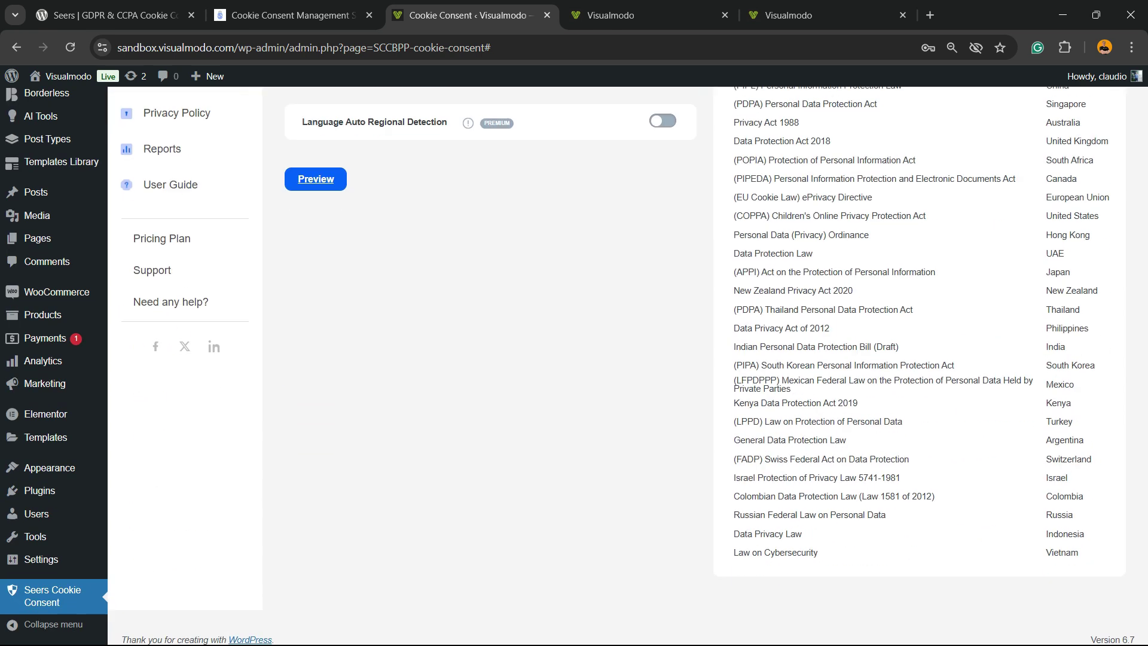
- Enlarge the page to 125% and examine the banner, badge and Record Consent options in the Consent Banner's Appearance settings
{"action": "scroll", "coordinate": [627, 366], "scroll_direction": "up", "scroll_amount": 5}
{"action": "key", "text": "ctrl+plus"}
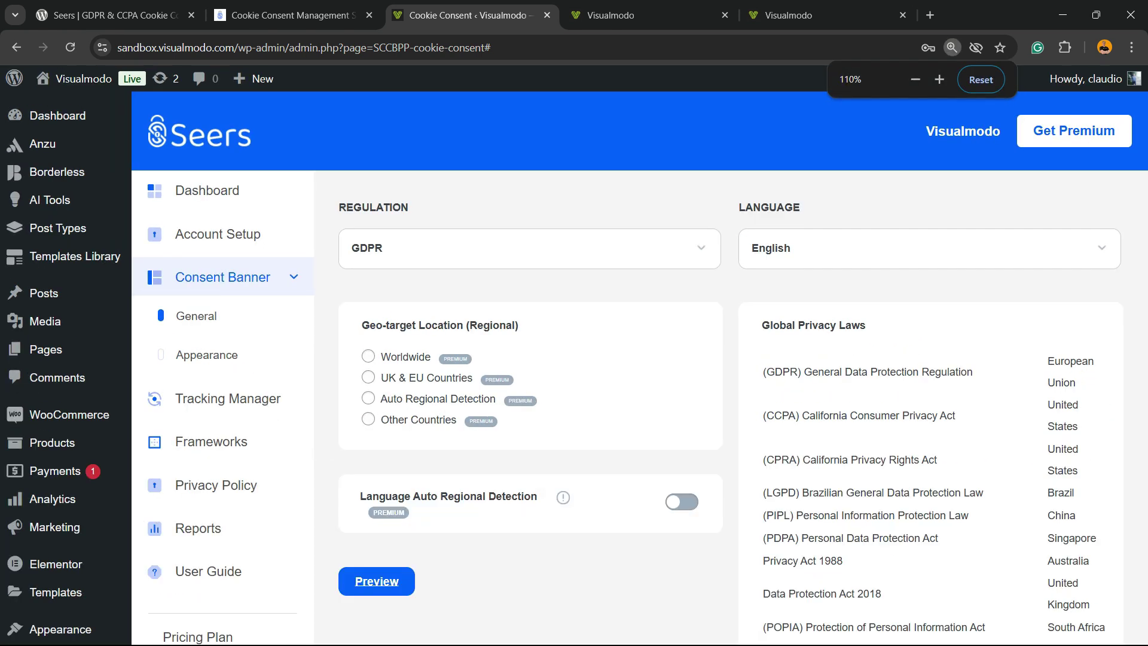
{"action": "key", "text": "ctrl+plus"}
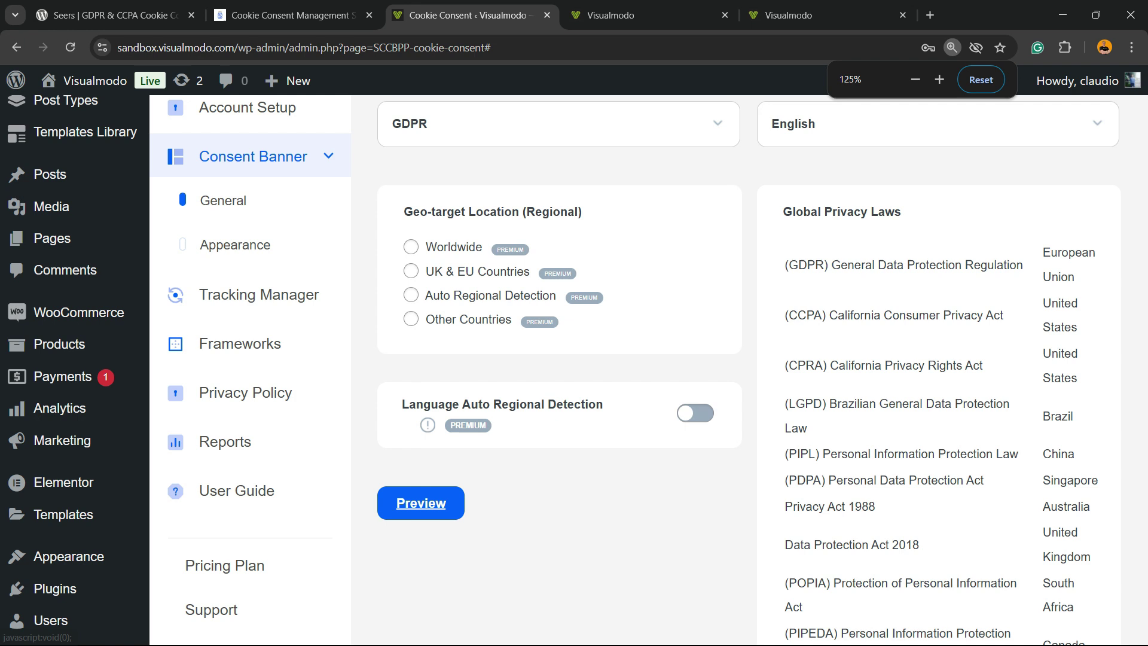
{"action": "scroll", "coordinate": [574, 370], "scroll_direction": "up", "scroll_amount": 3}
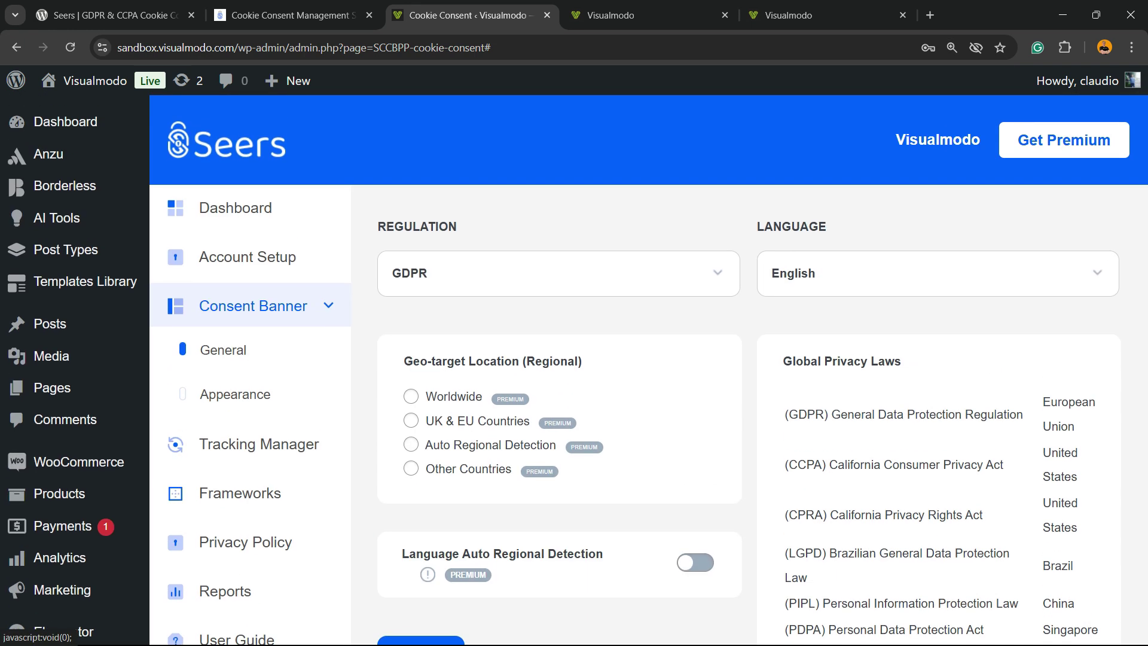
{"action": "left_click", "coordinate": [235, 394]}
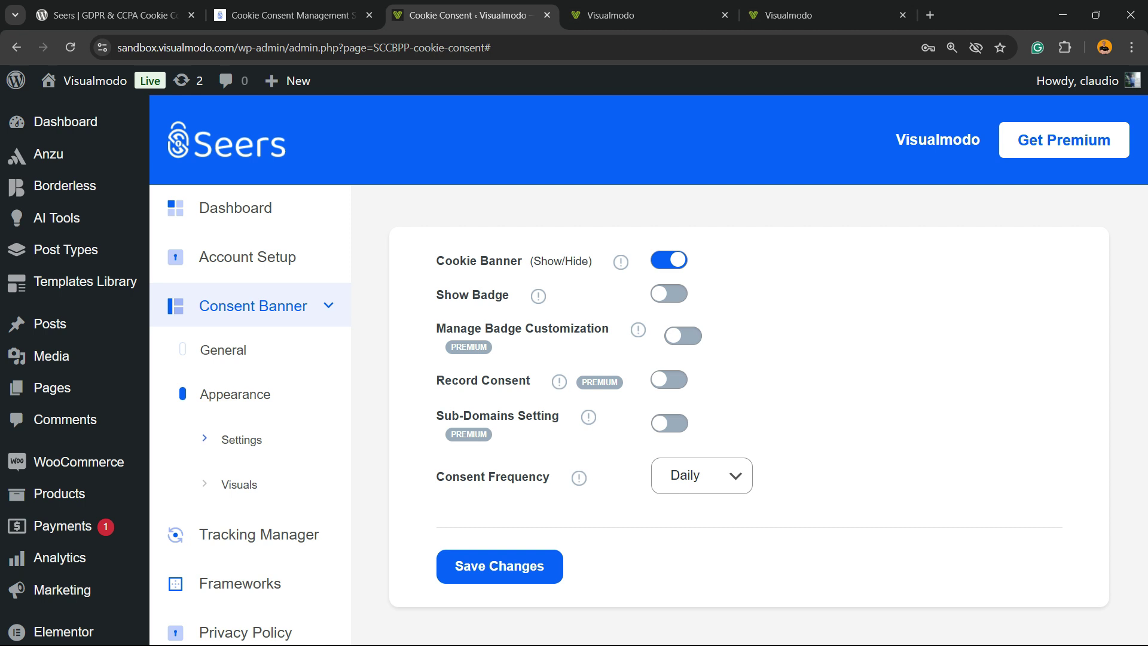
{"action": "mouse_move", "coordinate": [621, 262]}
{"action": "mouse_move", "coordinate": [539, 295]}
{"action": "mouse_move", "coordinate": [638, 329]}
{"action": "mouse_move", "coordinate": [559, 382]}
- Look through the Consent Frequency choices from Always to Yearly, keeping Daily
{"action": "left_click", "coordinate": [701, 476]}
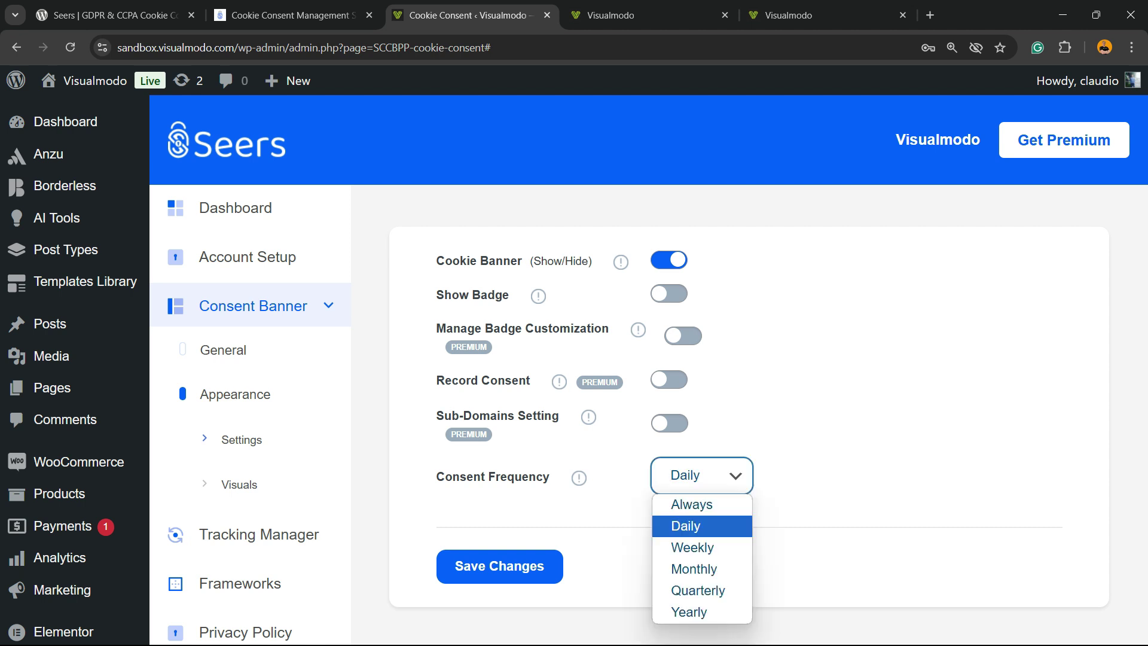
{"action": "scroll", "coordinate": [749, 371], "scroll_direction": "down", "scroll_amount": 2}
{"action": "scroll", "coordinate": [749, 371], "scroll_direction": "up", "scroll_amount": 2}
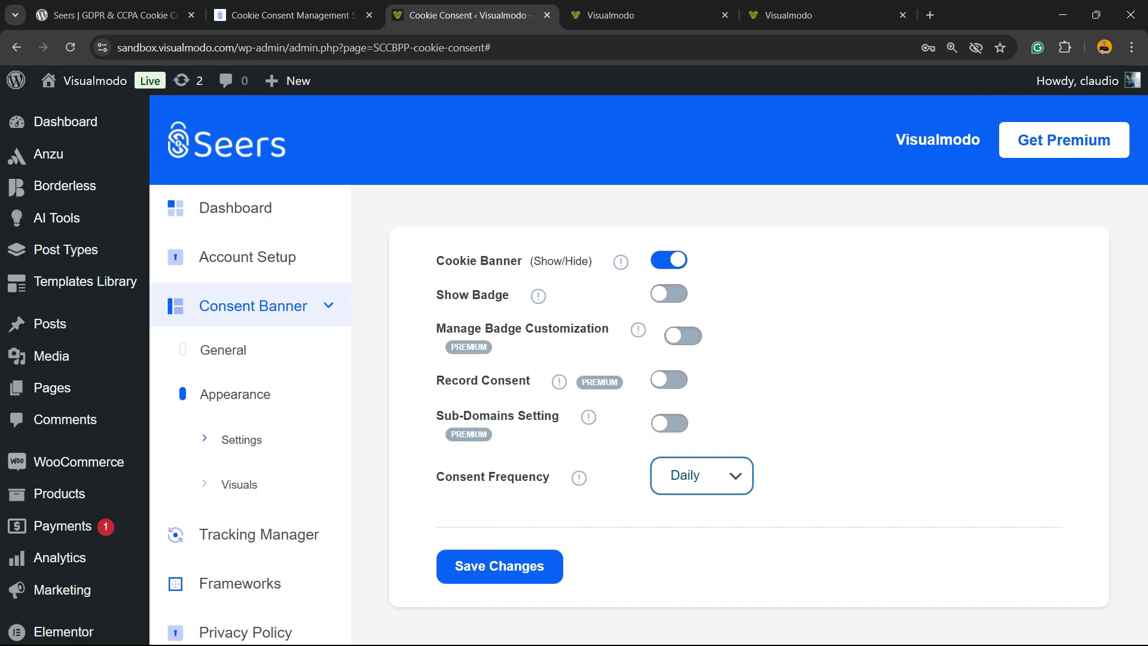
{"action": "scroll", "coordinate": [648, 371], "scroll_direction": "down", "scroll_amount": 3}
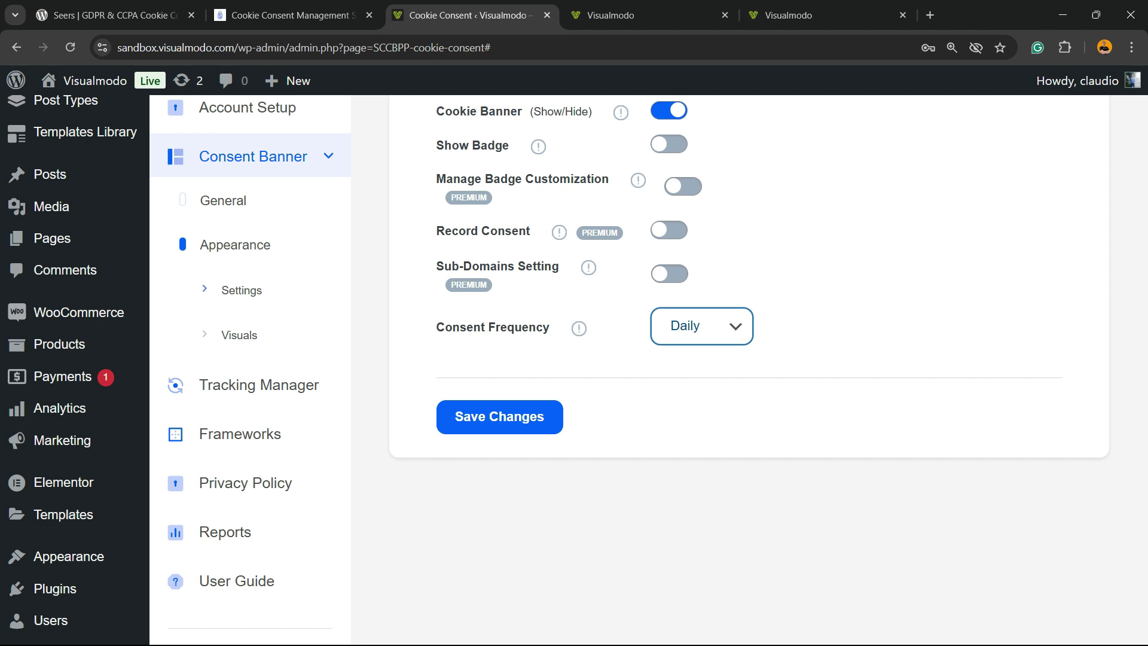
{"action": "left_click", "coordinate": [701, 326]}
{"action": "key", "text": "Up"}
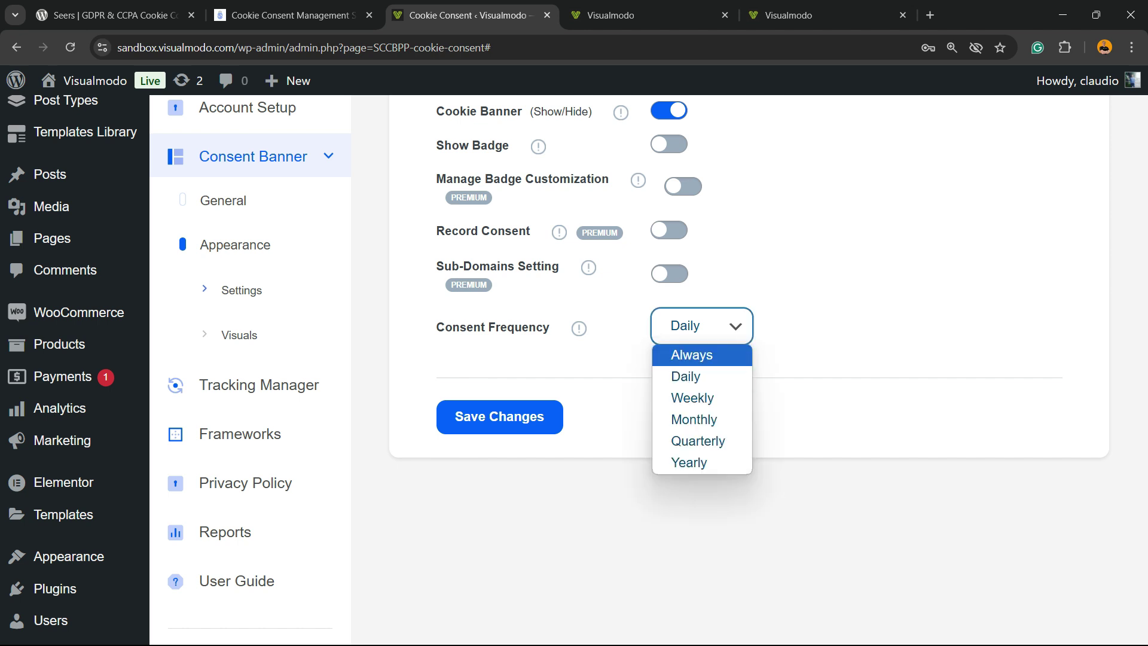
{"action": "key", "text": "Down"}
{"action": "key", "text": "Down"}
{"action": "key", "text": "Down"}
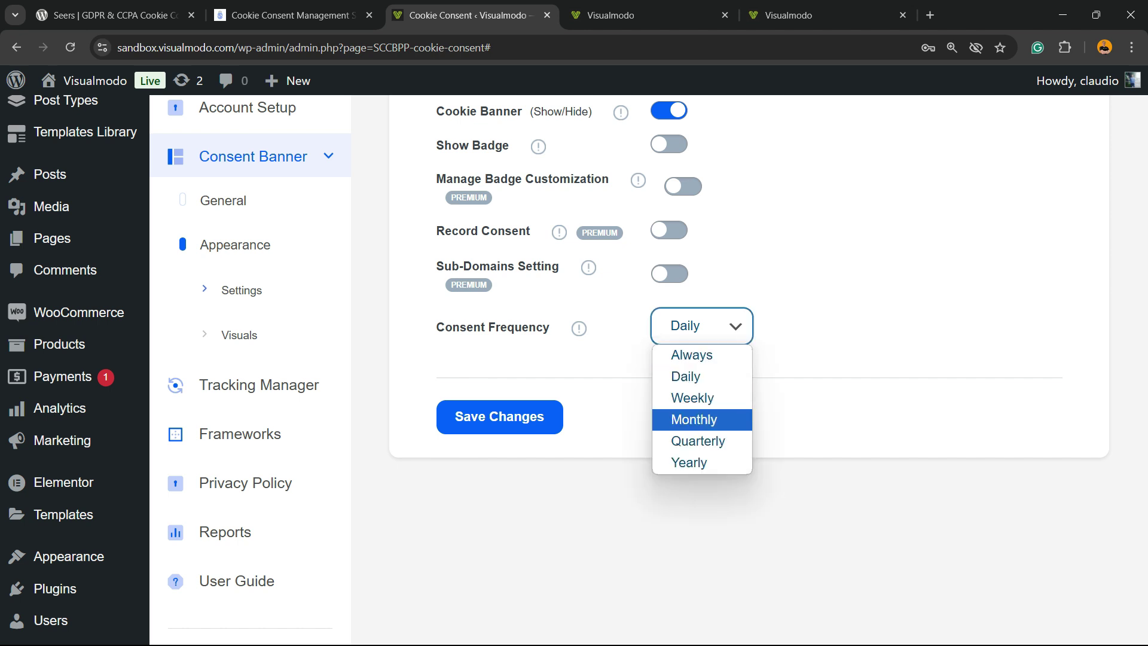
{"action": "key", "text": "Down"}
{"action": "key", "text": "Down"}
{"action": "key", "text": "Up"}
{"action": "key", "text": "Up"}
{"action": "key", "text": "Up"}
{"action": "key", "text": "Up"}
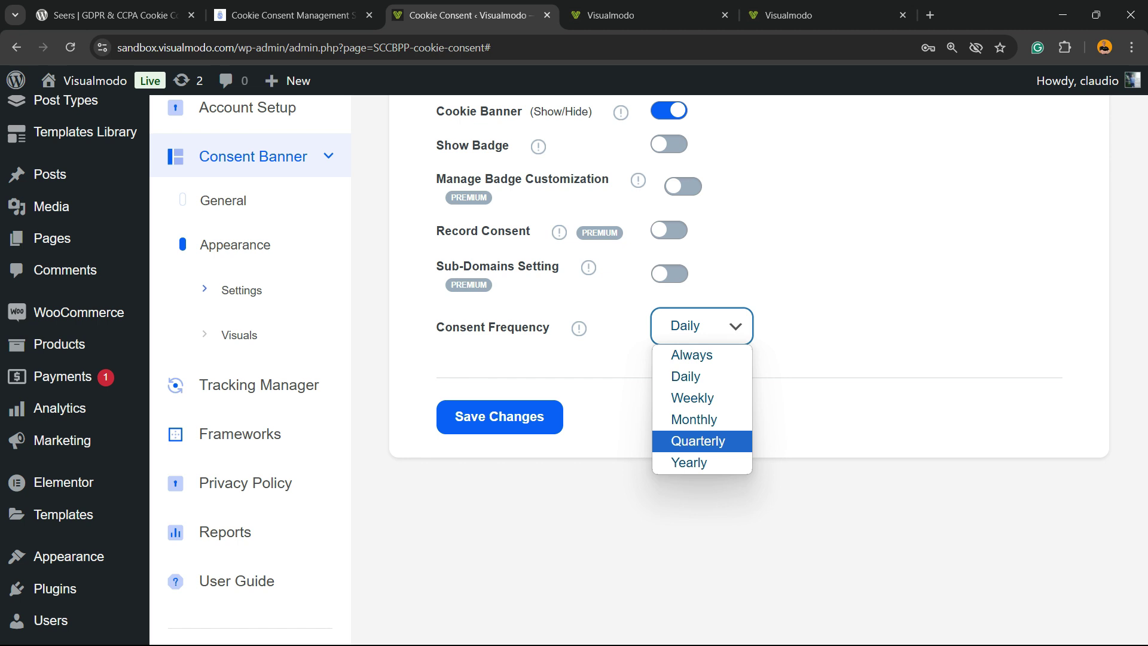
{"action": "key", "text": "Return"}
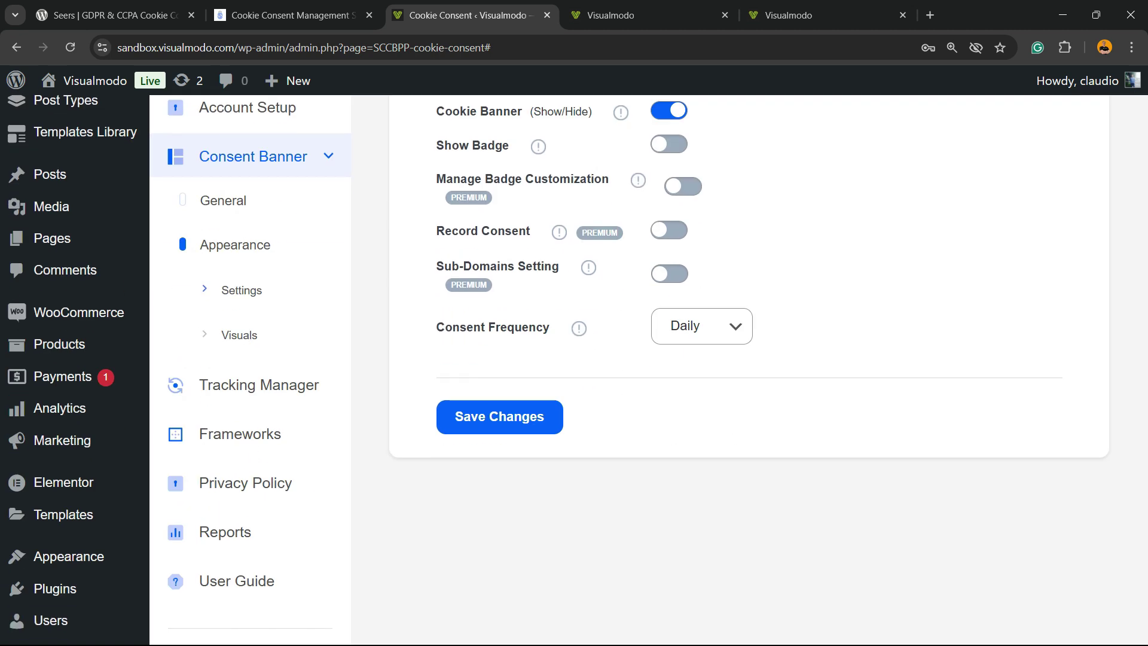
{"action": "scroll", "coordinate": [649, 359], "scroll_direction": "up", "scroll_amount": 3}
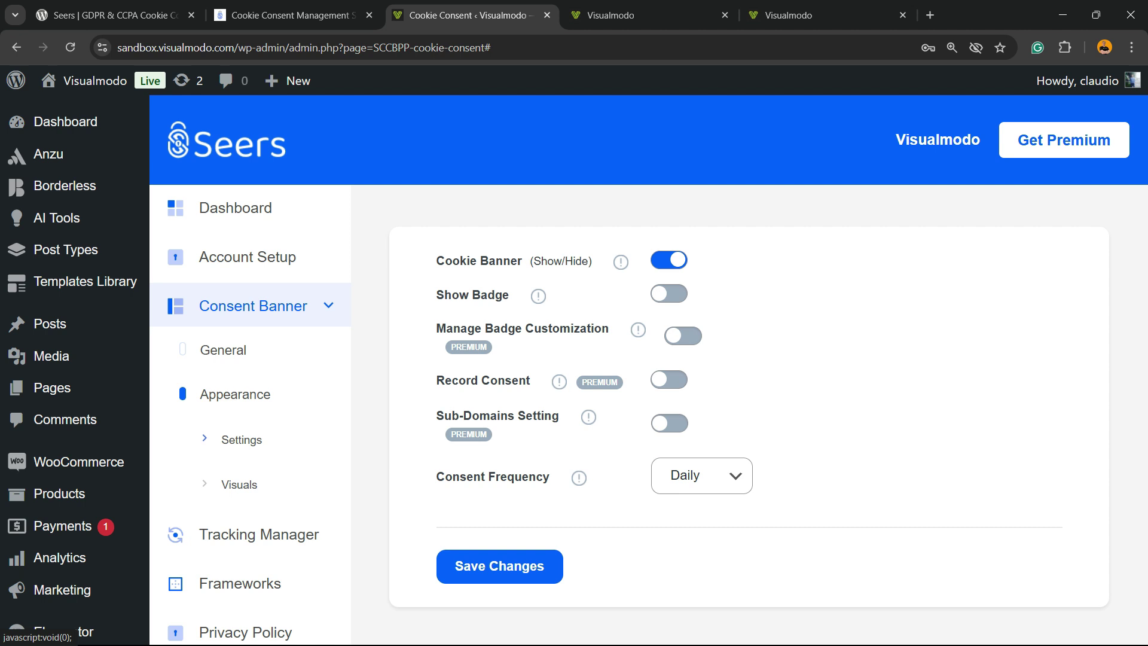
- Open the Appearance Visuals settings and examine the Accept, Reject and Cookie Settings button options and the Banner Text
{"action": "left_click", "coordinate": [239, 485]}
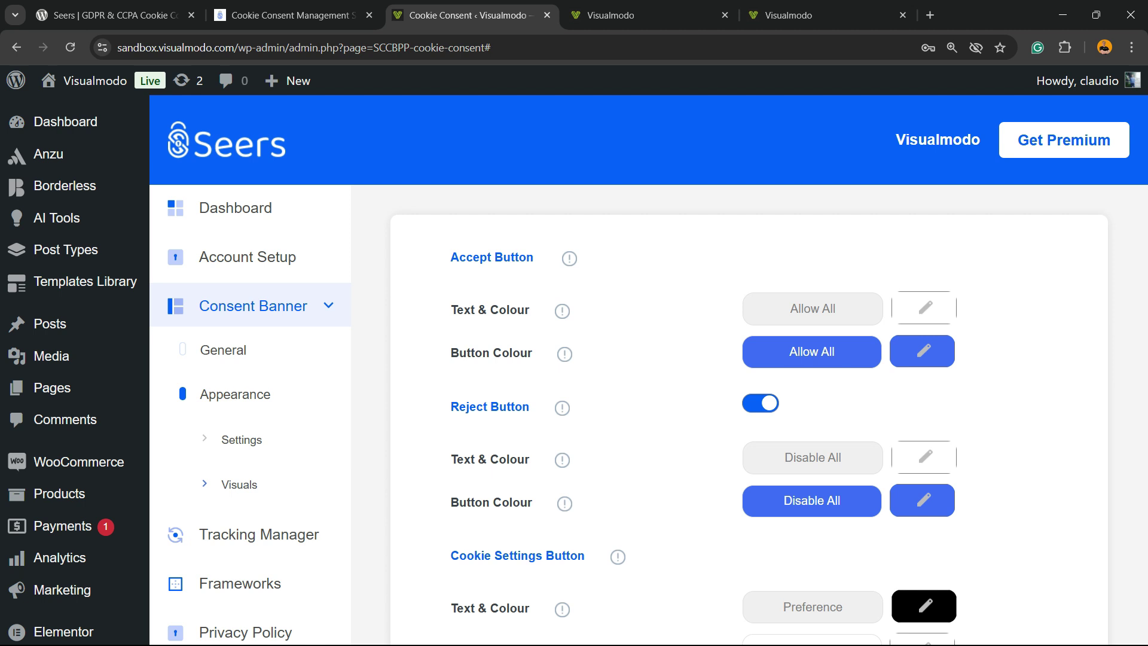
{"action": "scroll", "coordinate": [649, 371], "scroll_direction": "down", "scroll_amount": 3}
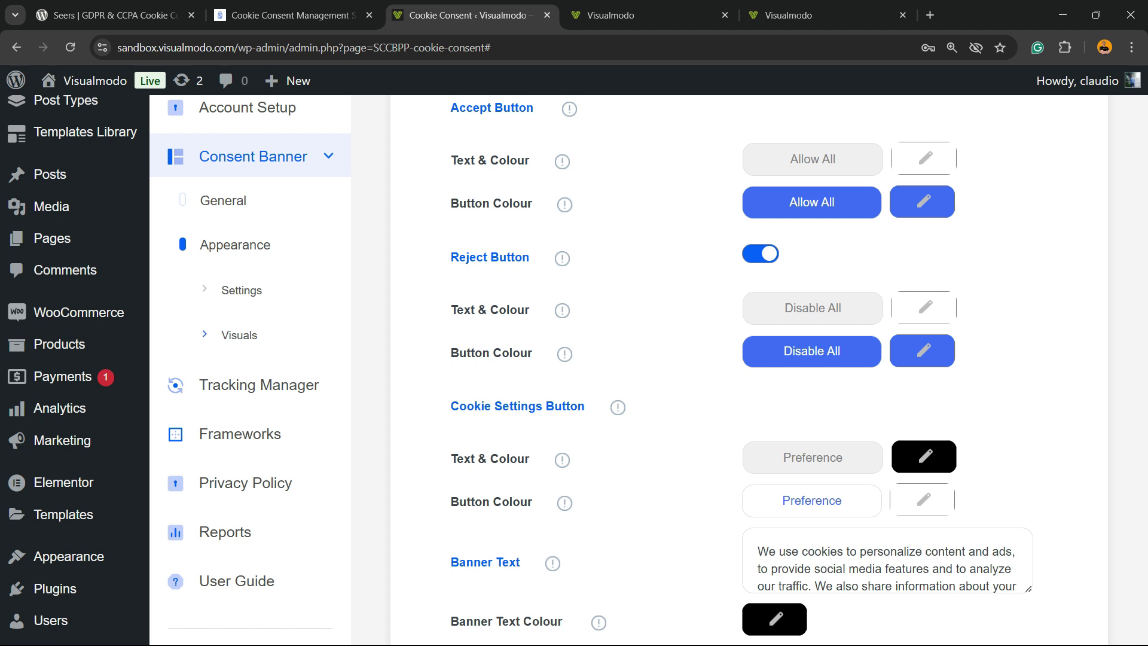
{"action": "mouse_move", "coordinate": [562, 310]}
{"action": "mouse_move", "coordinate": [565, 348]}
{"action": "scroll", "coordinate": [748, 370], "scroll_direction": "down", "scroll_amount": 3}
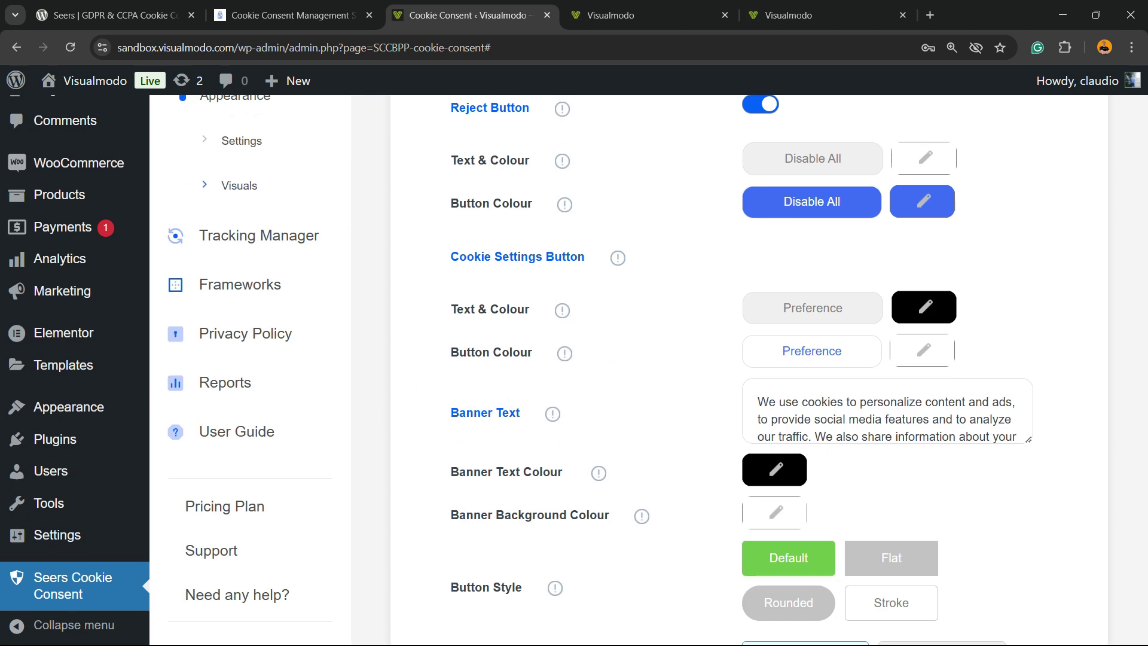
{"action": "scroll", "coordinate": [747, 370], "scroll_direction": "down", "scroll_amount": 3}
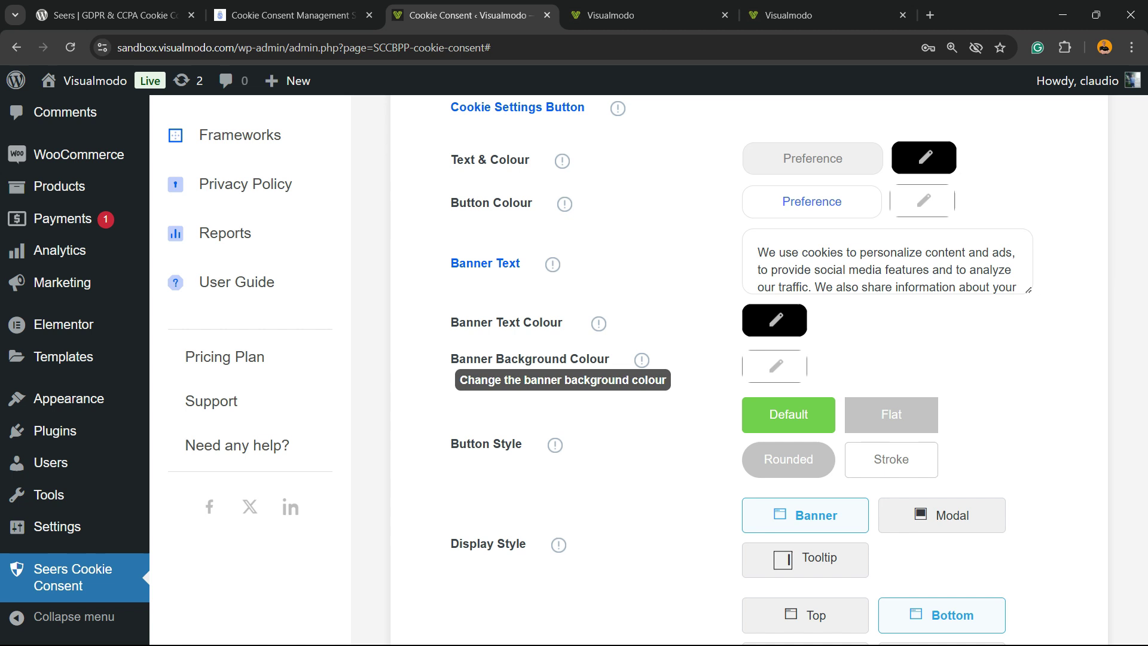
{"action": "scroll", "coordinate": [748, 371], "scroll_direction": "down", "scroll_amount": 3}
{"action": "scroll", "coordinate": [748, 371], "scroll_direction": "up", "scroll_amount": 3}
{"action": "left_click_drag", "start_coordinate": [815, 252], "coordinate": [1016, 287]}
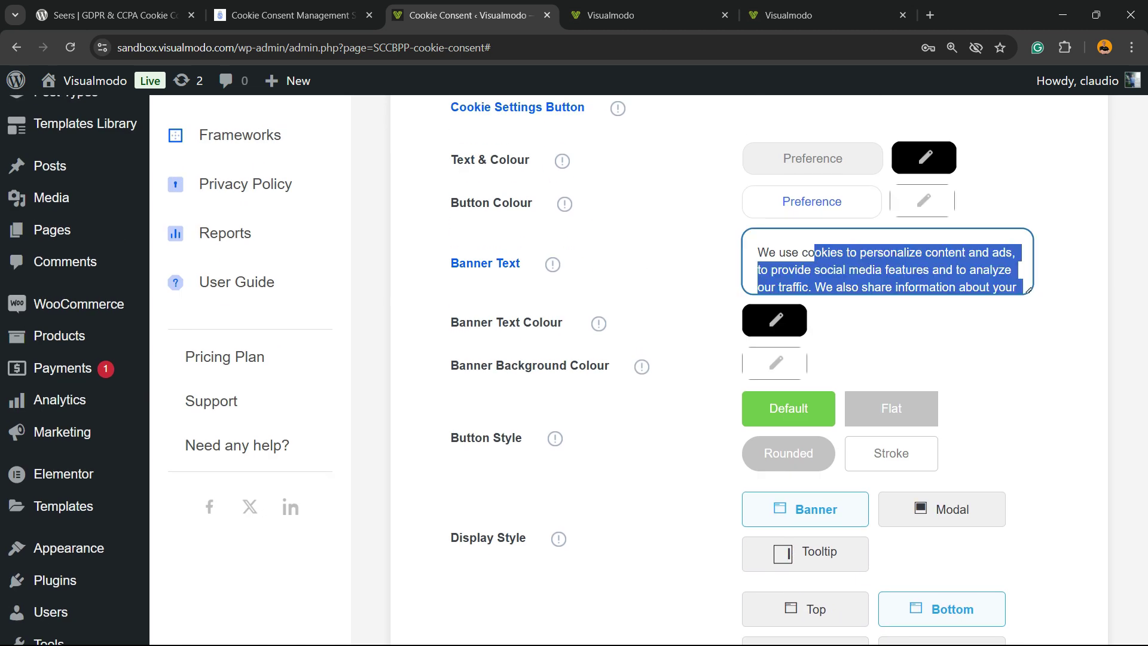
{"action": "left_click", "coordinate": [779, 252]}
{"action": "left_click_drag", "start_coordinate": [758, 252], "coordinate": [1022, 289]}
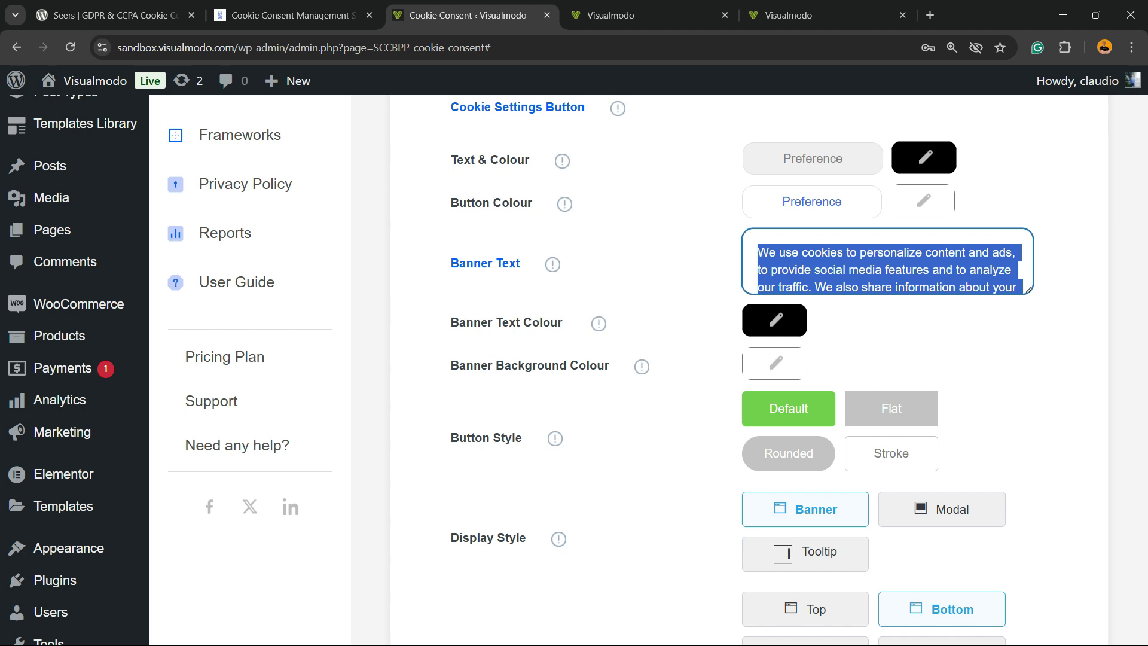
- Try the Flat, Rounded and Stroke button styles and return the Button Style to Default
{"action": "left_click", "coordinate": [891, 409]}
{"action": "left_click", "coordinate": [788, 453]}
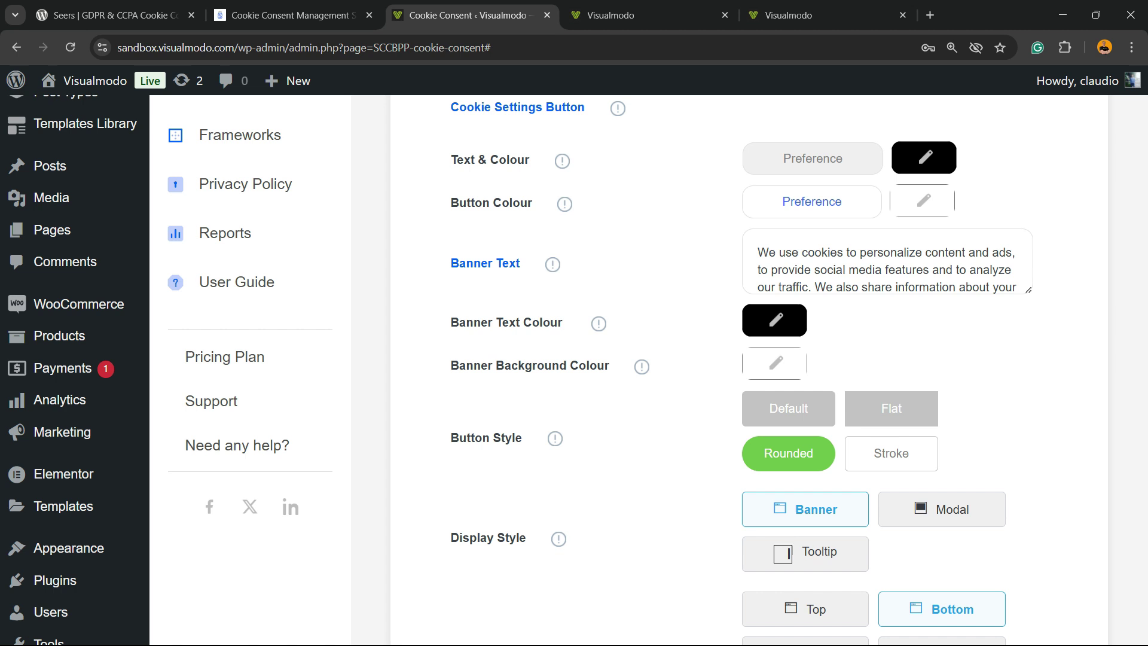
{"action": "left_click", "coordinate": [891, 453]}
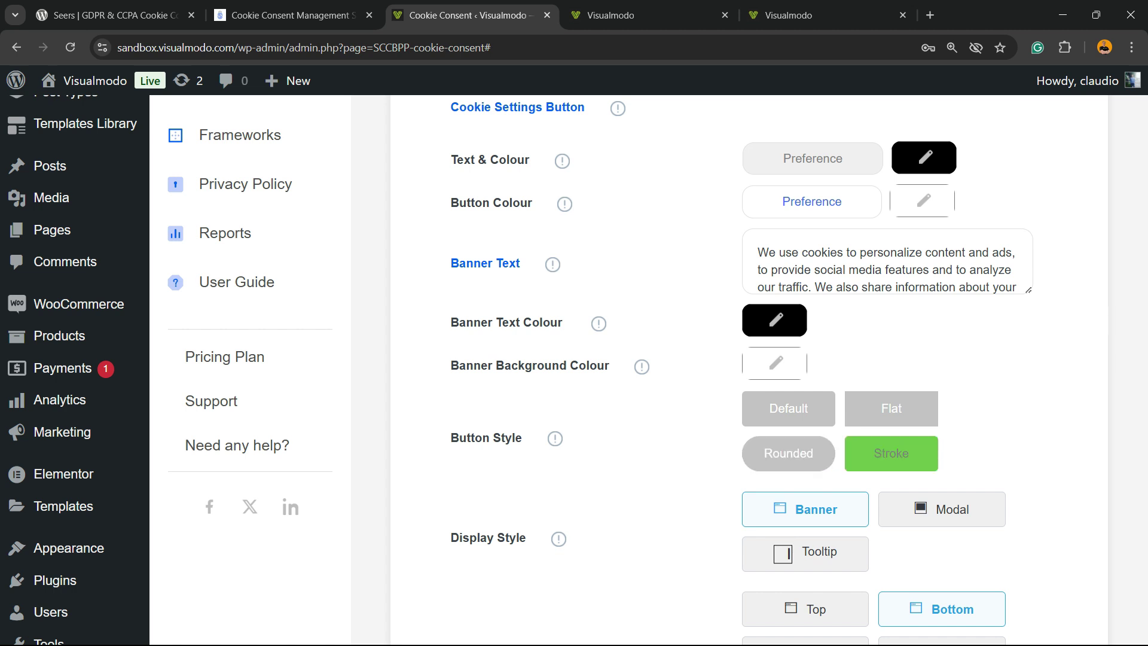
{"action": "left_click", "coordinate": [788, 408]}
- Examine the Display Style, Position, Cookie Preferences Logo, Choose Font & Size and Powered by Seers options
{"action": "scroll", "coordinate": [748, 371], "scroll_direction": "down", "scroll_amount": 3}
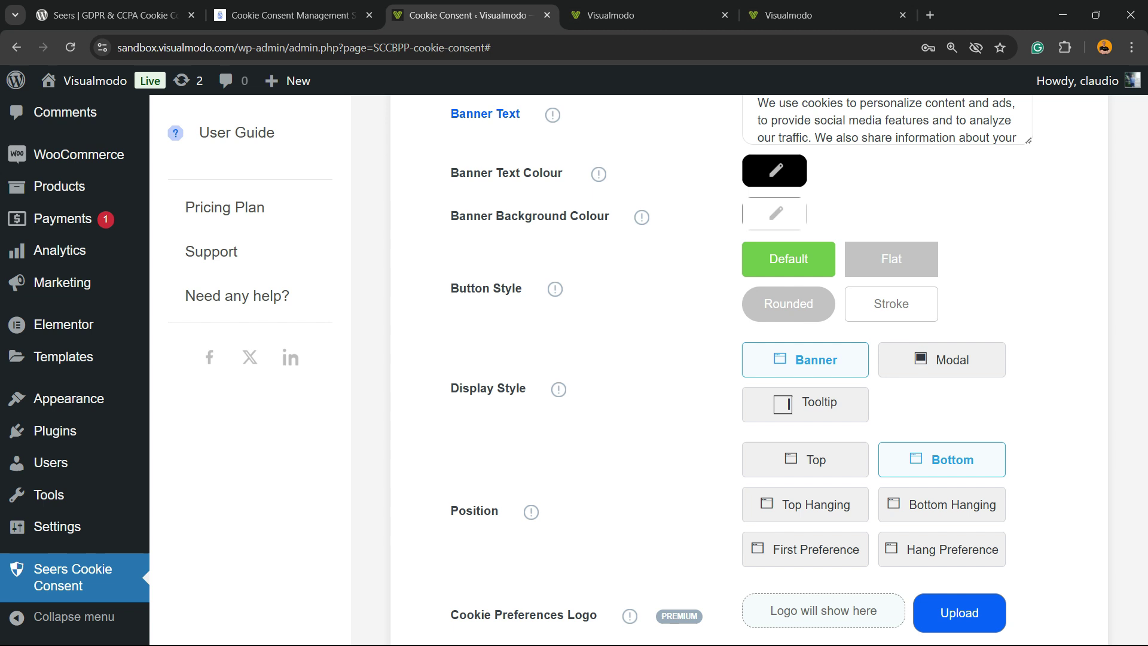
{"action": "scroll", "coordinate": [747, 371], "scroll_direction": "down", "scroll_amount": 3}
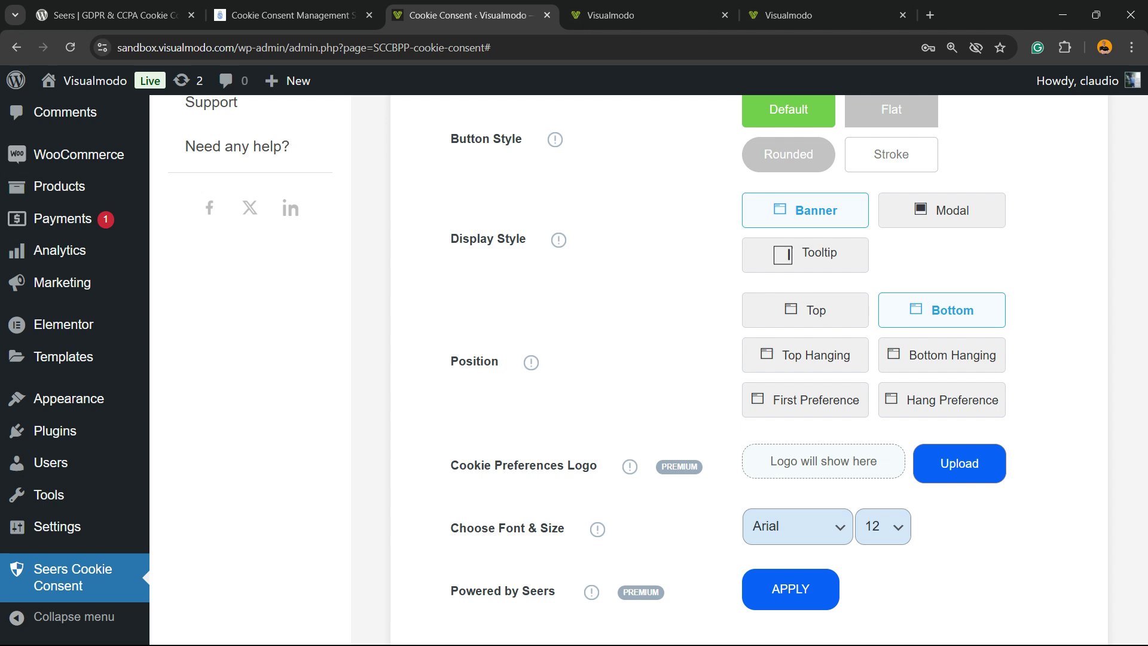
{"action": "scroll", "coordinate": [601, 364], "scroll_direction": "down", "scroll_amount": 3}
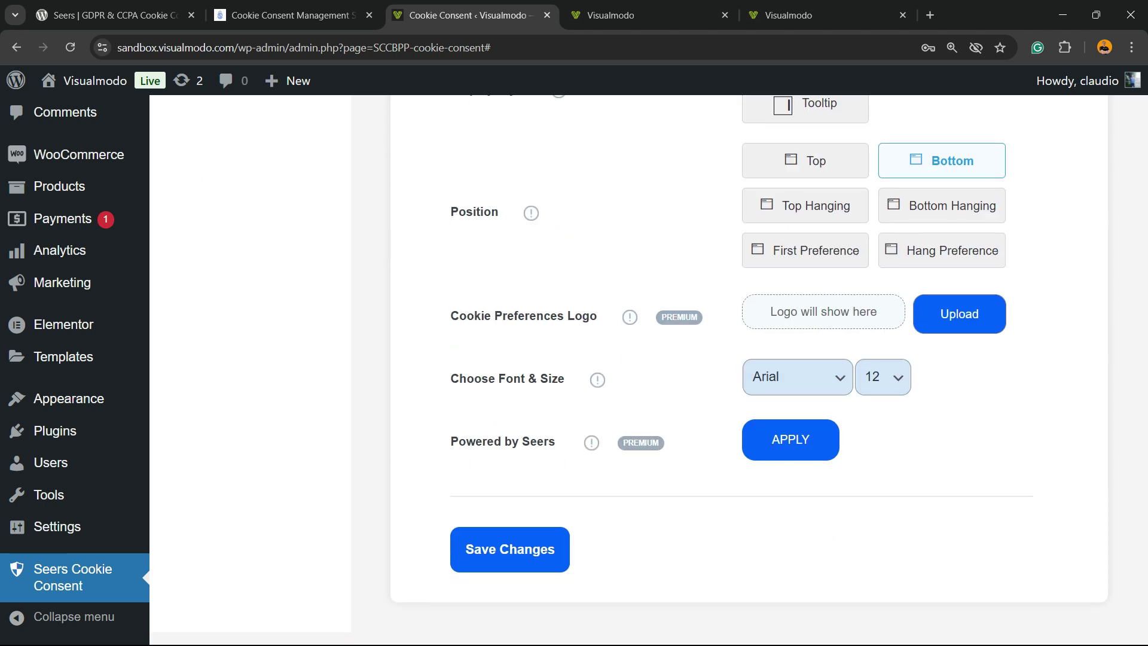
{"action": "mouse_move", "coordinate": [630, 317]}
{"action": "triple_click", "coordinate": [523, 315]}
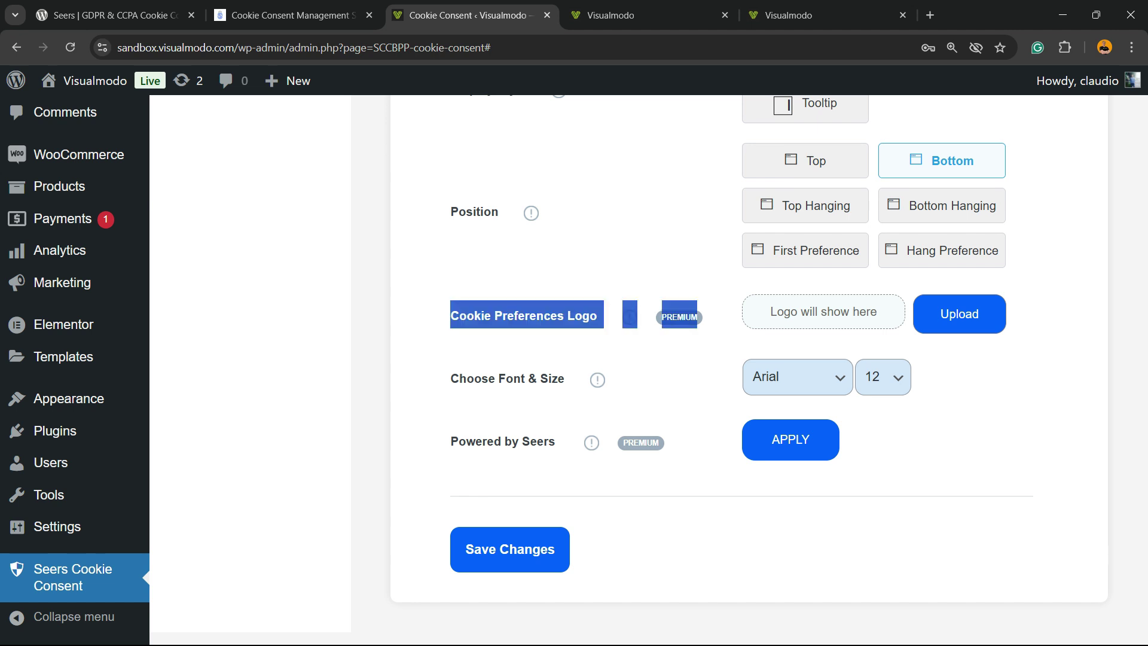
{"action": "left_click", "coordinate": [524, 316]}
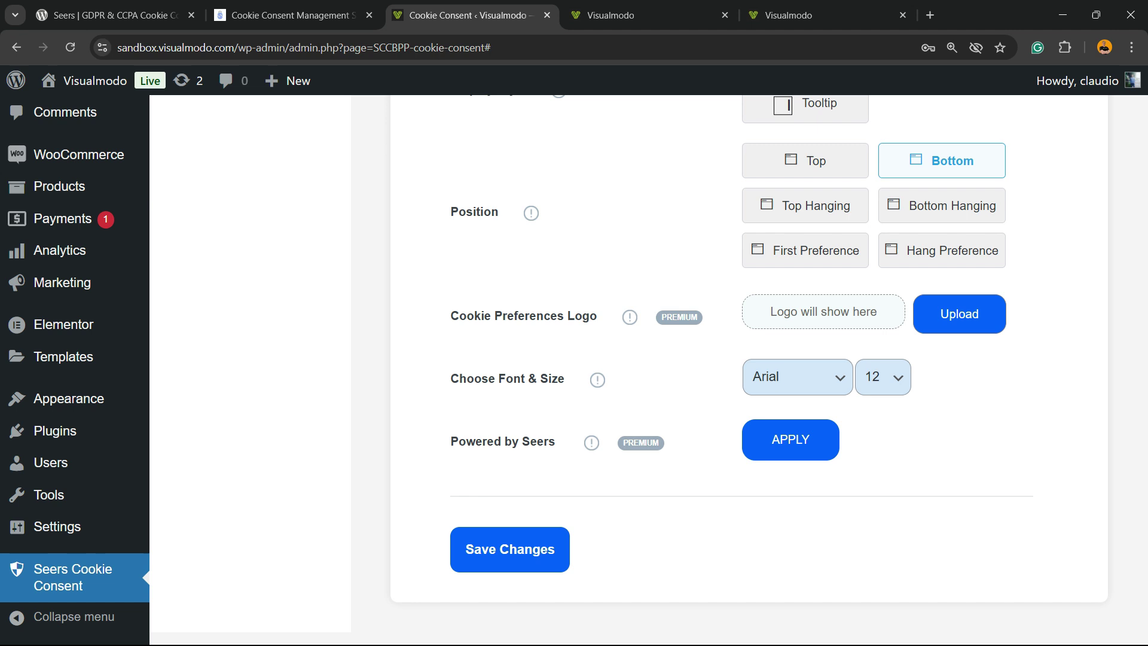
{"action": "mouse_move", "coordinate": [592, 443]}
- Open Tracking Manager, view its Get Premium notice and dismiss it
{"action": "scroll", "coordinate": [748, 359], "scroll_direction": "up", "scroll_amount": 15}
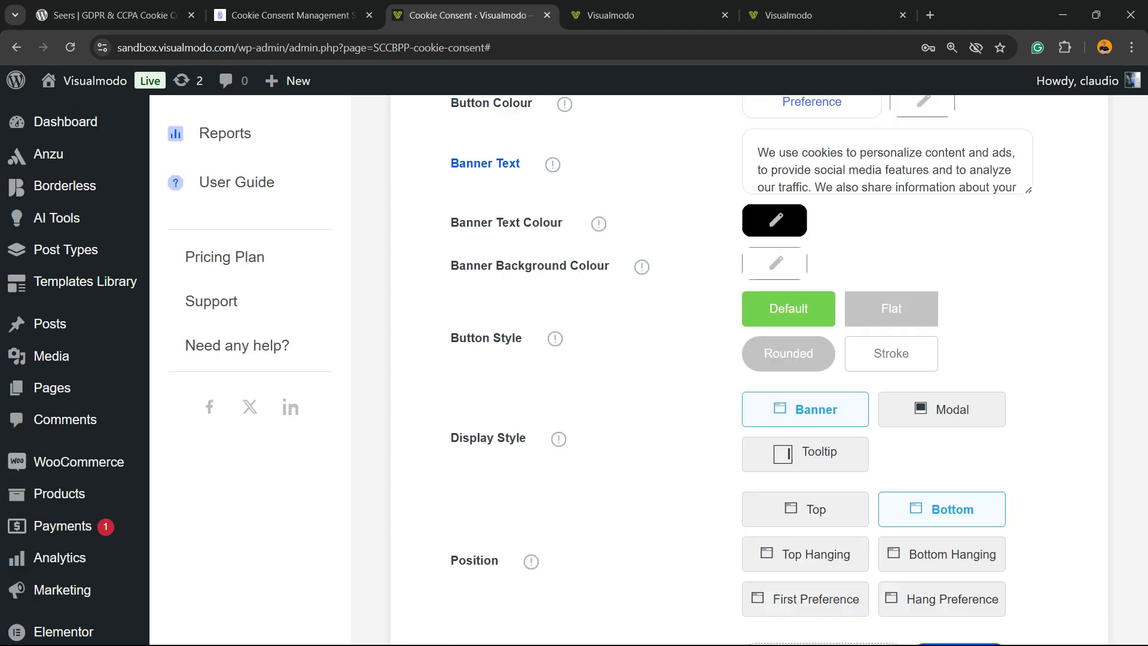
{"action": "scroll", "coordinate": [649, 370], "scroll_direction": "down", "scroll_amount": 3}
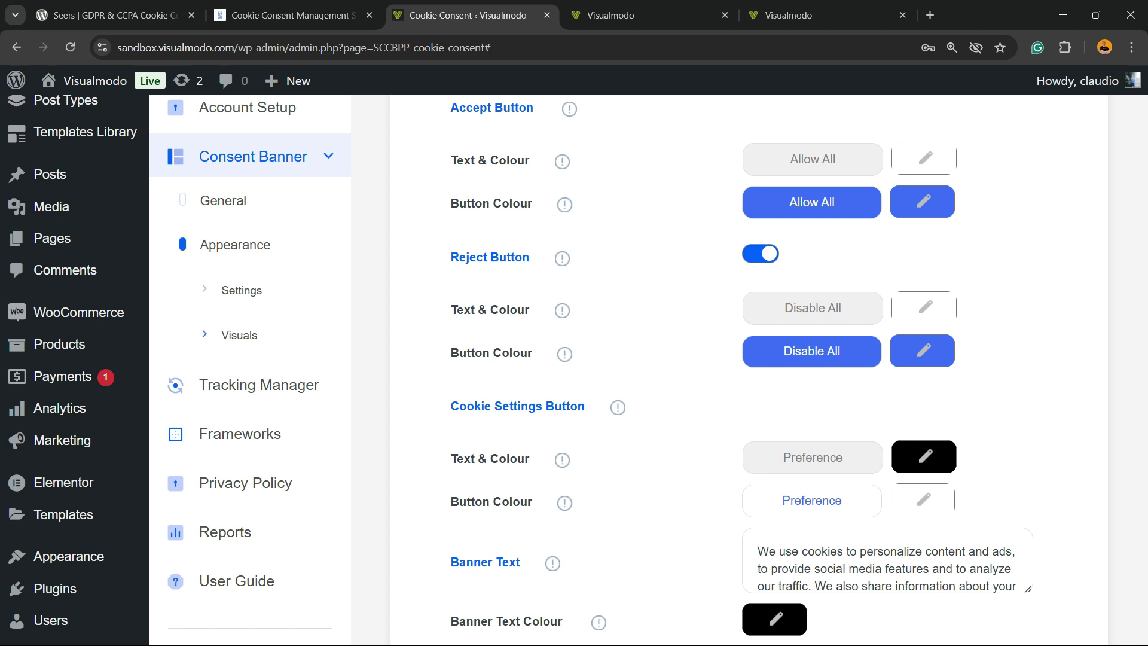
{"action": "left_click", "coordinate": [258, 384]}
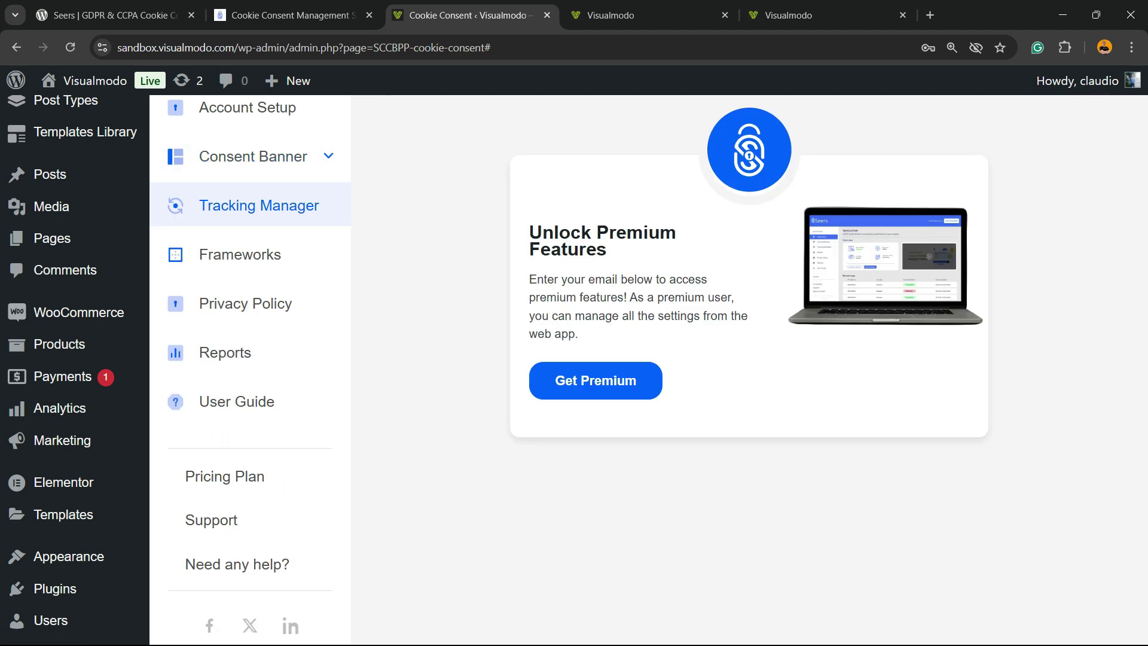
{"action": "right_click", "coordinate": [587, 382]}
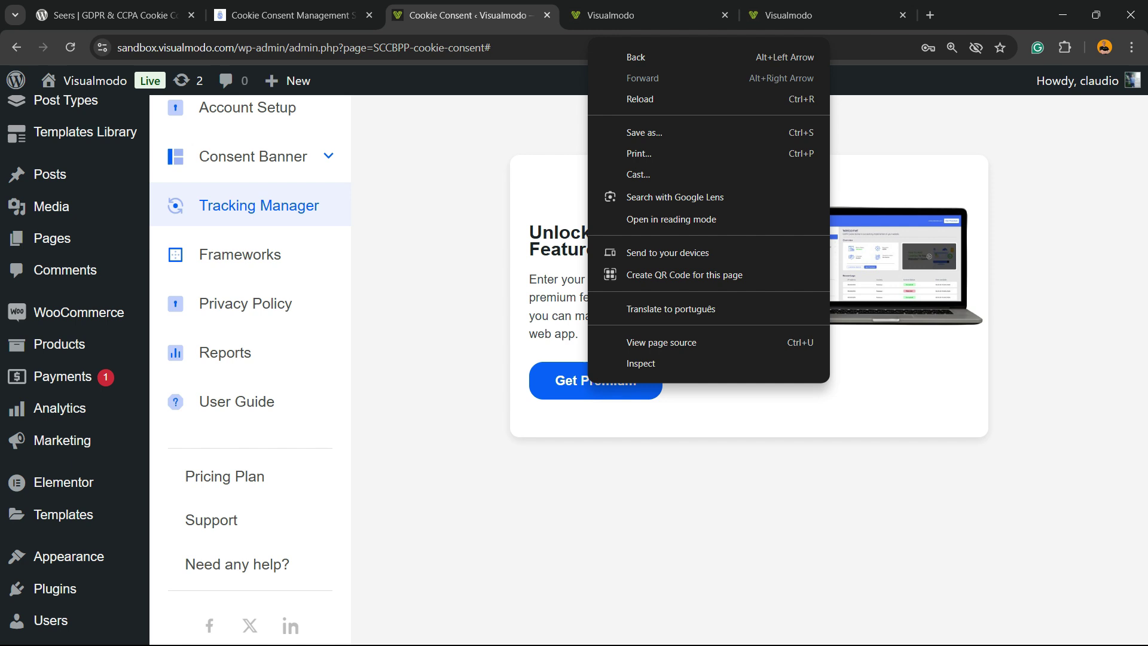
{"action": "left_click", "coordinate": [568, 380]}
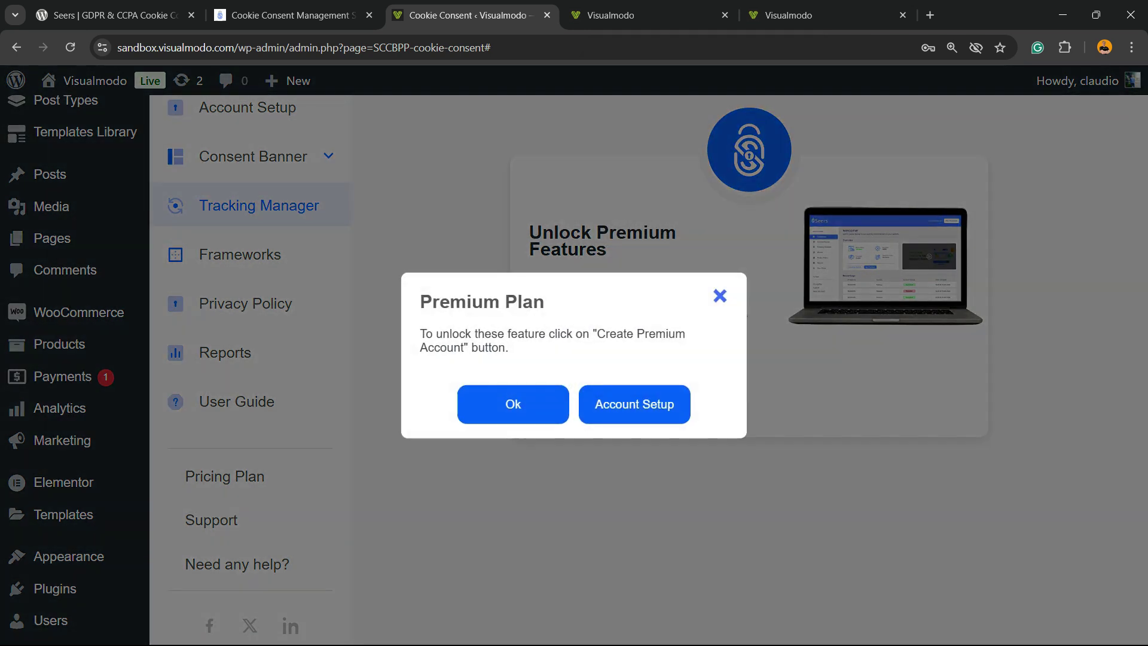
{"action": "left_click", "coordinate": [513, 404]}
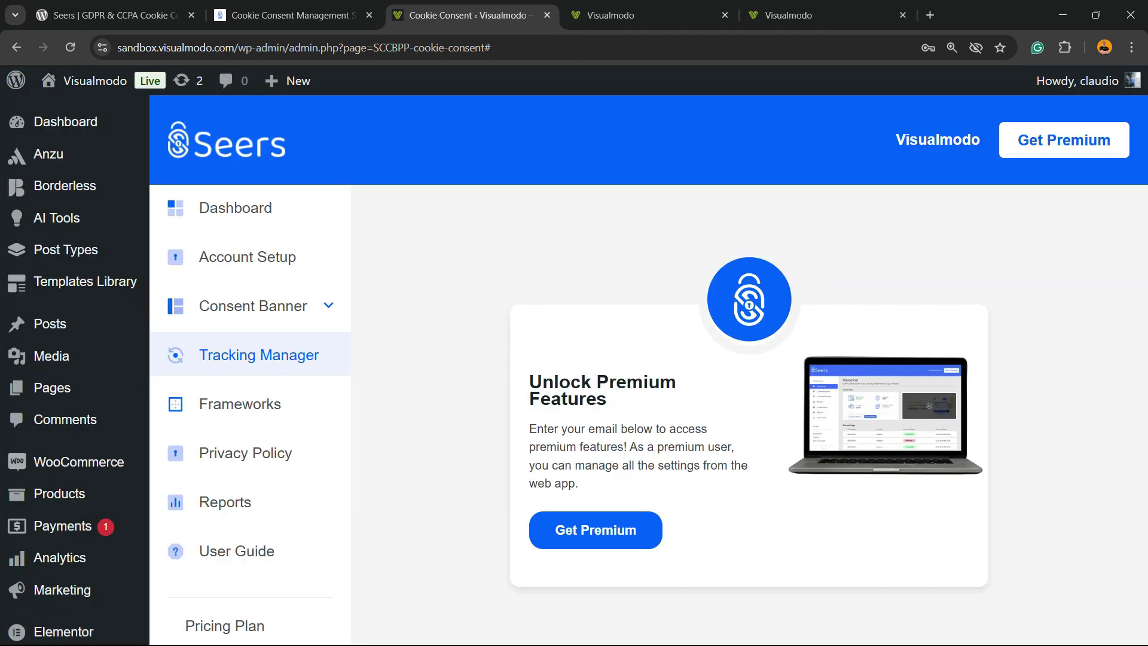
- Go from the Tracking Manager's Premium Plan notice to Account Setup and review the account details and important note
{"action": "scroll", "coordinate": [574, 383], "scroll_direction": "down", "scroll_amount": 3}
{"action": "left_click", "coordinate": [580, 378]}
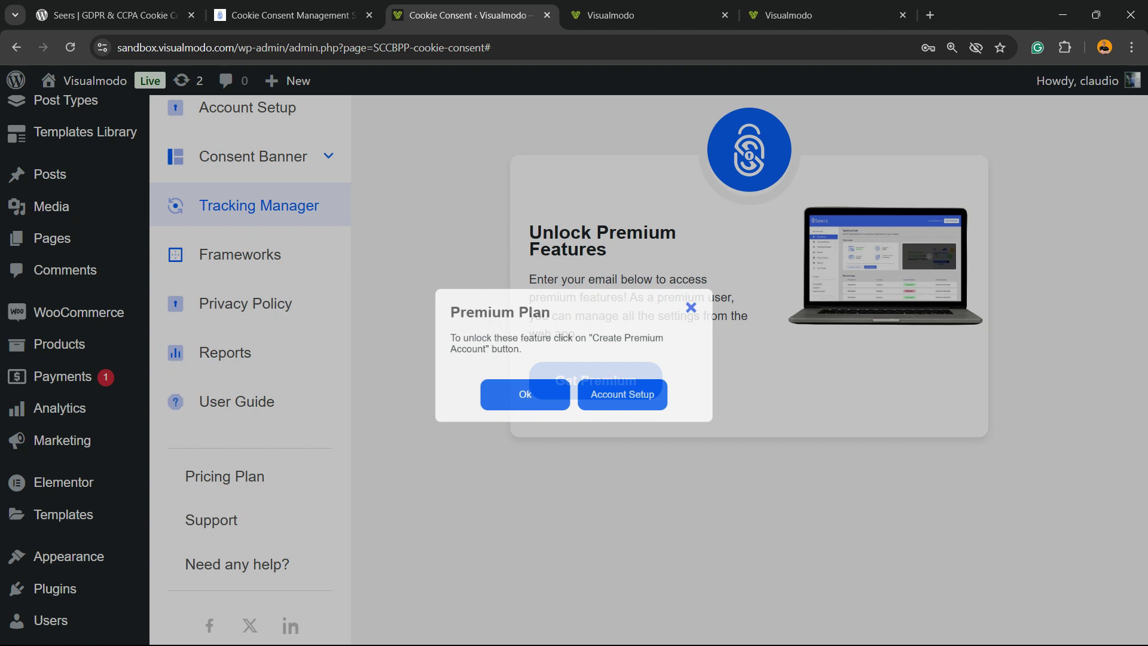
{"action": "left_click", "coordinate": [633, 403]}
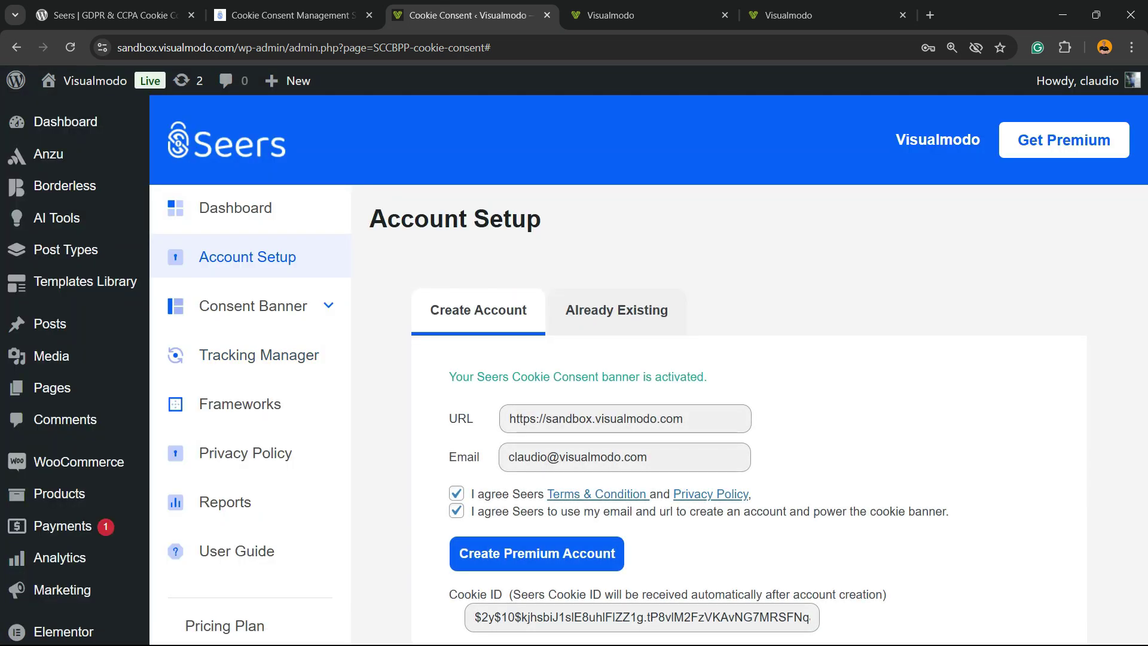
{"action": "scroll", "coordinate": [649, 371], "scroll_direction": "down", "scroll_amount": 4}
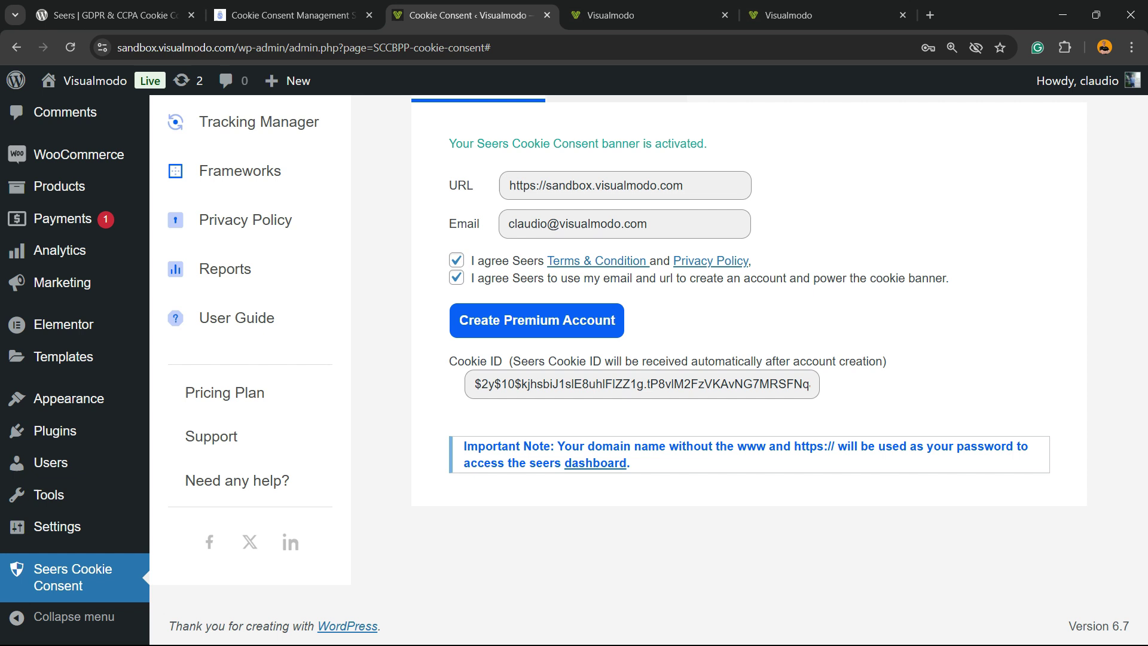
{"action": "scroll", "coordinate": [649, 370], "scroll_direction": "up", "scroll_amount": 4}
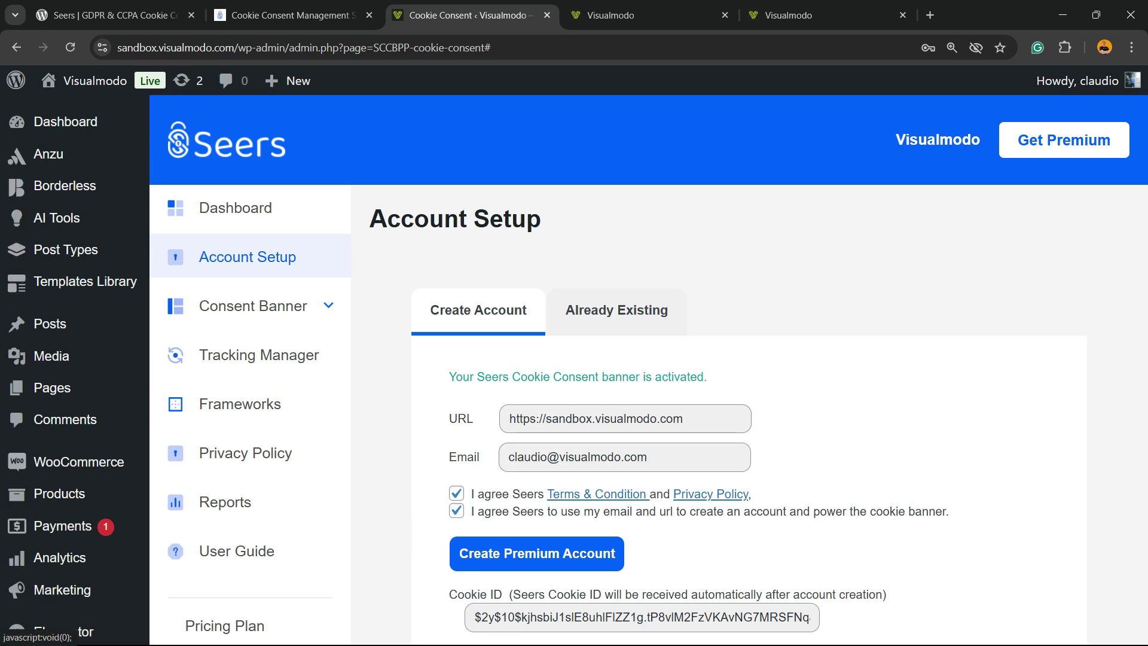
- Switch to the Seers website and open its WordPress cookie consent product page
{"action": "left_click", "coordinate": [259, 354]}
{"action": "left_click", "coordinate": [294, 15]}
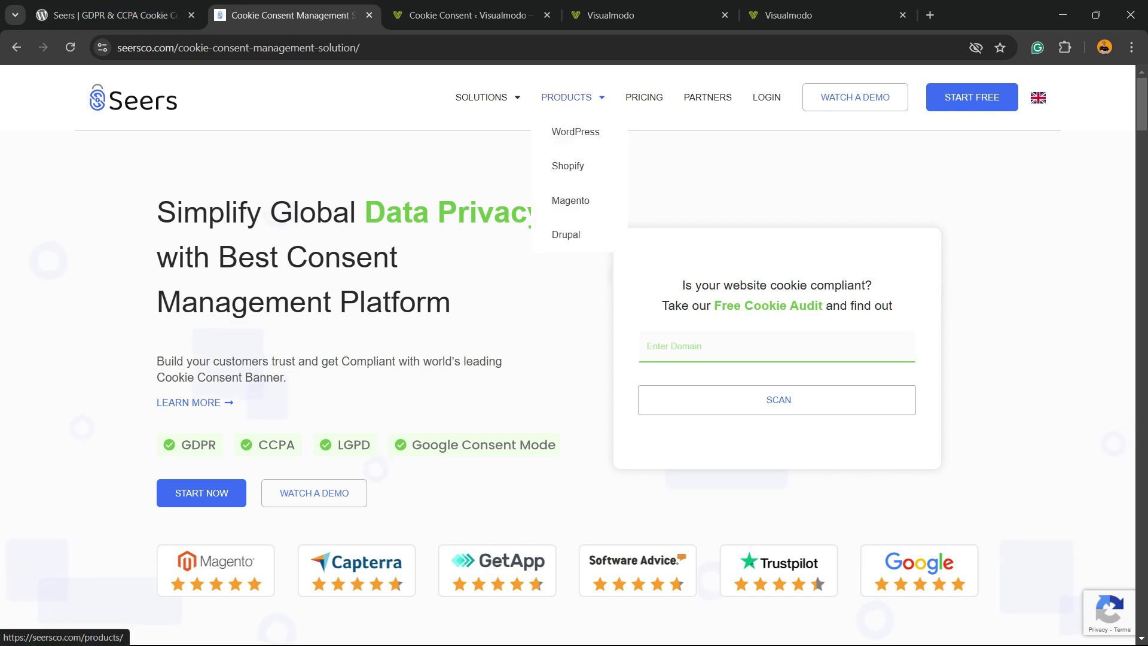
{"action": "mouse_move", "coordinate": [567, 97]}
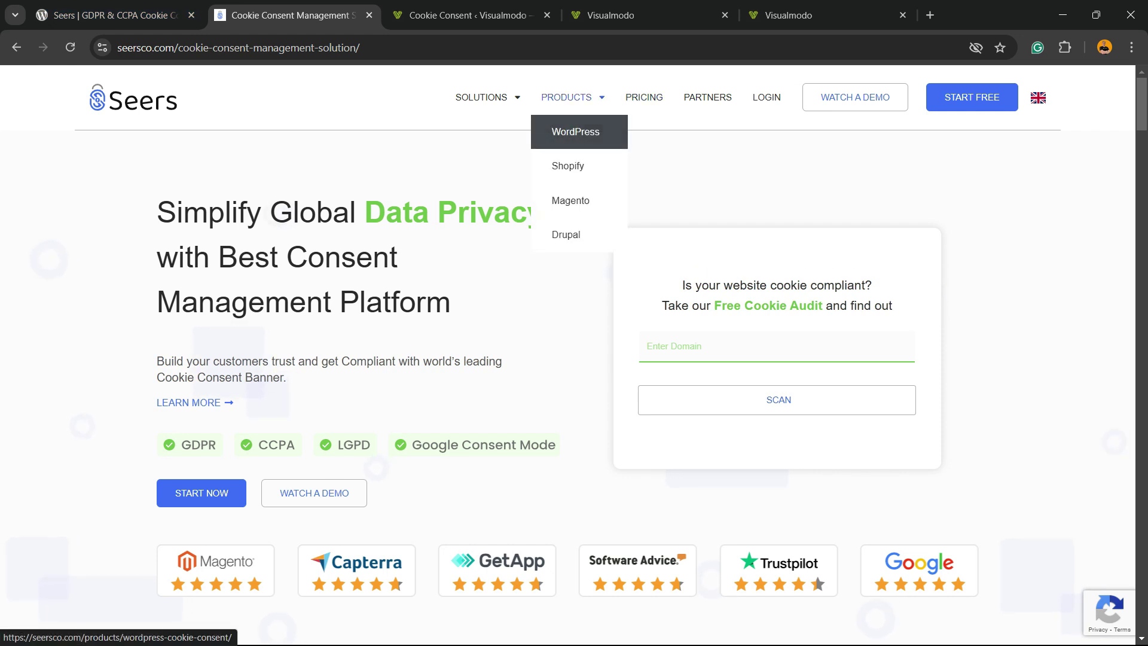
{"action": "left_click", "coordinate": [562, 127]}
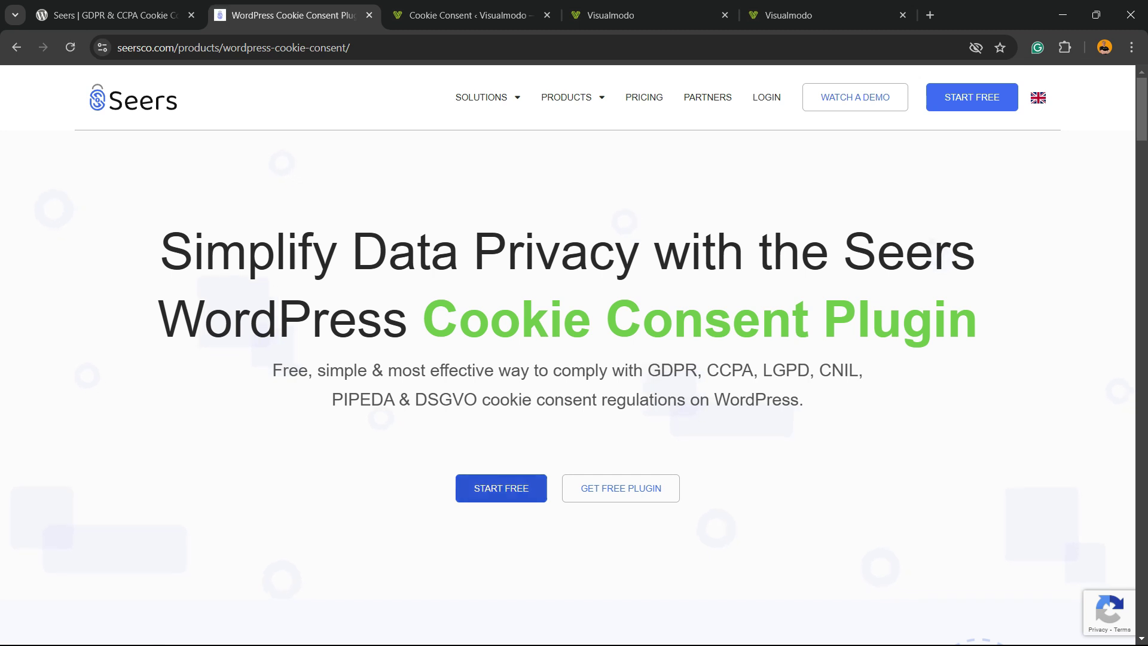
- Review the WordPress plugin page from its benefits and featured policies through to the premium features list
{"action": "scroll", "coordinate": [574, 359], "scroll_direction": "down", "scroll_amount": 10}
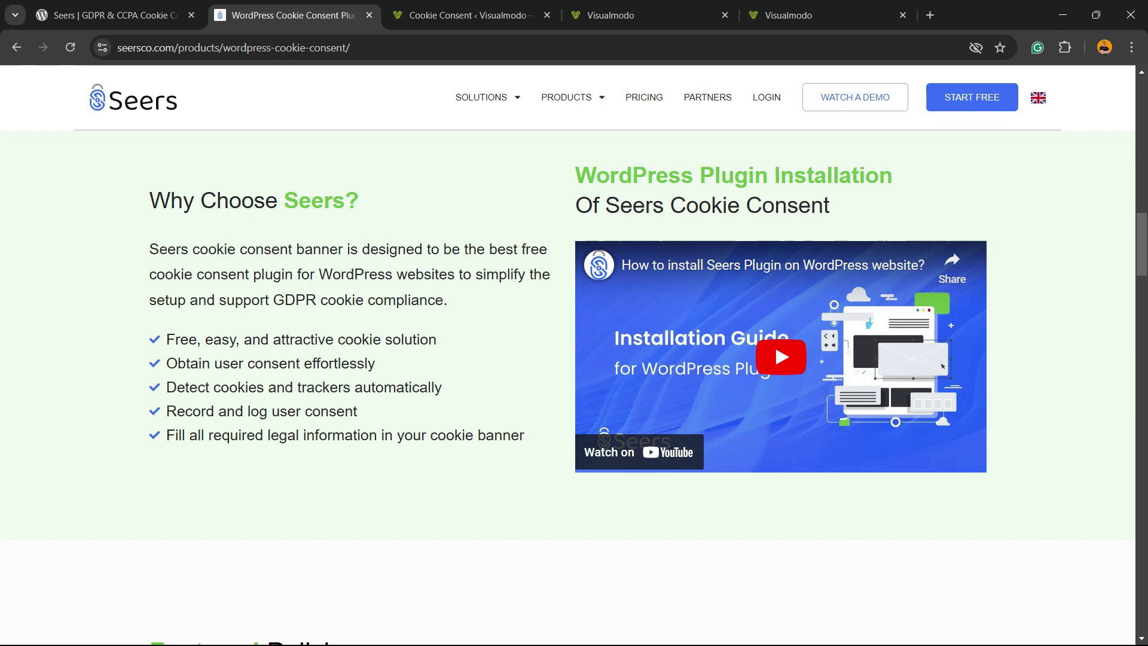
{"action": "scroll", "coordinate": [463, 359], "scroll_direction": "down", "scroll_amount": 7}
{"action": "scroll", "coordinate": [464, 358], "scroll_direction": "up", "scroll_amount": 3}
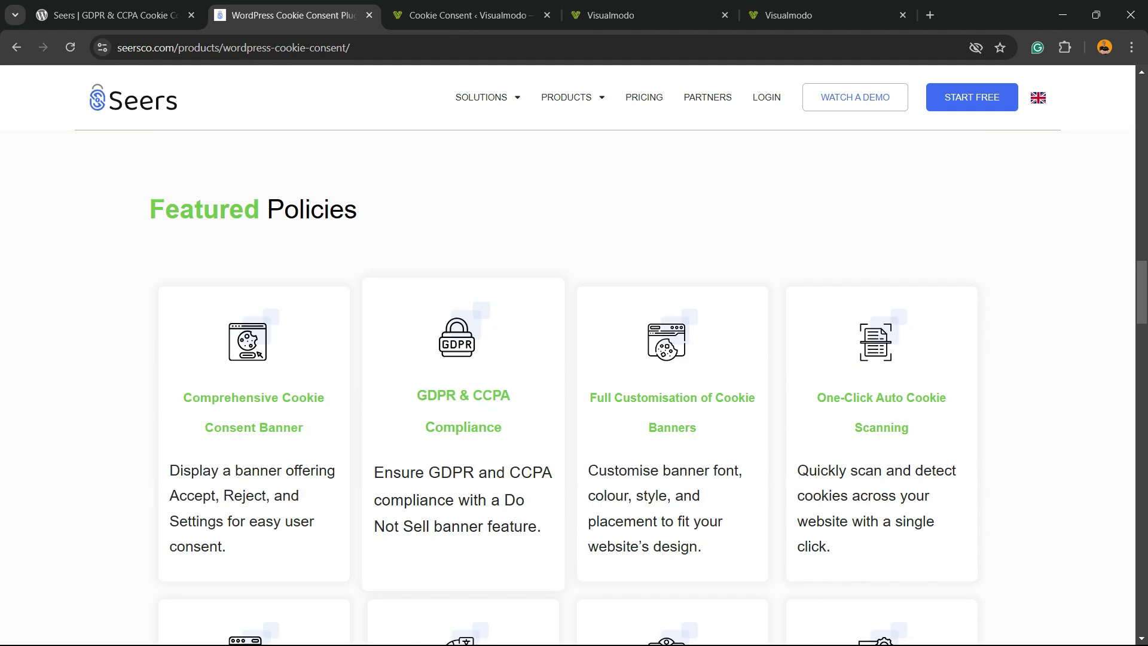
{"action": "scroll", "coordinate": [463, 359], "scroll_direction": "down", "scroll_amount": 20}
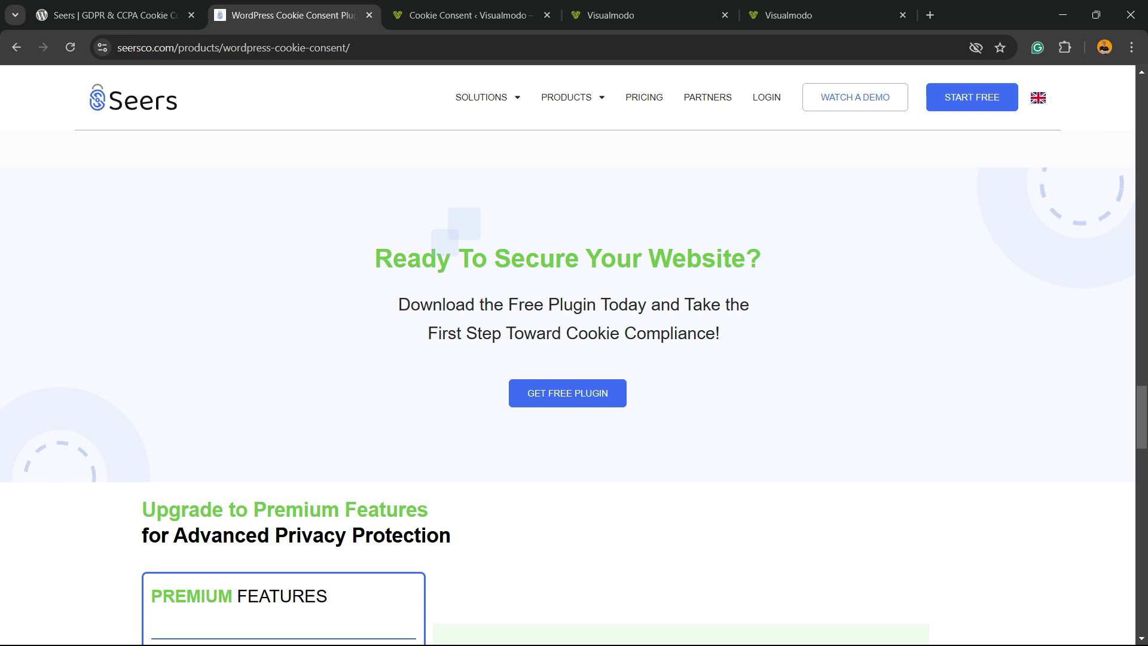
{"action": "scroll", "coordinate": [574, 359], "scroll_direction": "down", "scroll_amount": 3}
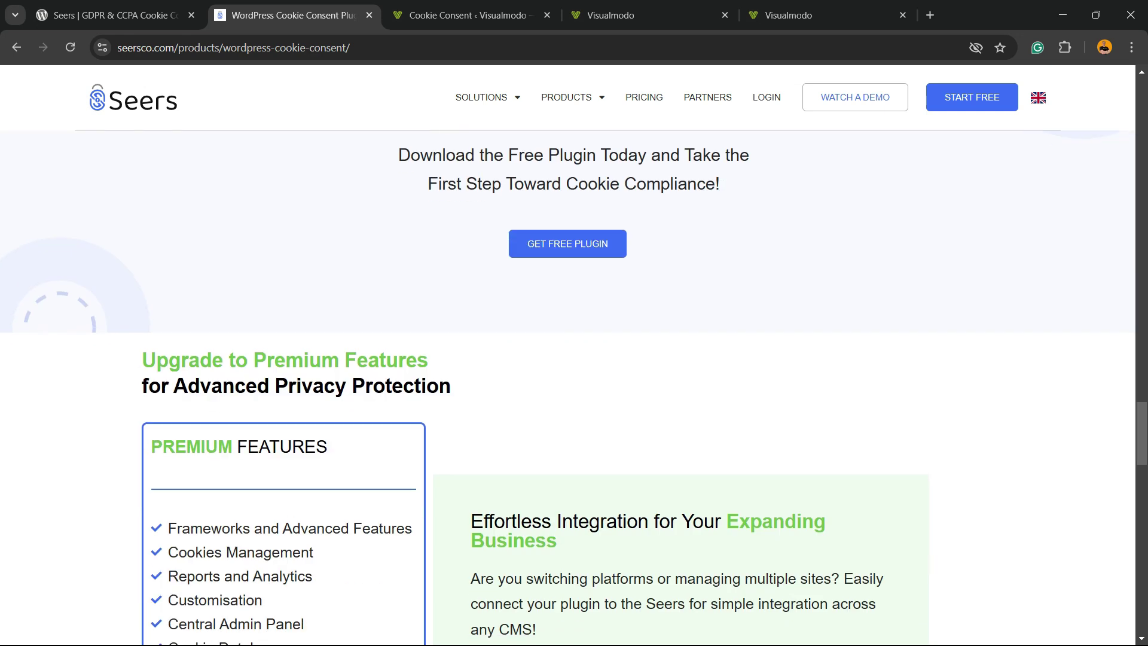
{"action": "scroll", "coordinate": [574, 359], "scroll_direction": "down", "scroll_amount": 3}
{"action": "scroll", "coordinate": [574, 359], "scroll_direction": "down", "scroll_amount": 3}
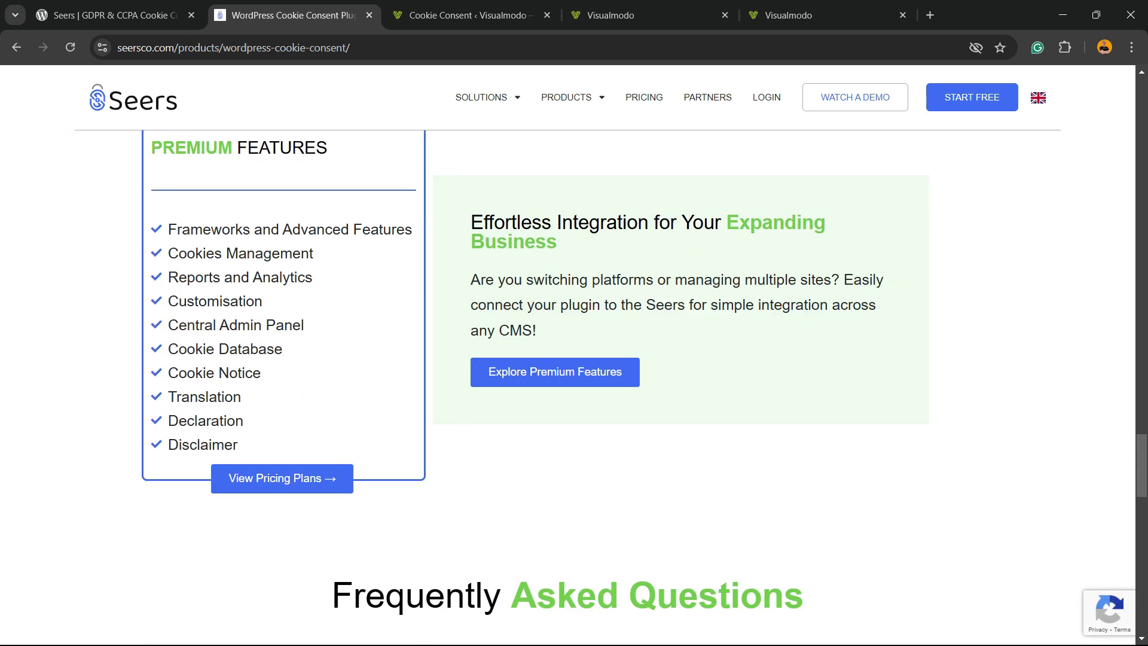
- Open the Seers pricing plans, enlarge the page and compare the Free, Basic, Pro+ and Ultimate plans
{"action": "left_click", "coordinate": [282, 479]}
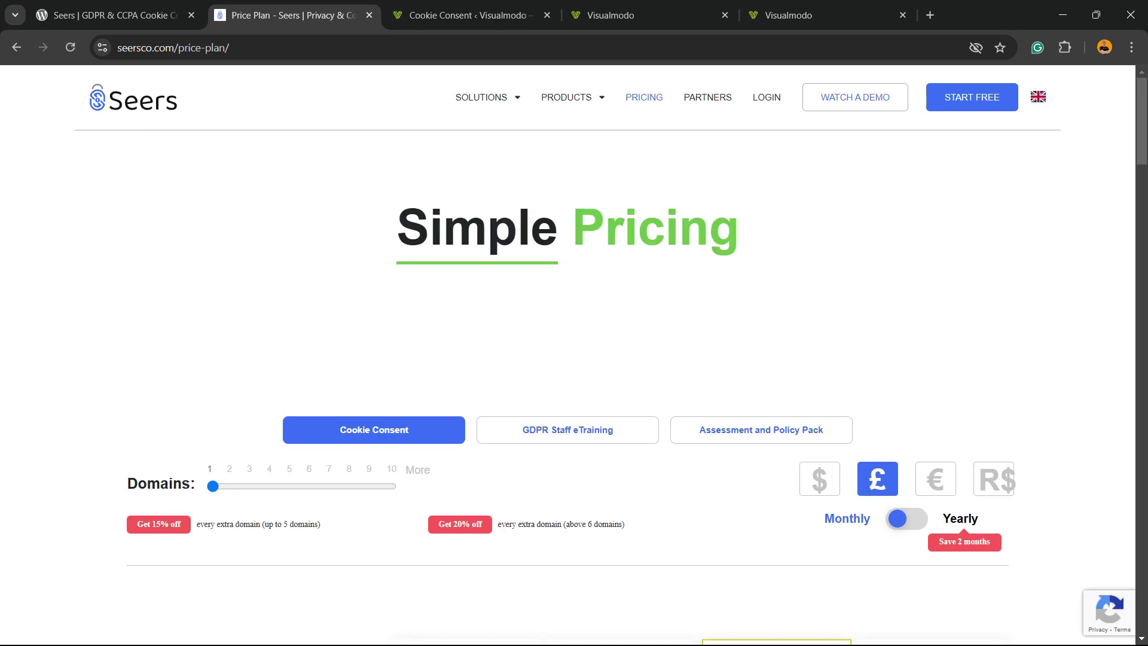
{"action": "scroll", "coordinate": [574, 359], "scroll_direction": "down", "scroll_amount": 3}
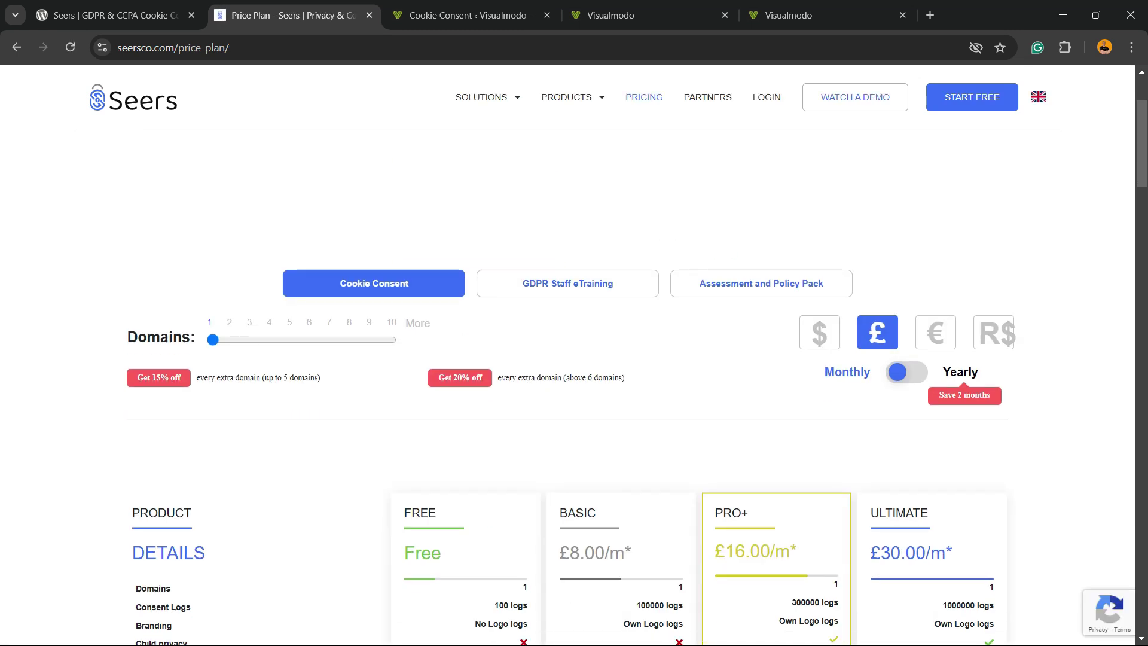
{"action": "key", "text": "ctrl+plus"}
{"action": "key", "text": "ctrl+plus"}
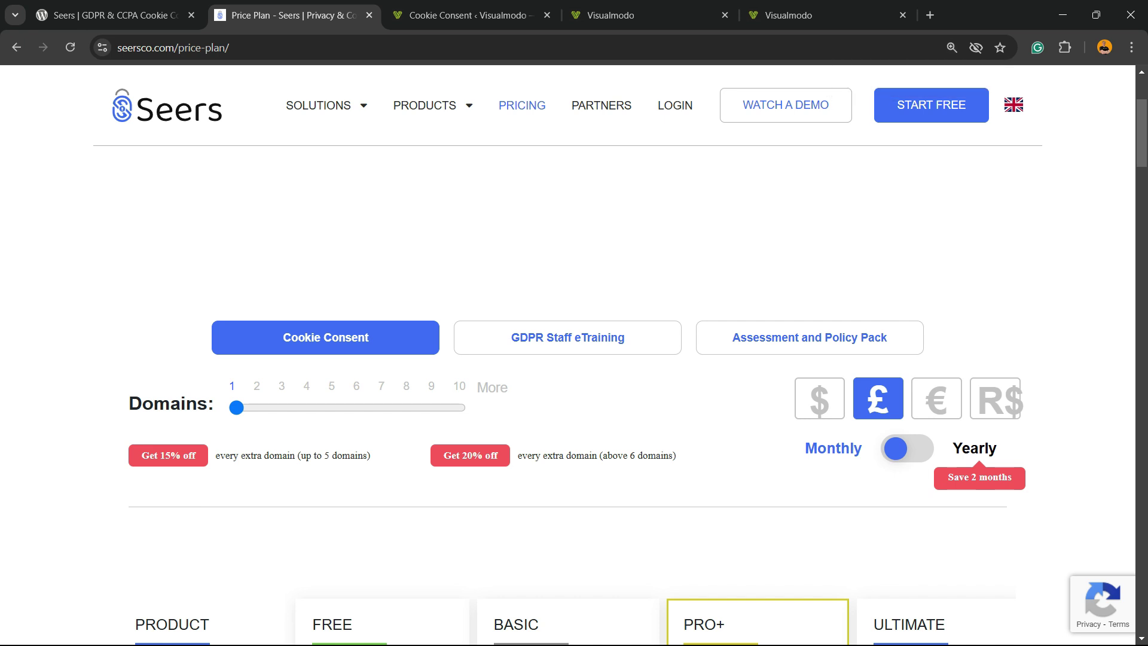
{"action": "scroll", "coordinate": [574, 359], "scroll_direction": "down", "scroll_amount": 6}
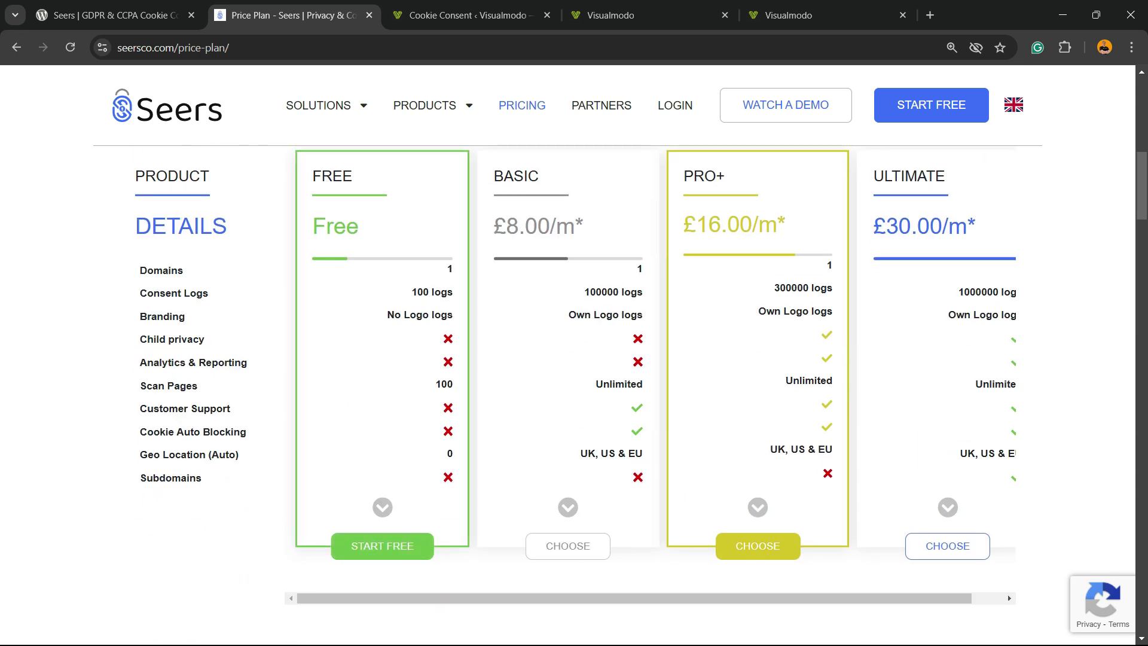
{"action": "scroll", "coordinate": [574, 359], "scroll_direction": "up", "scroll_amount": 2}
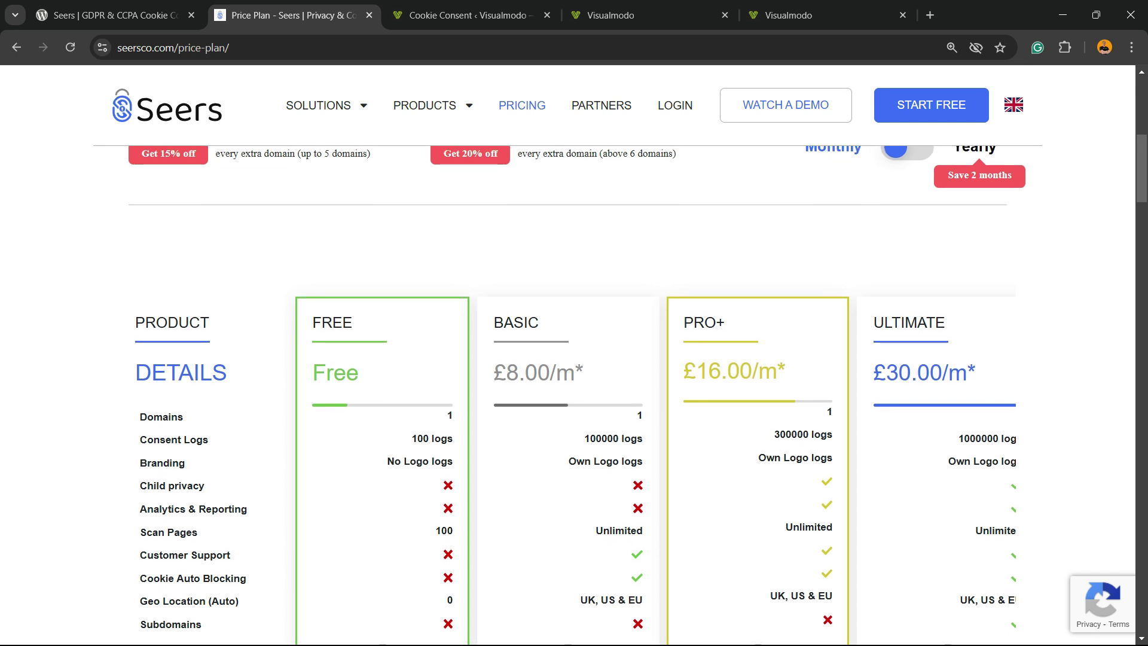
{"action": "scroll", "coordinate": [574, 359], "scroll_direction": "down", "scroll_amount": 2}
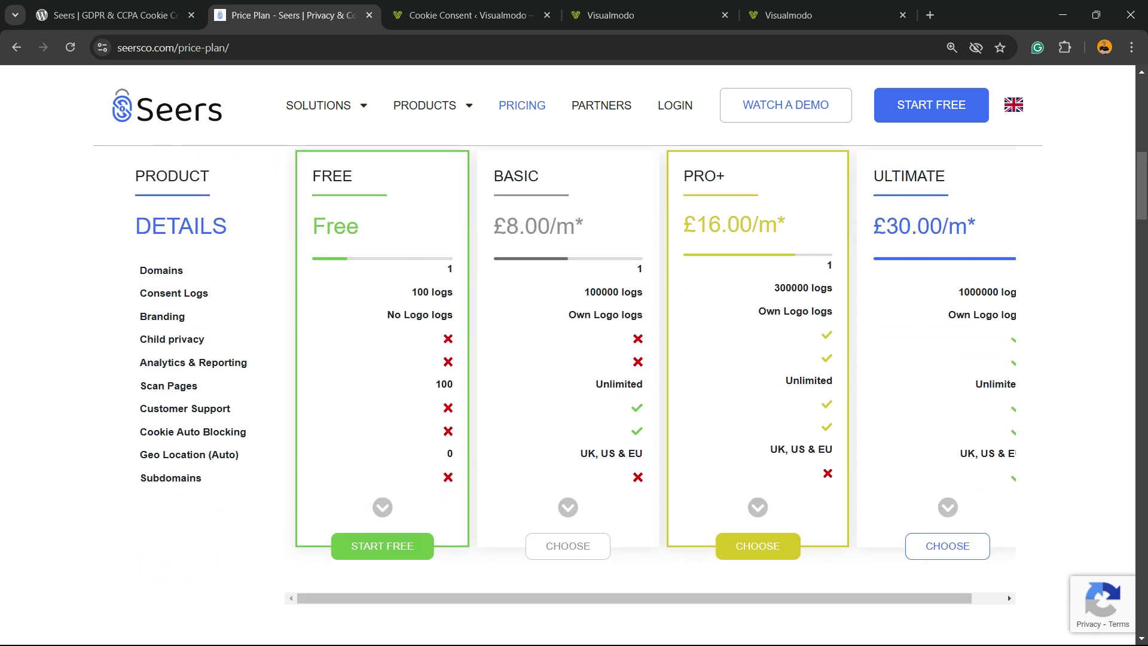
{"action": "scroll", "coordinate": [568, 359], "scroll_direction": "up", "scroll_amount": 2}
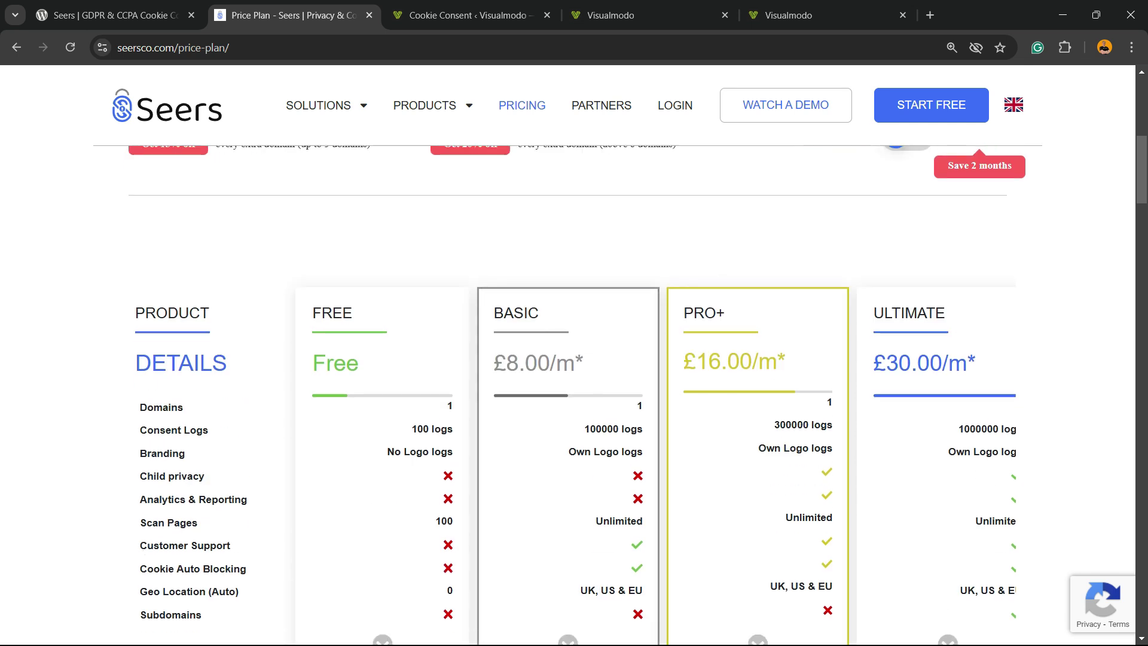
{"action": "scroll", "coordinate": [574, 359], "scroll_direction": "down", "scroll_amount": 2}
- Switch the pricing currency to US dollars and review the prices of the cookie consent plans
{"action": "scroll", "coordinate": [569, 359], "scroll_direction": "up", "scroll_amount": 5}
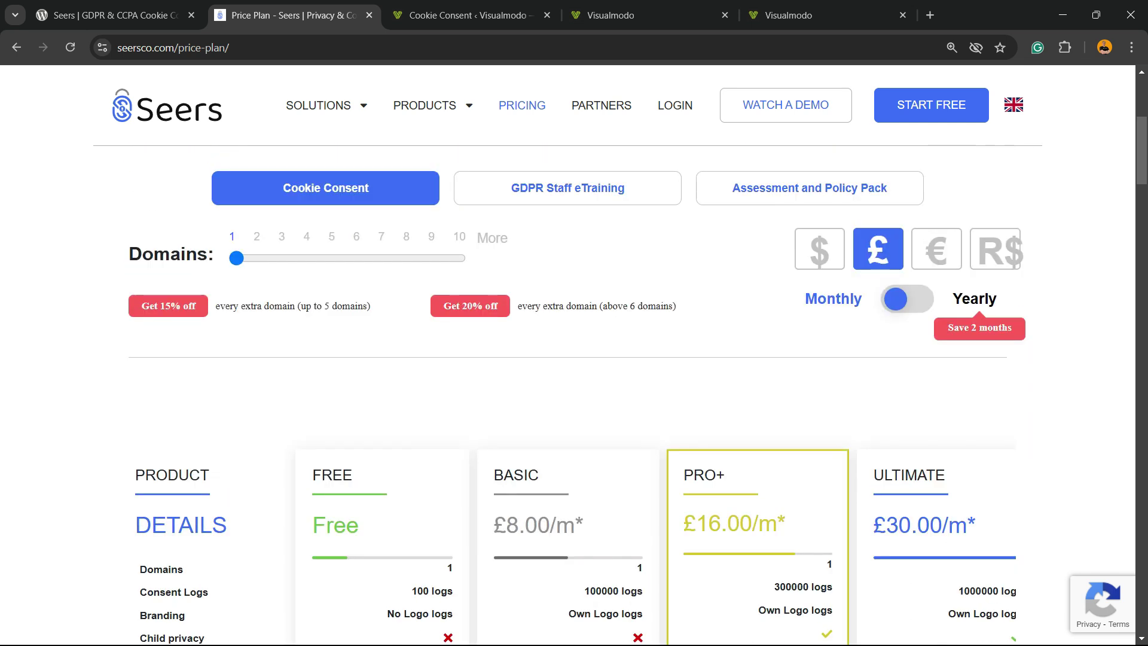
{"action": "left_click", "coordinate": [819, 249]}
{"action": "scroll", "coordinate": [568, 359], "scroll_direction": "down", "scroll_amount": 2}
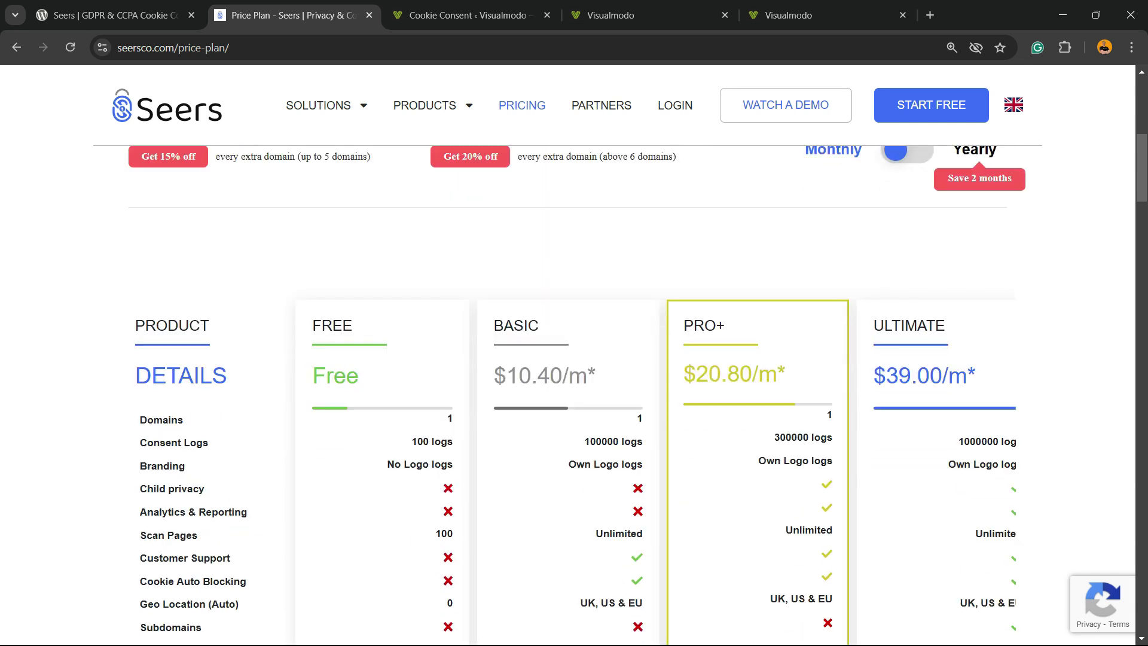
{"action": "scroll", "coordinate": [574, 359], "scroll_direction": "down", "scroll_amount": 5}
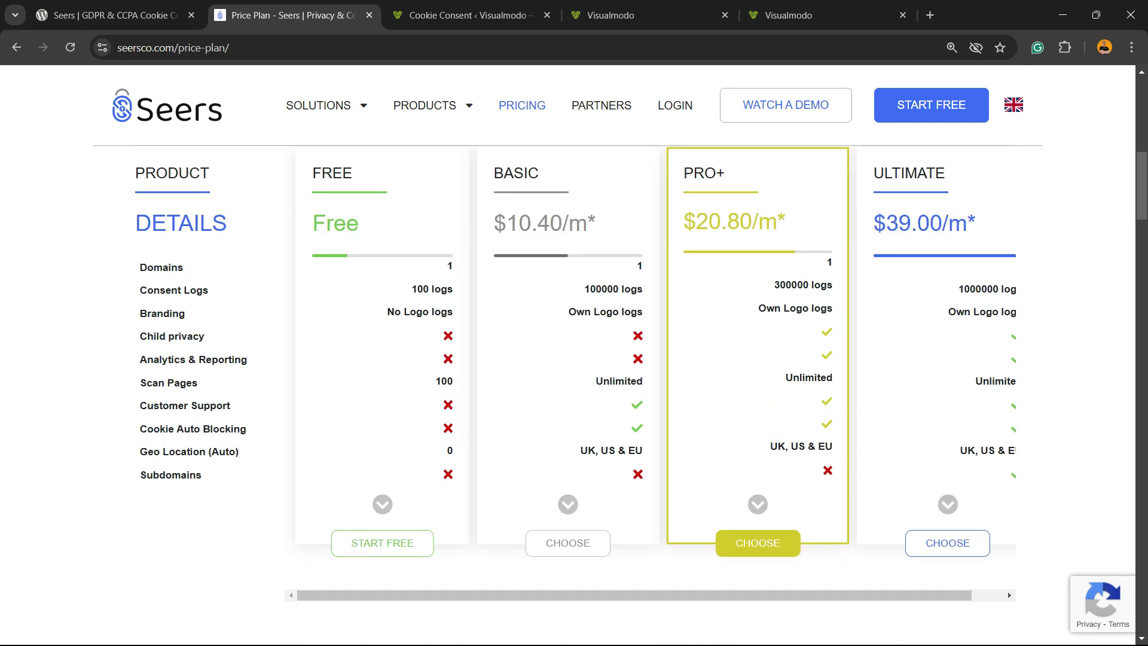
{"action": "scroll", "coordinate": [575, 359], "scroll_direction": "up", "scroll_amount": 3}
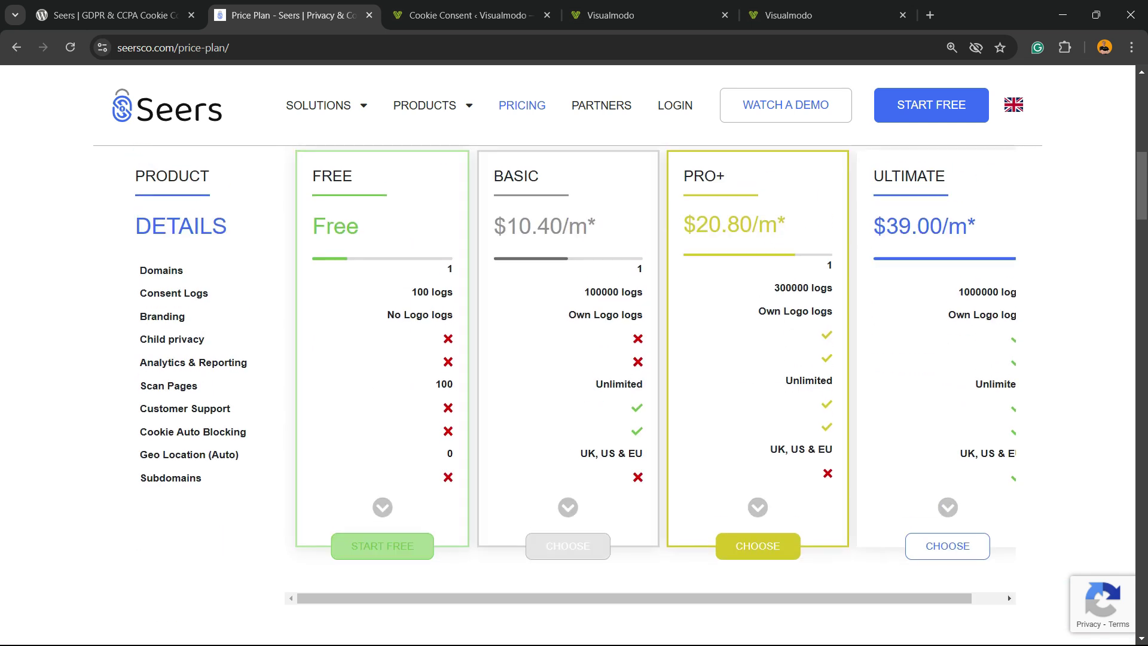
- Highlight the Customer Support and Cookie Auto Blocking rows in the plan comparison
{"action": "left_click_drag", "start_coordinate": [139, 409], "coordinate": [231, 409]}
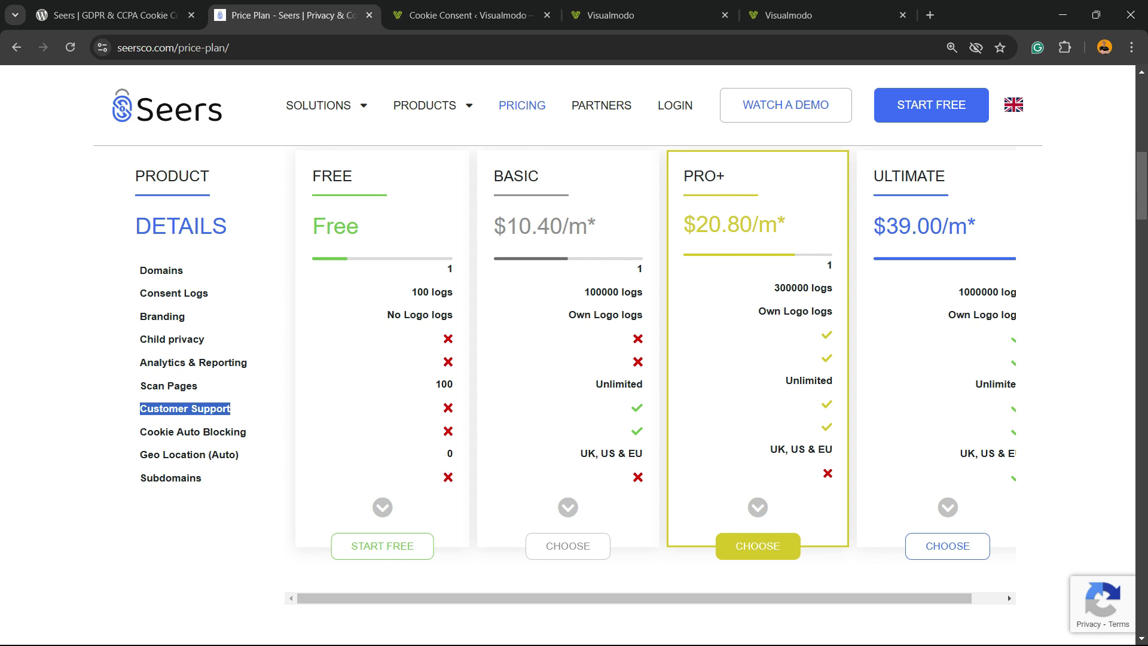
{"action": "triple_click", "coordinate": [189, 432]}
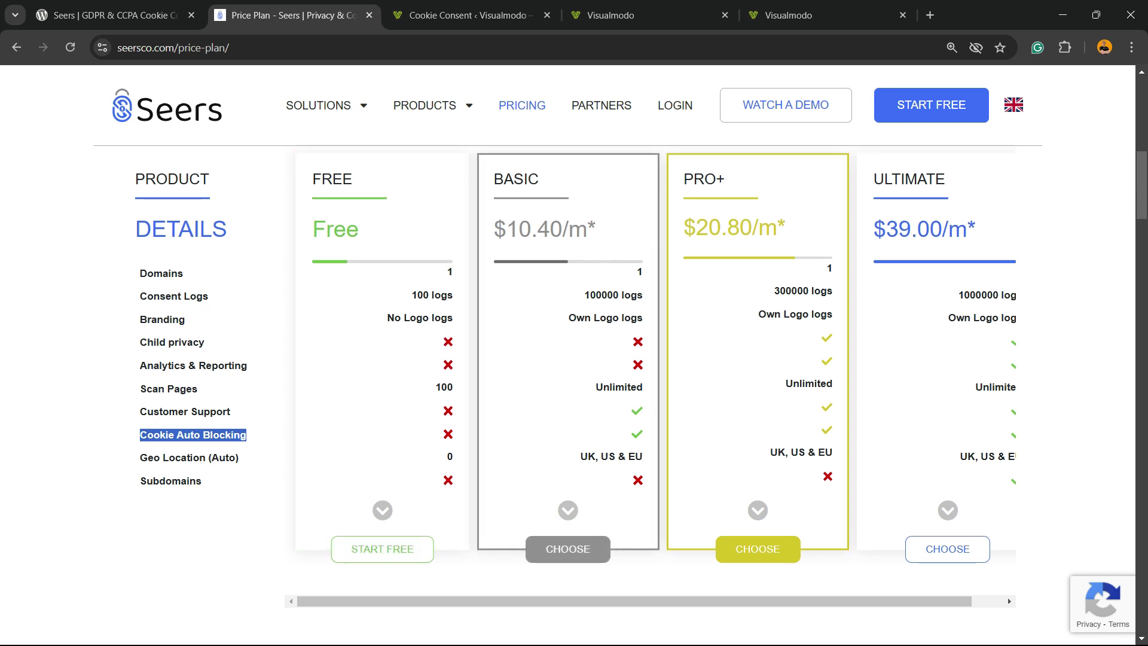
{"action": "scroll", "coordinate": [568, 359], "scroll_direction": "up", "scroll_amount": 3}
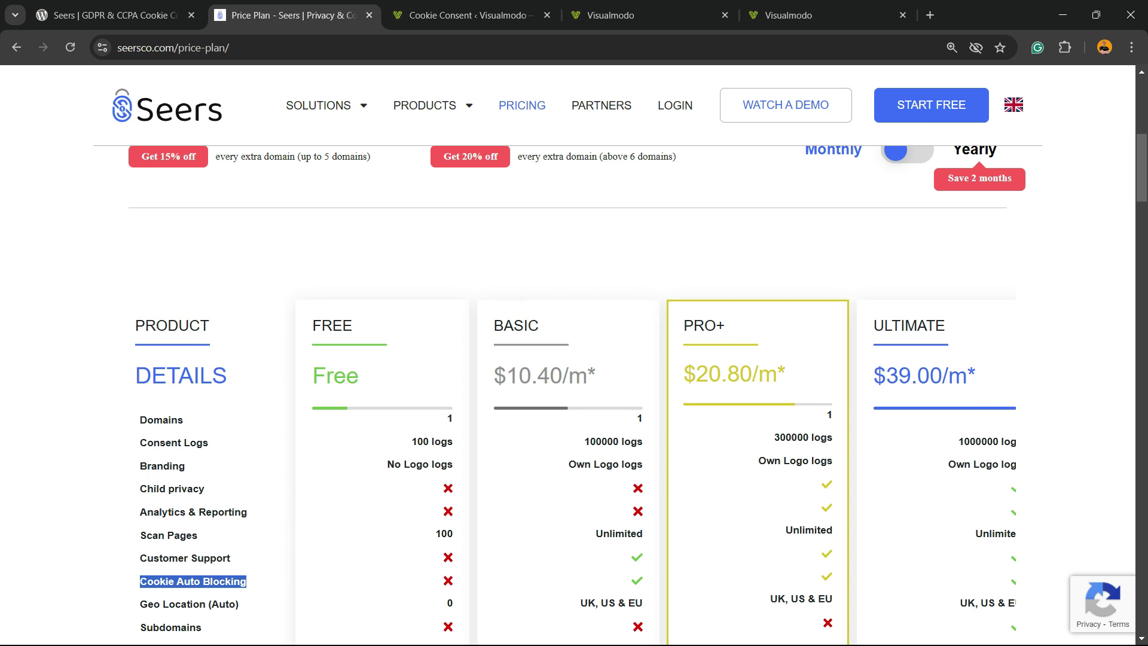
- Expand the full feature list of the plans and examine the additional rows down to Do Not Sell Banner
{"action": "scroll", "coordinate": [568, 419], "scroll_direction": "down", "scroll_amount": 5}
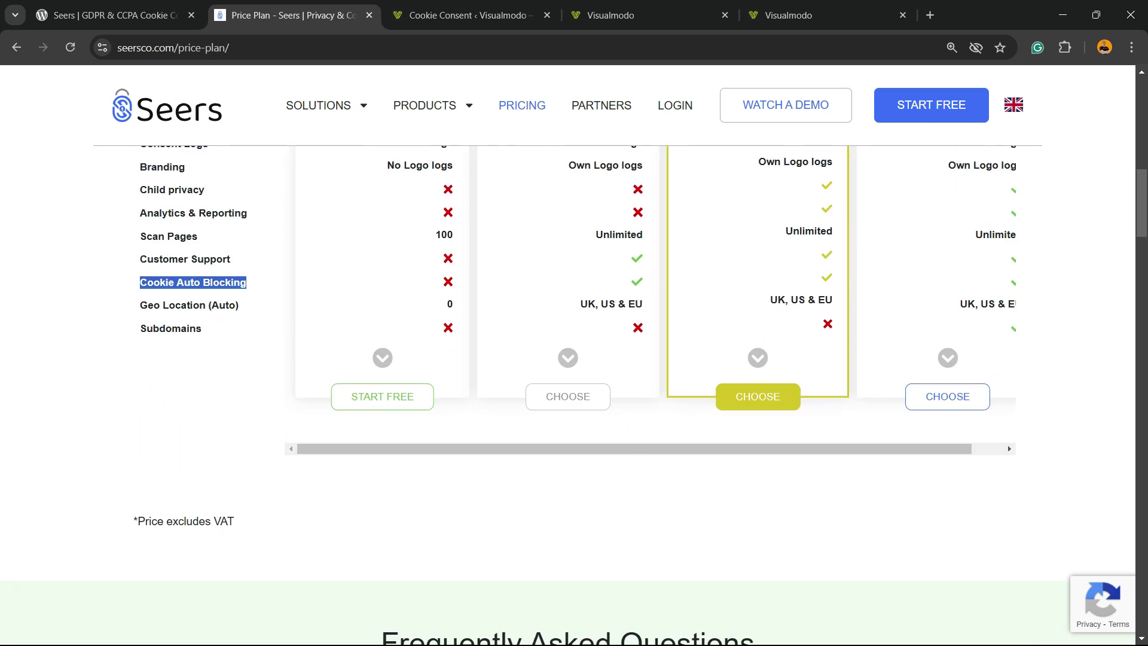
{"action": "left_click", "coordinate": [758, 358]}
{"action": "scroll", "coordinate": [757, 358], "scroll_direction": "down", "scroll_amount": 2}
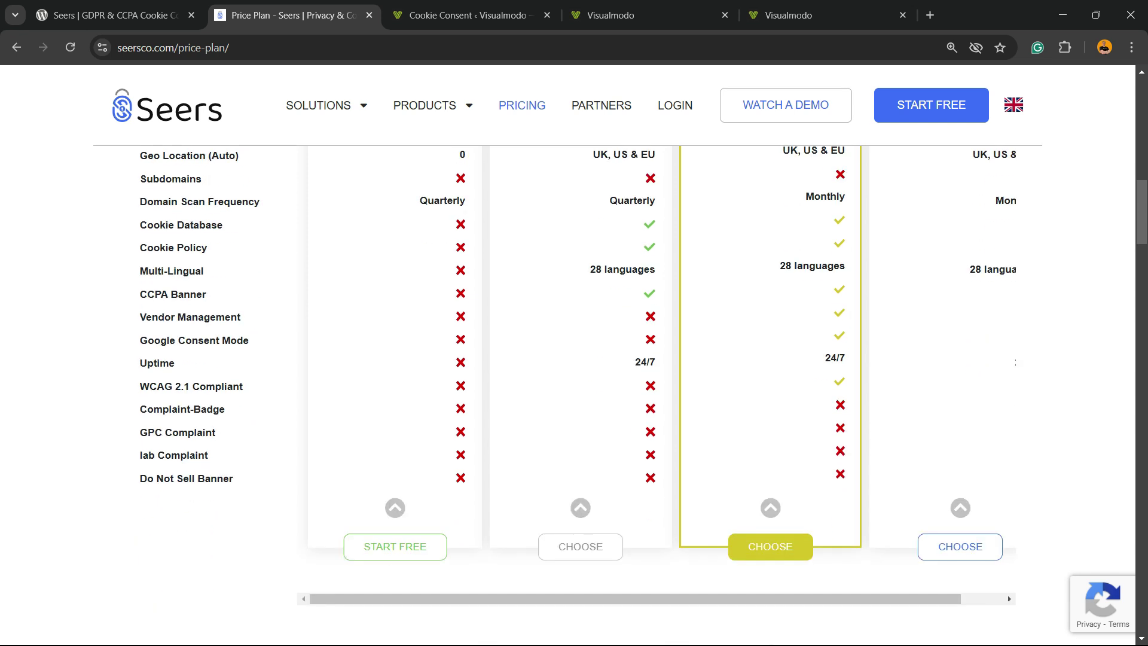
{"action": "scroll", "coordinate": [757, 357], "scroll_direction": "up", "scroll_amount": 2}
{"action": "scroll", "coordinate": [1007, 595], "scroll_direction": "down", "scroll_amount": 3}
{"action": "scroll", "coordinate": [1007, 594], "scroll_direction": "down", "scroll_amount": 3}
{"action": "scroll", "coordinate": [1007, 594], "scroll_direction": "up", "scroll_amount": 3}
{"action": "scroll", "coordinate": [574, 395], "scroll_direction": "up", "scroll_amount": 7}
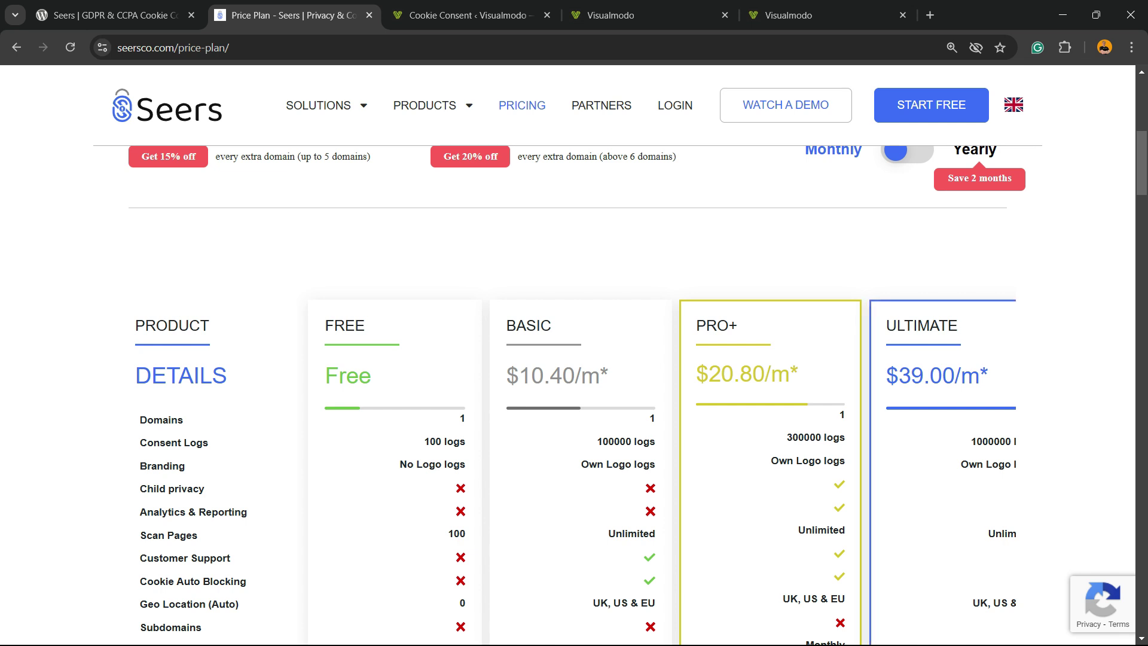
- Highlight the Ultimate plan's name and check its features against the other plans
{"action": "double_click", "coordinate": [921, 325]}
{"action": "scroll", "coordinate": [1007, 296], "scroll_direction": "up", "scroll_amount": 2}
{"action": "scroll", "coordinate": [1007, 296], "scroll_direction": "down", "scroll_amount": 12}
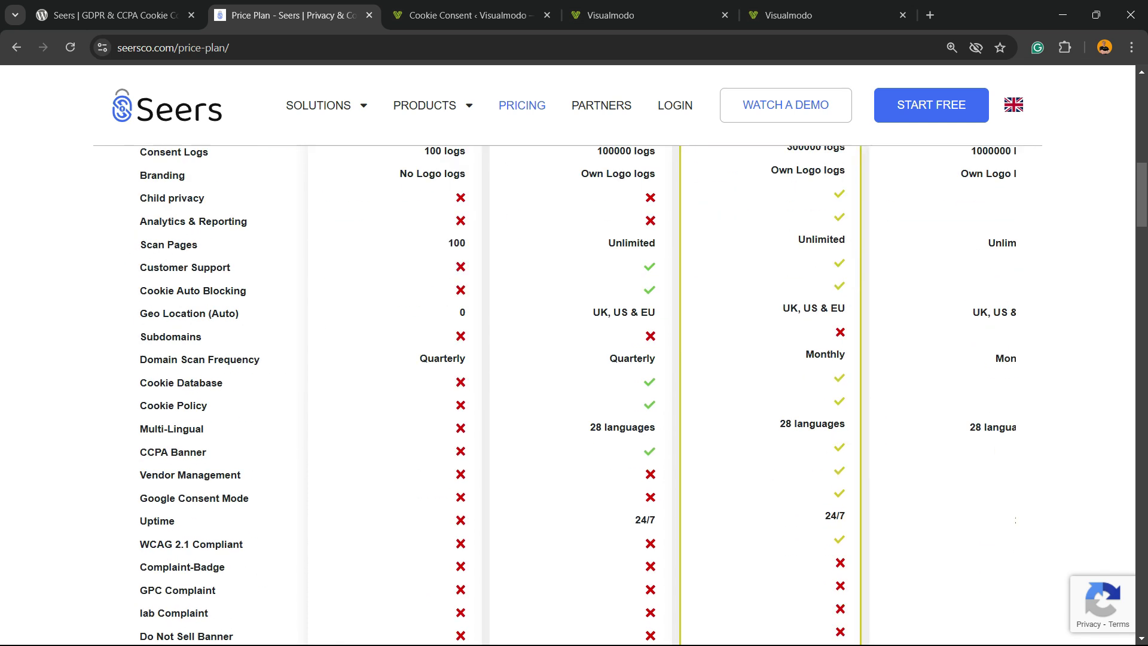
- Read the pricing FAQ, opening the answers on purchased subscriptions and the difference between the Free Edition and other plans
{"action": "scroll", "coordinate": [1007, 296], "scroll_direction": "down", "scroll_amount": 5}
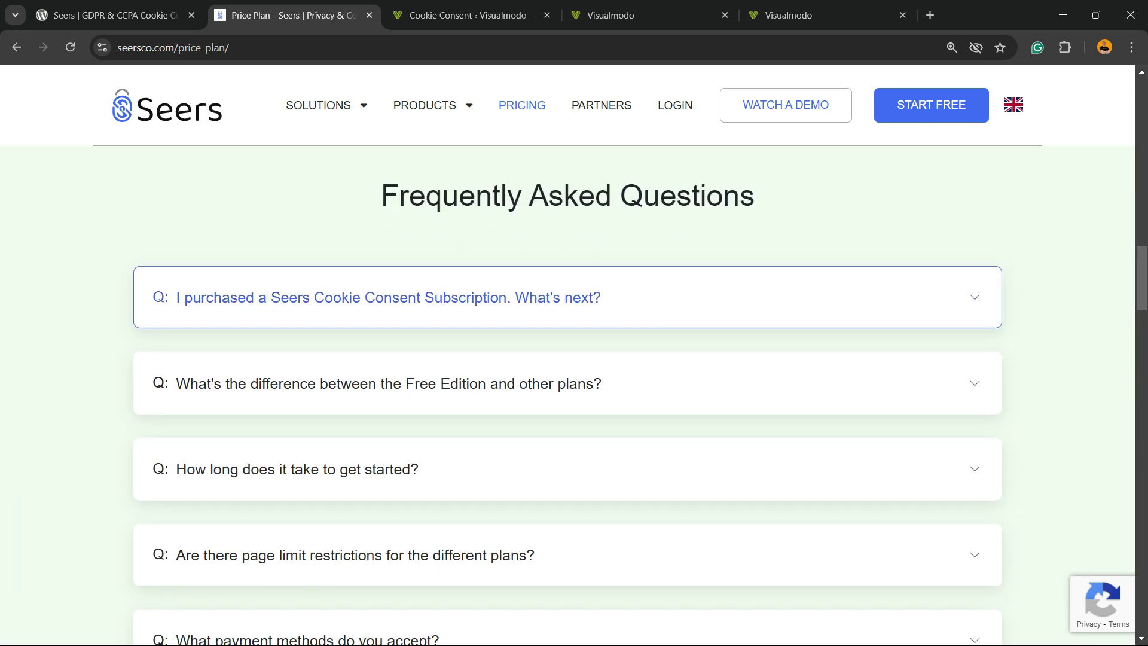
{"action": "left_click", "coordinate": [974, 297]}
{"action": "scroll", "coordinate": [974, 297], "scroll_direction": "down", "scroll_amount": 2}
{"action": "left_click", "coordinate": [975, 341]}
{"action": "scroll", "coordinate": [975, 341], "scroll_direction": "down", "scroll_amount": 2}
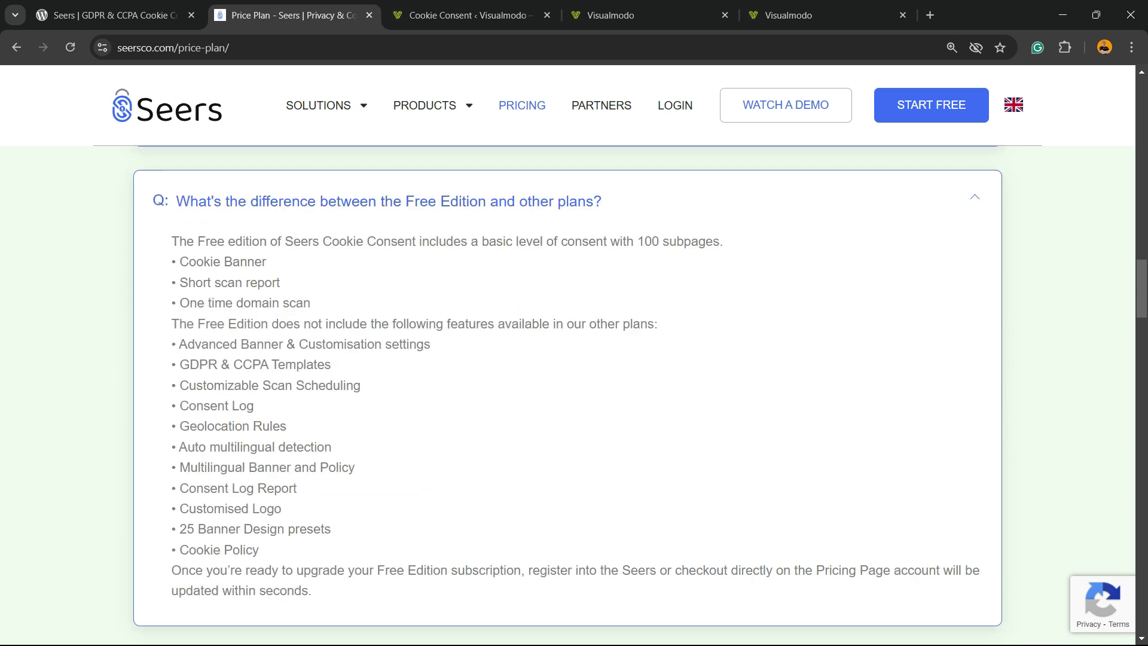
{"action": "scroll", "coordinate": [568, 394], "scroll_direction": "down", "scroll_amount": 5}
{"action": "scroll", "coordinate": [568, 371], "scroll_direction": "down", "scroll_amount": 20}
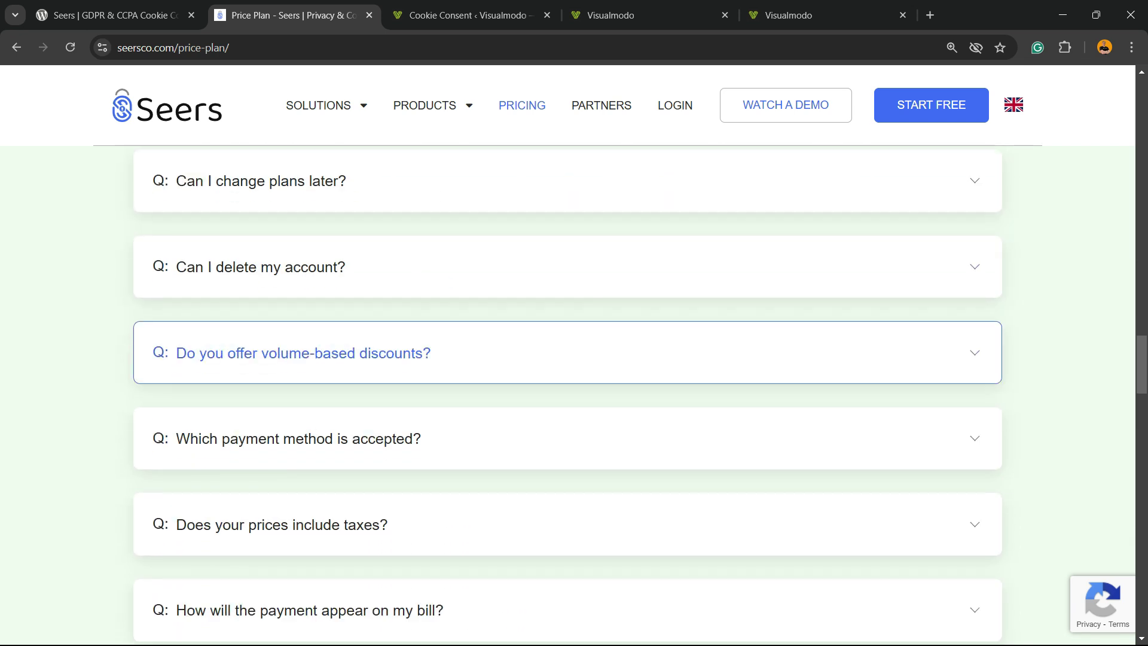
{"action": "scroll", "coordinate": [568, 370], "scroll_direction": "down", "scroll_amount": 20}
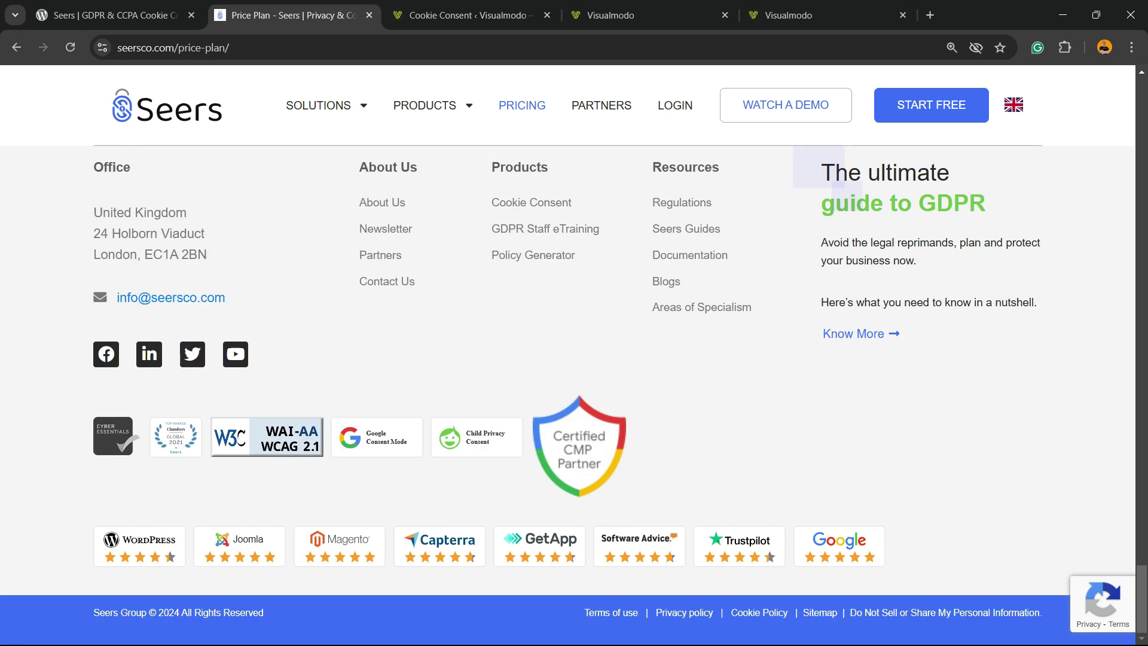
- Highlight the company's contact e-mail in the page footer and clear the selection
{"action": "scroll", "coordinate": [383, 404], "scroll_direction": "up", "scroll_amount": 3}
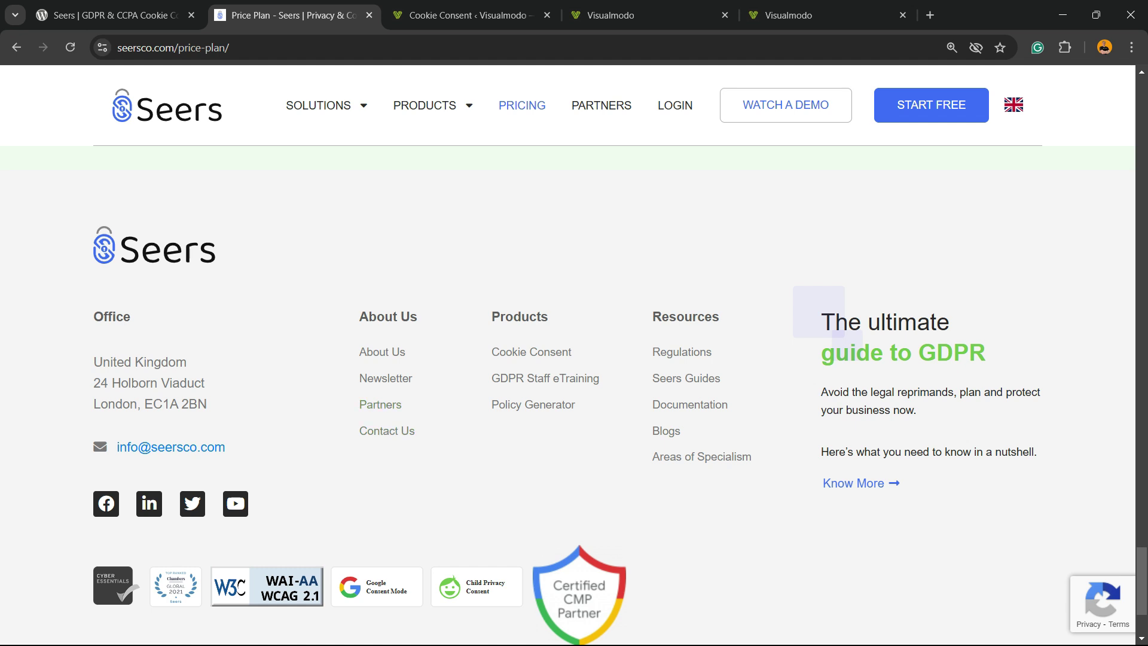
{"action": "left_click_drag", "start_coordinate": [226, 446], "coordinate": [118, 447]}
{"action": "left_click", "coordinate": [118, 446]}
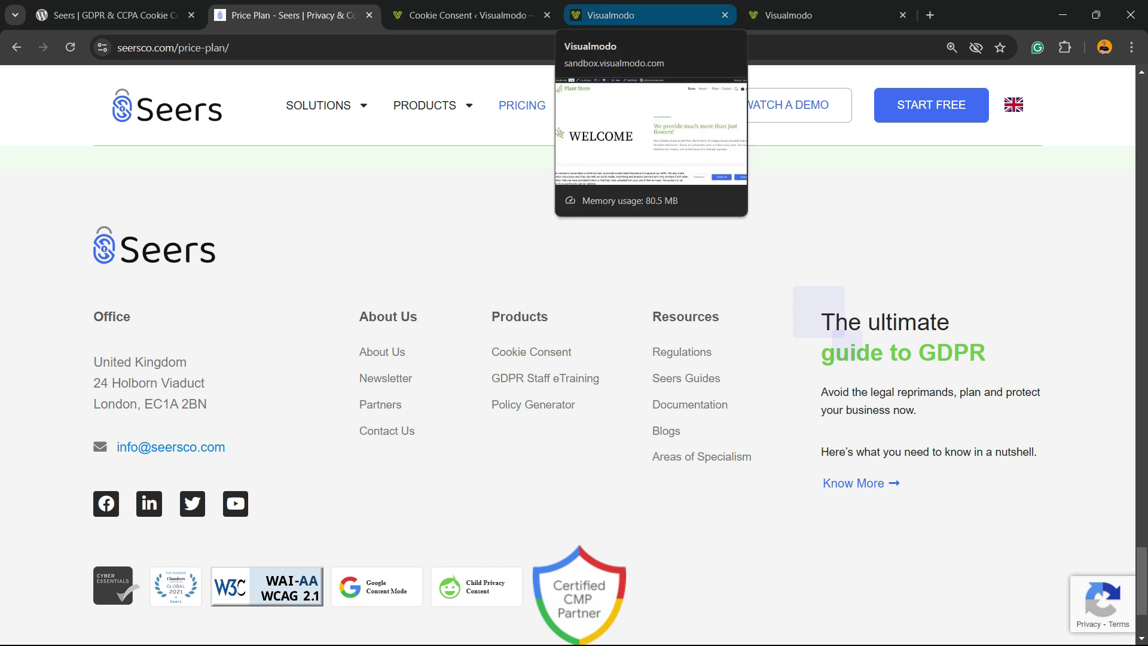
- Return to the domain, currency and billing period options above the pricing plans
{"action": "scroll", "coordinate": [568, 389], "scroll_direction": "up", "scroll_amount": 20}
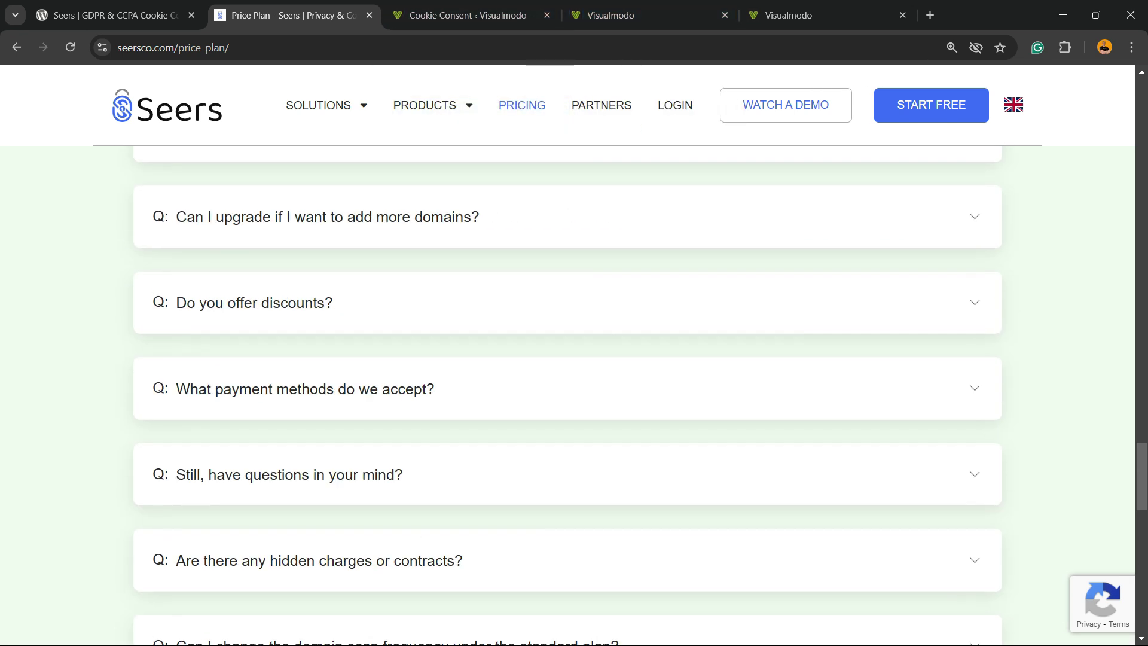
{"action": "scroll", "coordinate": [568, 388], "scroll_direction": "up", "scroll_amount": 15}
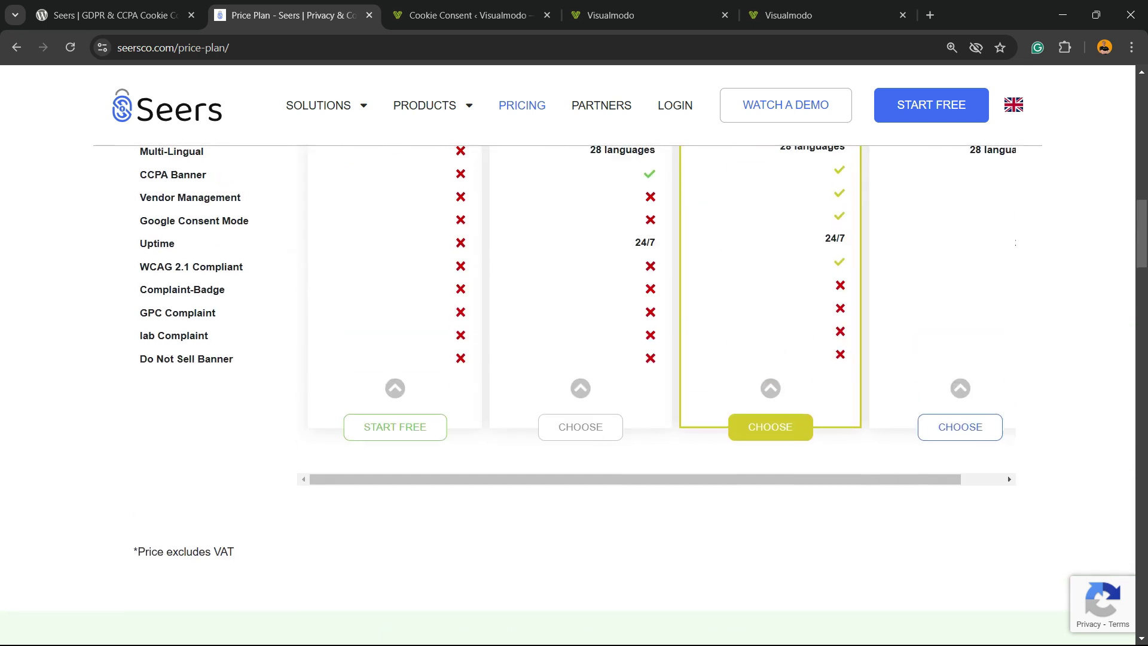
{"action": "scroll", "coordinate": [568, 389], "scroll_direction": "up", "scroll_amount": 8}
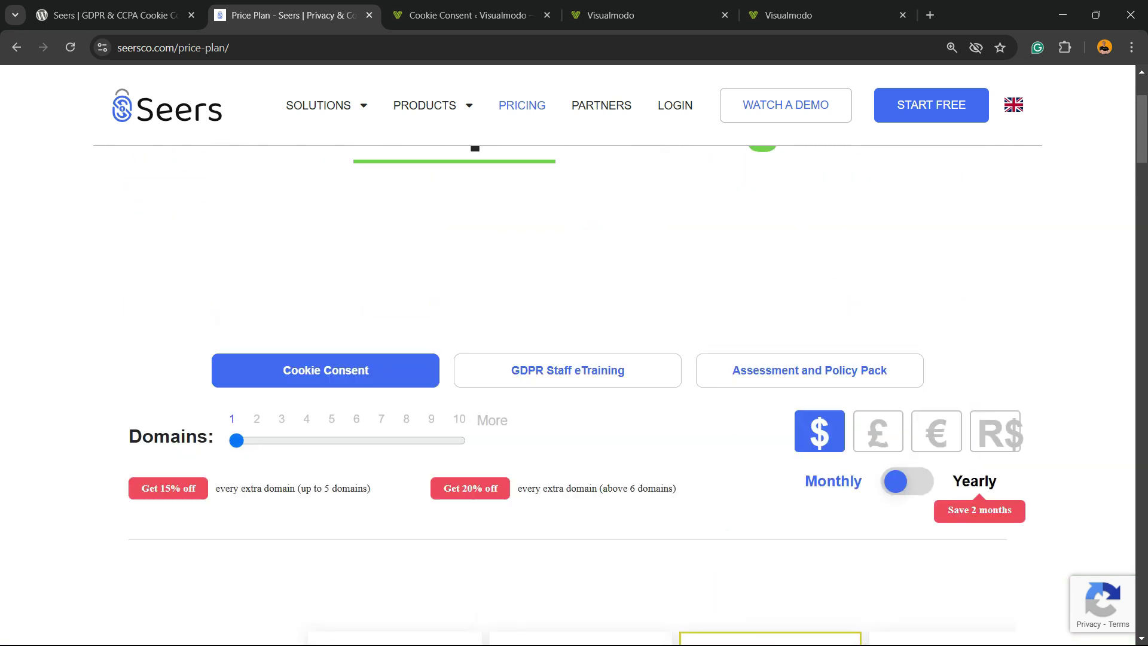
- Return to the Cookie Consent plugin settings in WordPress and review the premium options in the Frameworks section
{"action": "left_click", "coordinate": [116, 15]}
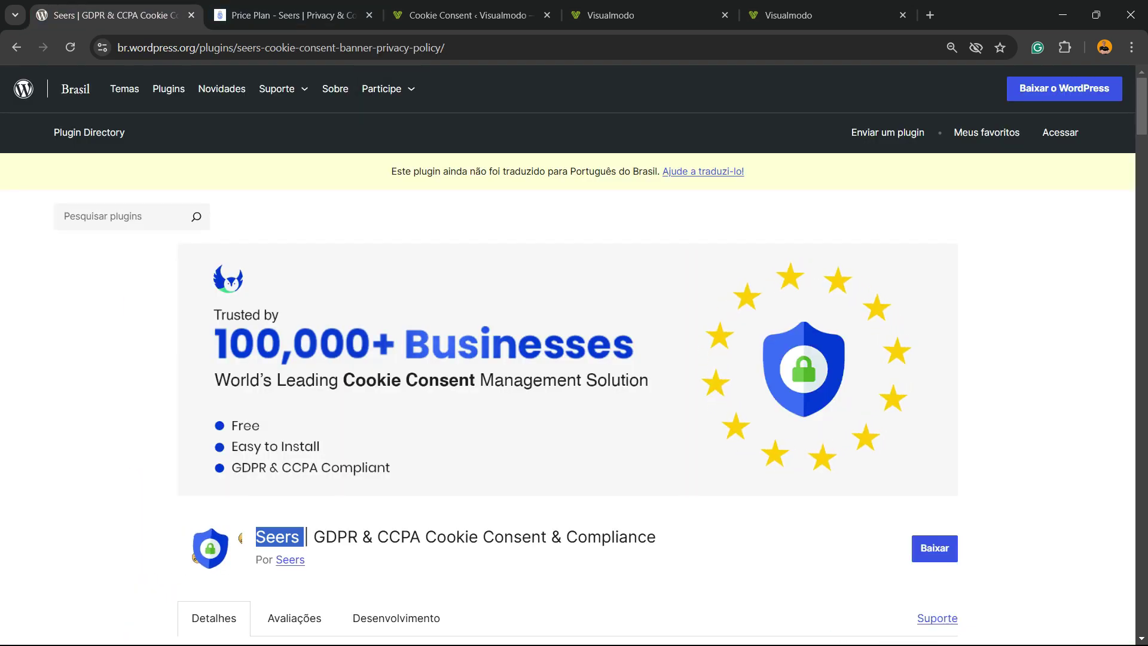
{"action": "left_click", "coordinate": [463, 15]}
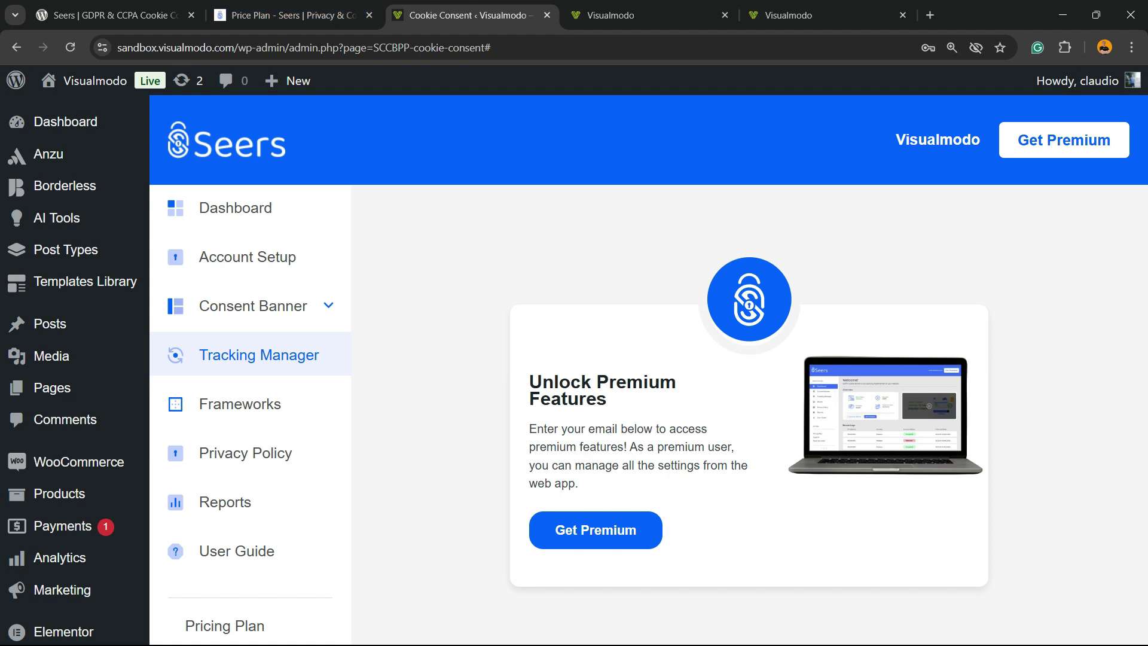
{"action": "left_click", "coordinate": [240, 403]}
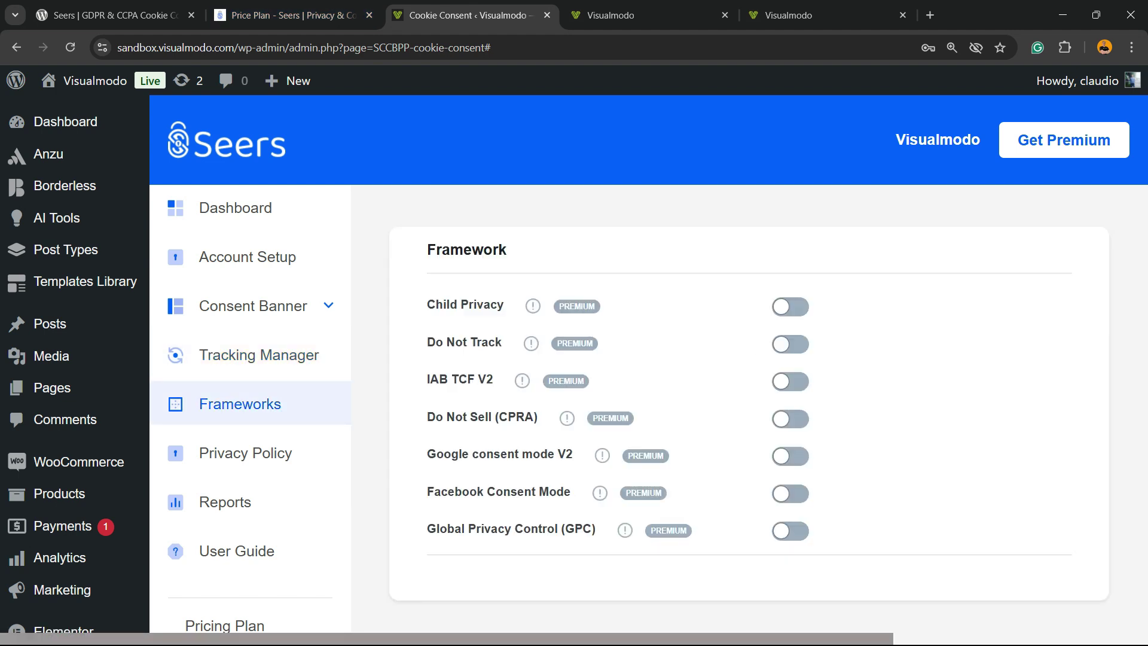
{"action": "scroll", "coordinate": [647, 363], "scroll_direction": "down", "scroll_amount": 2}
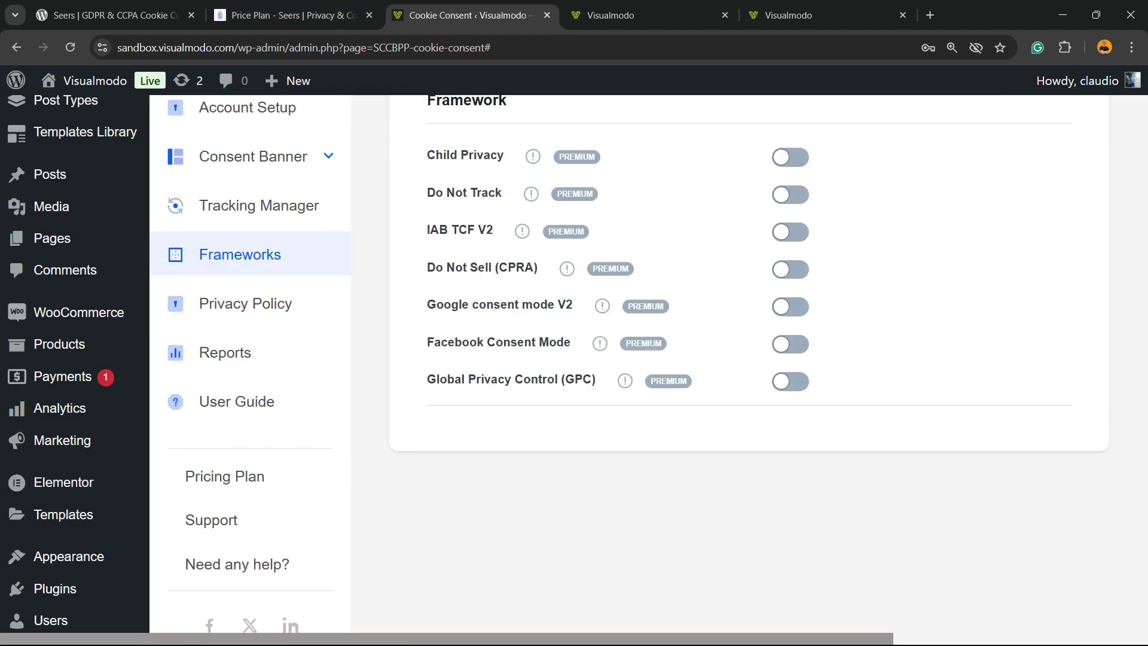
{"action": "scroll", "coordinate": [647, 364], "scroll_direction": "up", "scroll_amount": 2}
- Enable the policy option in the Privacy Policy section and put the cursor in its Cookie Policy and declaration URL field
{"action": "left_click", "coordinate": [245, 452]}
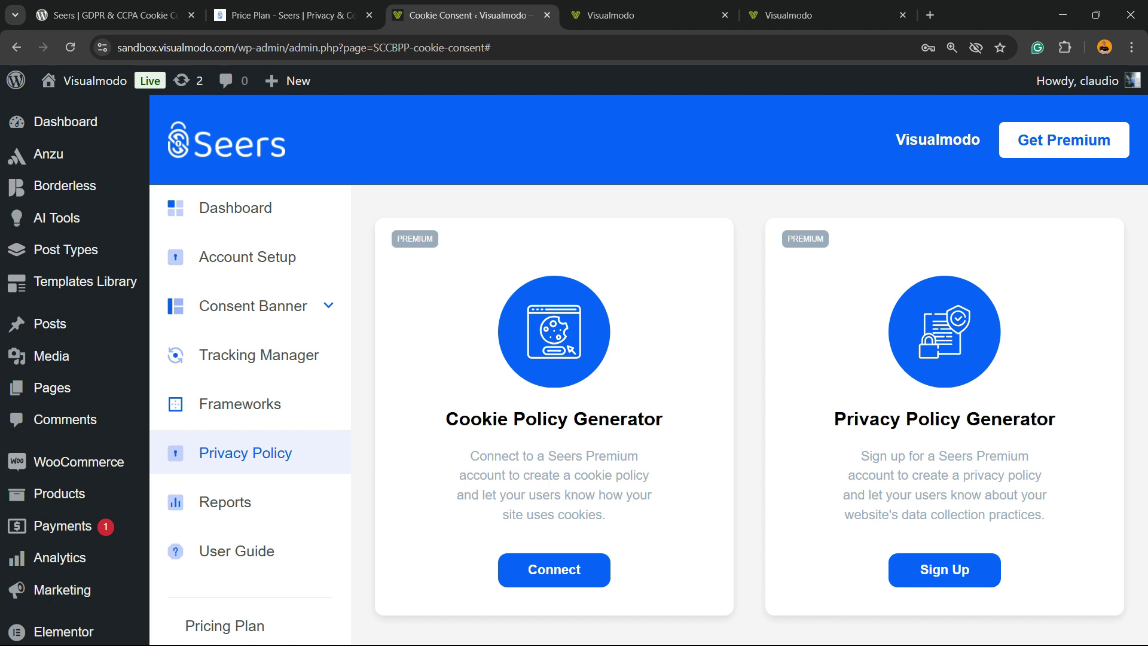
{"action": "scroll", "coordinate": [649, 371], "scroll_direction": "down", "scroll_amount": 3}
{"action": "scroll", "coordinate": [649, 370], "scroll_direction": "down", "scroll_amount": 3}
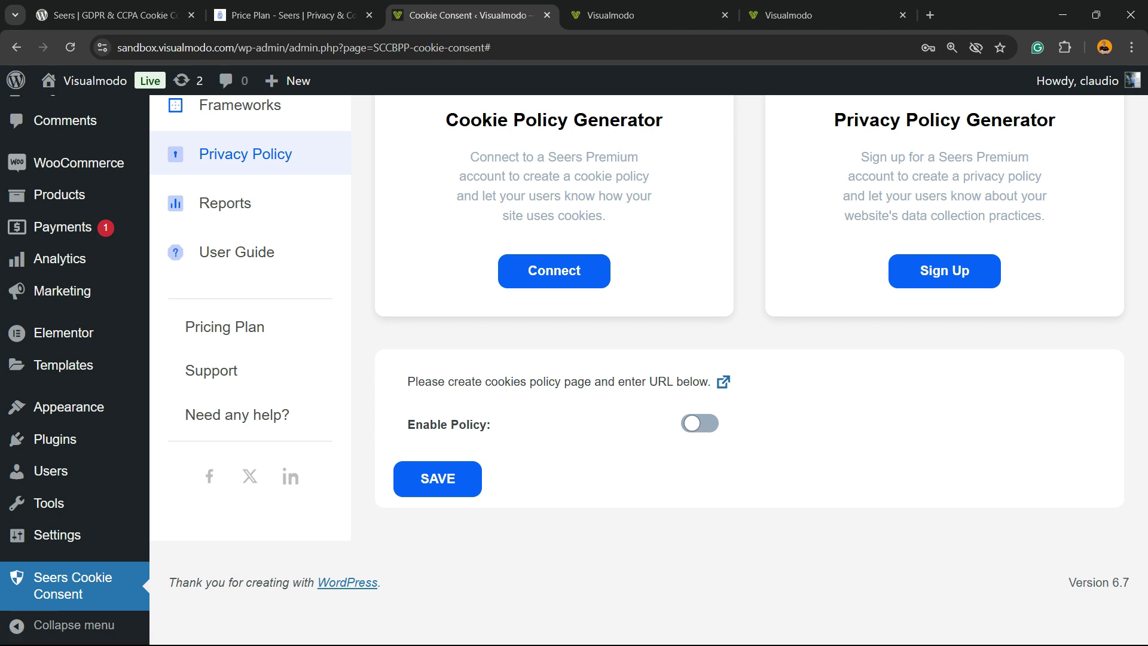
{"action": "left_click", "coordinate": [699, 424]}
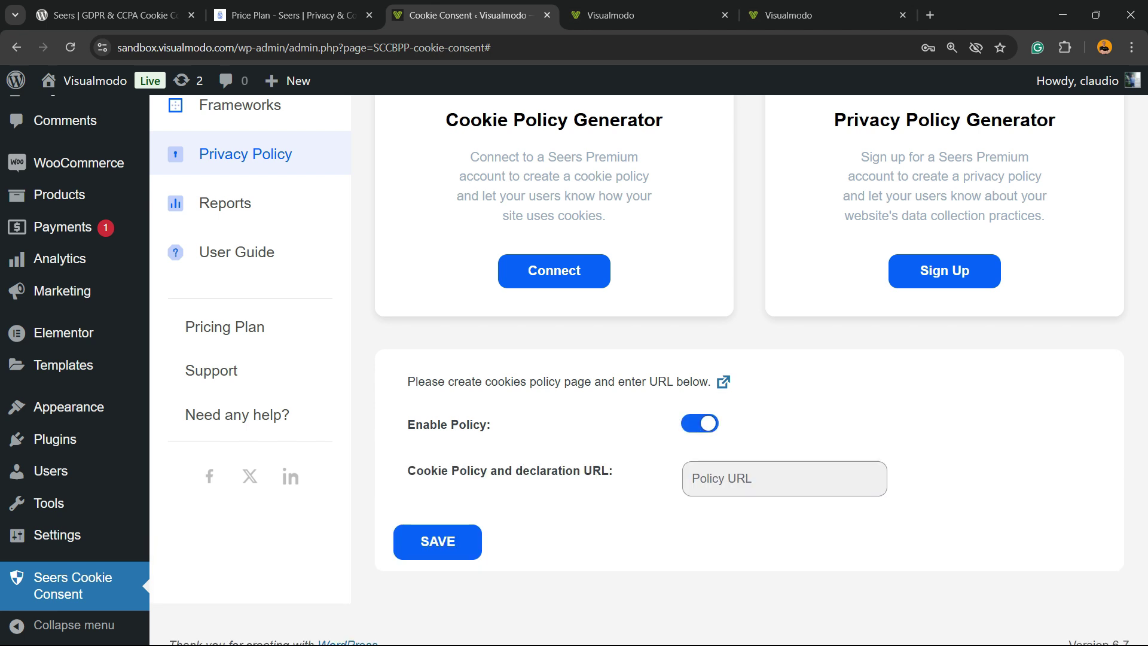
{"action": "left_click", "coordinate": [783, 478]}
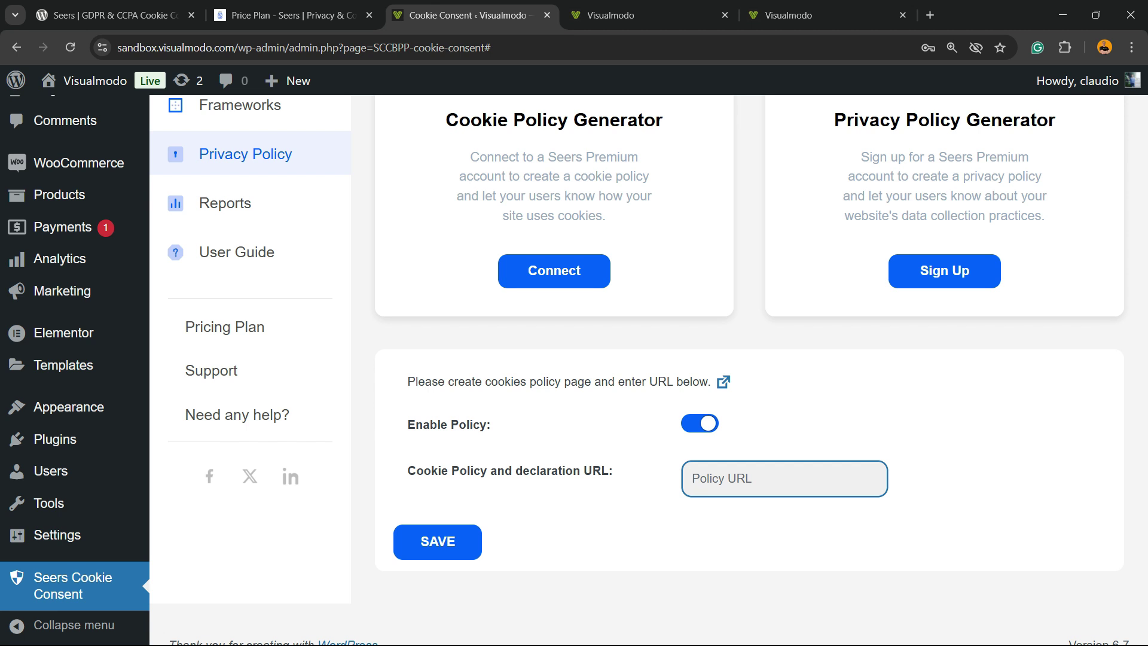
{"action": "scroll", "coordinate": [783, 419], "scroll_direction": "up", "scroll_amount": 3}
{"action": "mouse_move", "coordinate": [53, 238]}
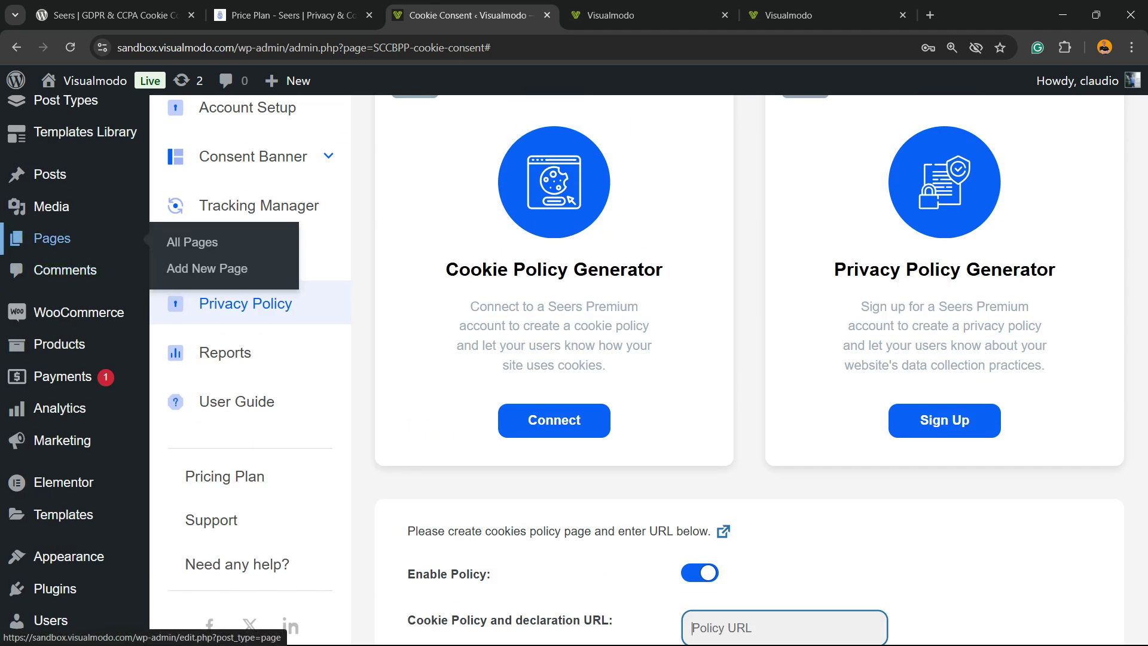
{"action": "scroll", "coordinate": [53, 238], "scroll_direction": "down", "scroll_amount": 3}
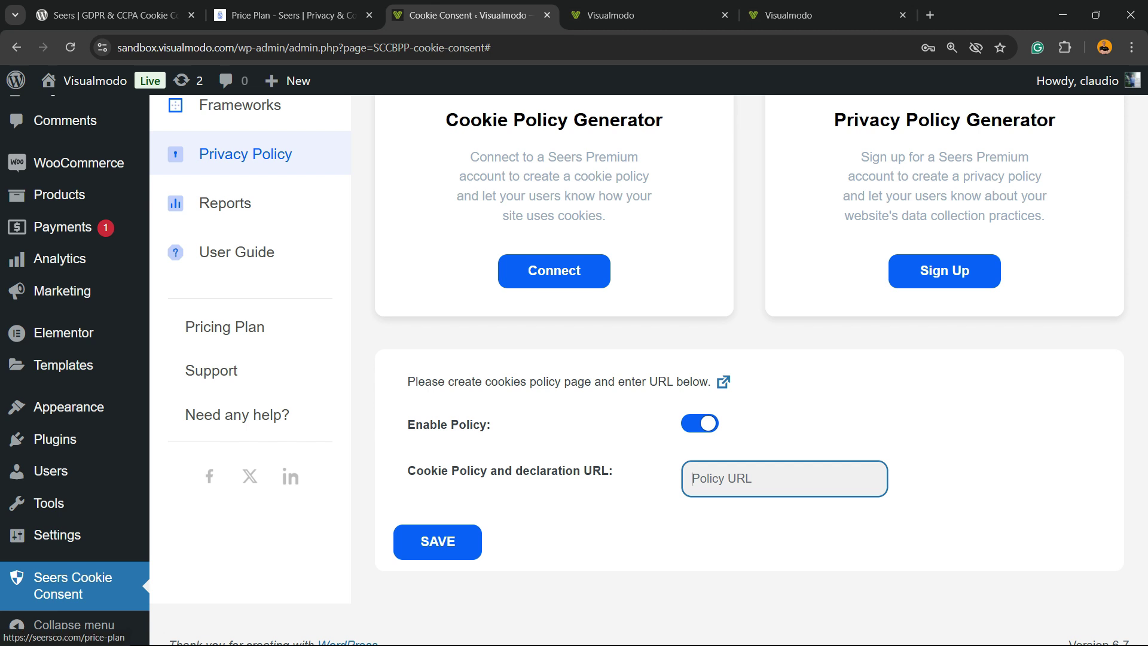
{"action": "scroll", "coordinate": [224, 327], "scroll_direction": "up", "scroll_amount": 3}
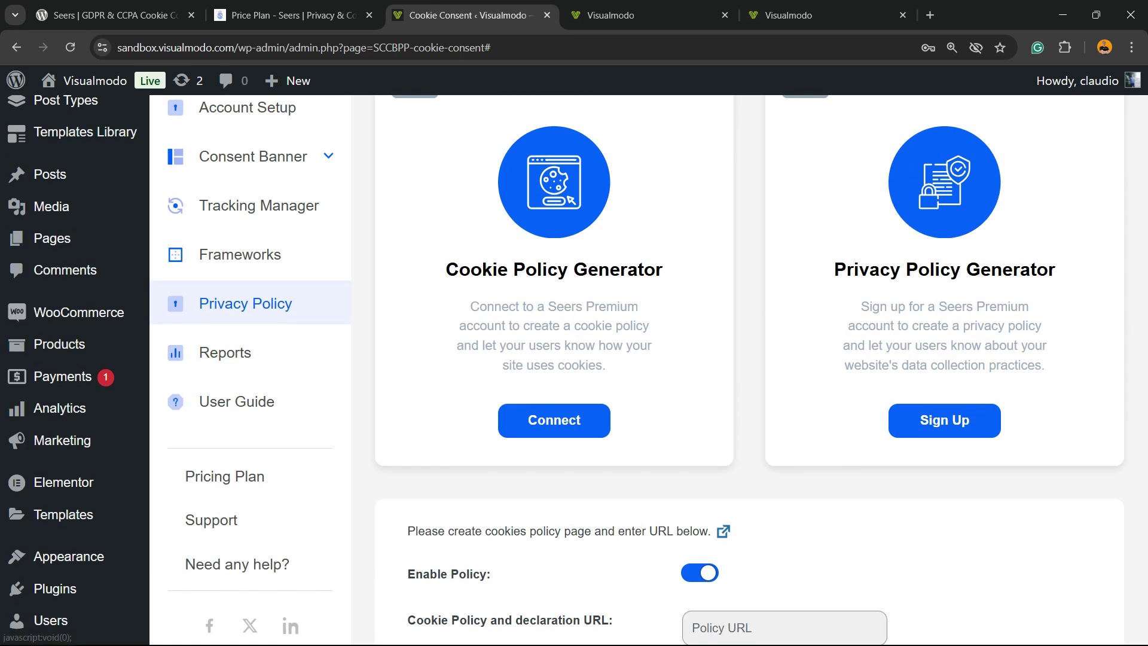
- Open the plugin's Reports section and look over its content
{"action": "left_click", "coordinate": [225, 352]}
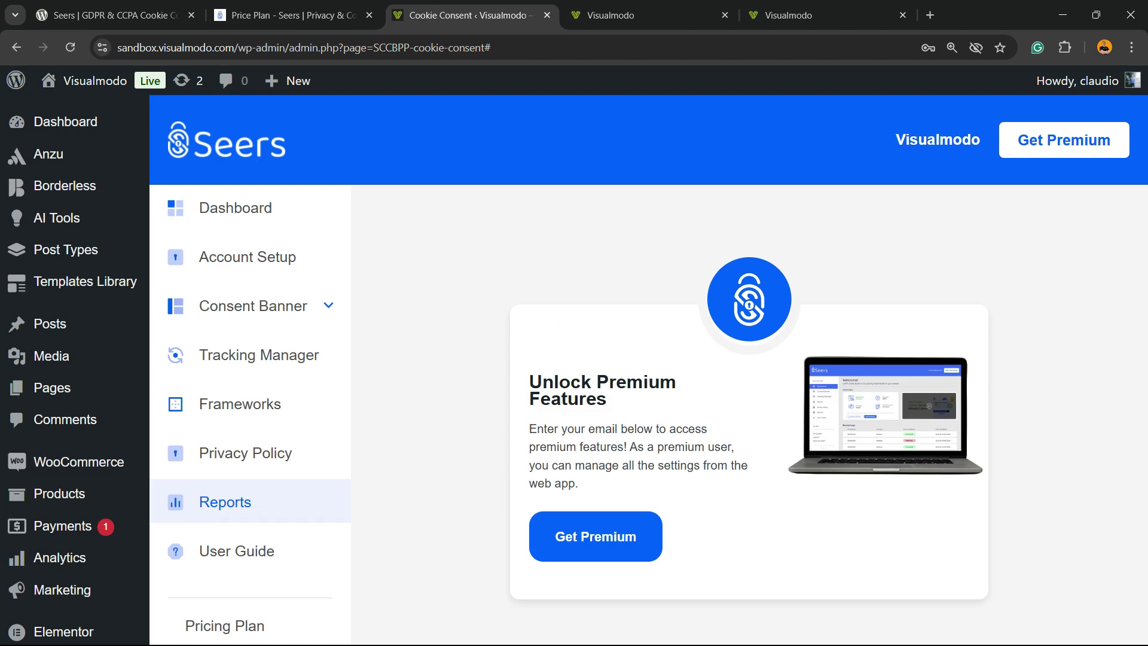
{"action": "scroll", "coordinate": [648, 369], "scroll_direction": "down", "scroll_amount": 1}
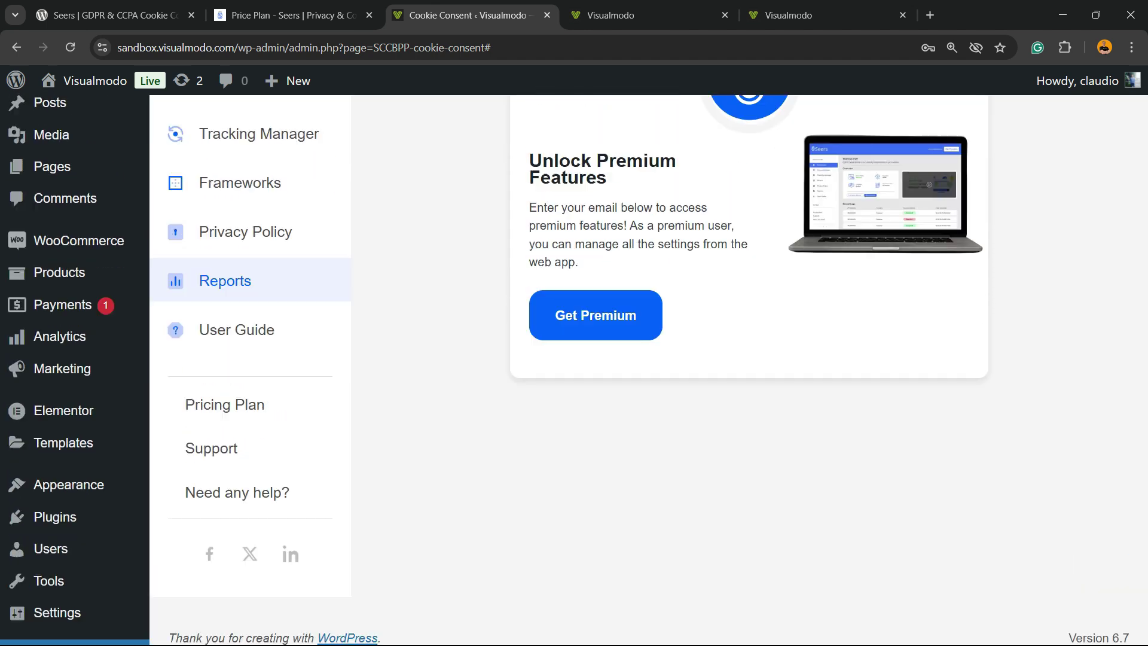
{"action": "scroll", "coordinate": [649, 370], "scroll_direction": "up", "scroll_amount": 1}
- Open the plugin's User Guide section and close the Outlook window
{"action": "left_click", "coordinate": [237, 401]}
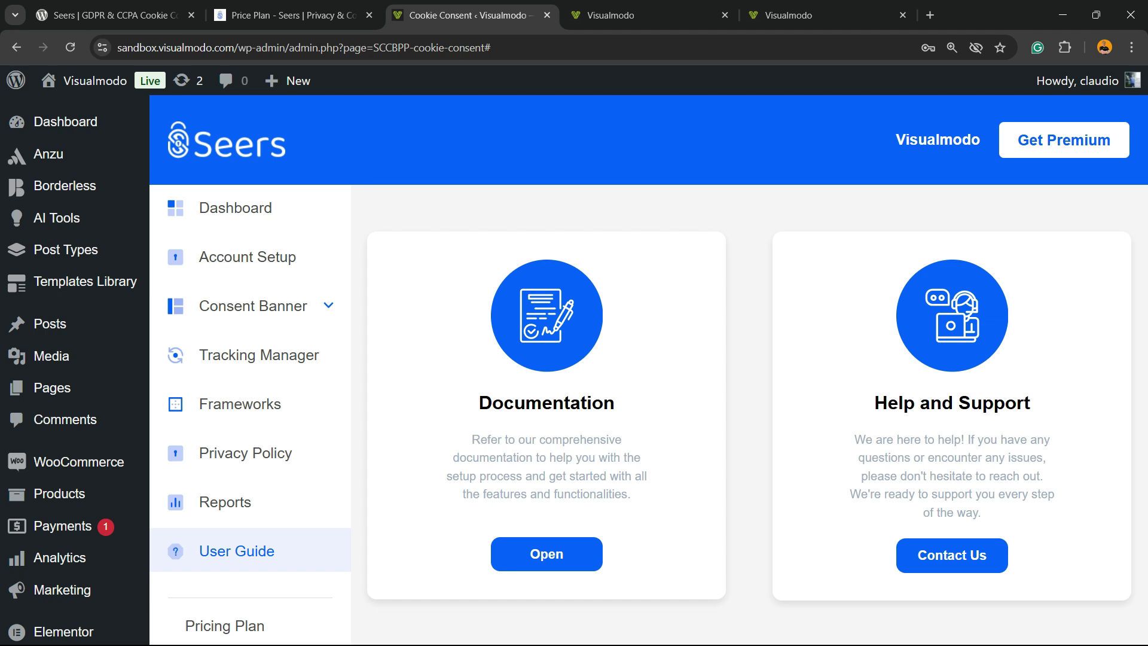
{"action": "right_click", "coordinate": [697, 224]}
{"action": "key", "text": "Escape"}
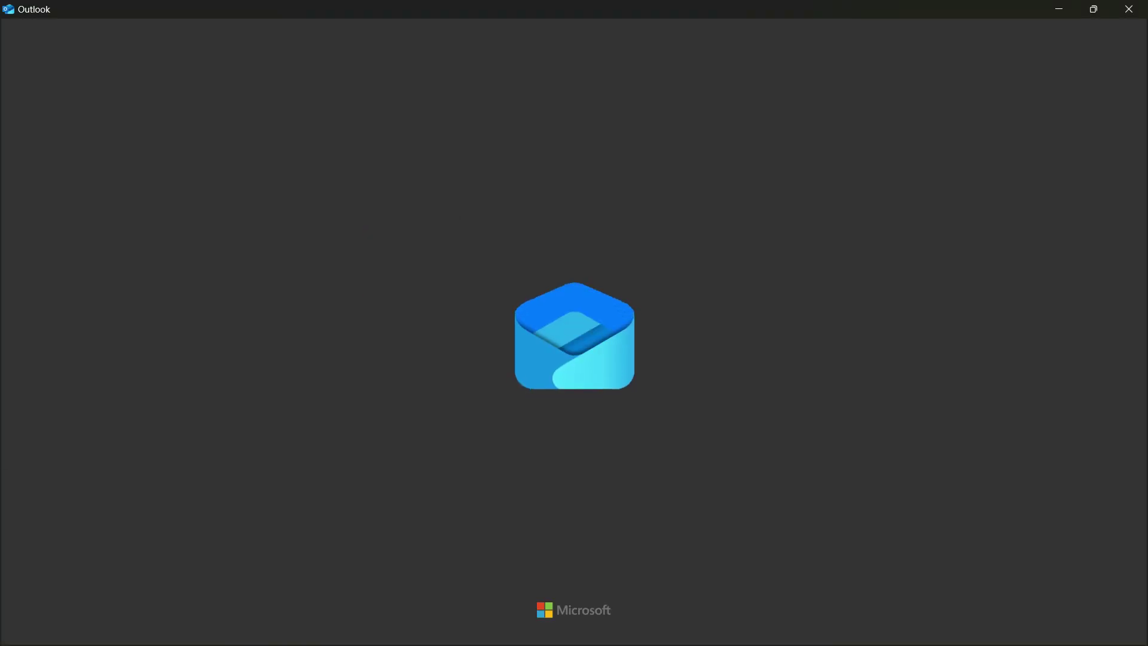
{"action": "left_click", "coordinate": [1129, 9]}
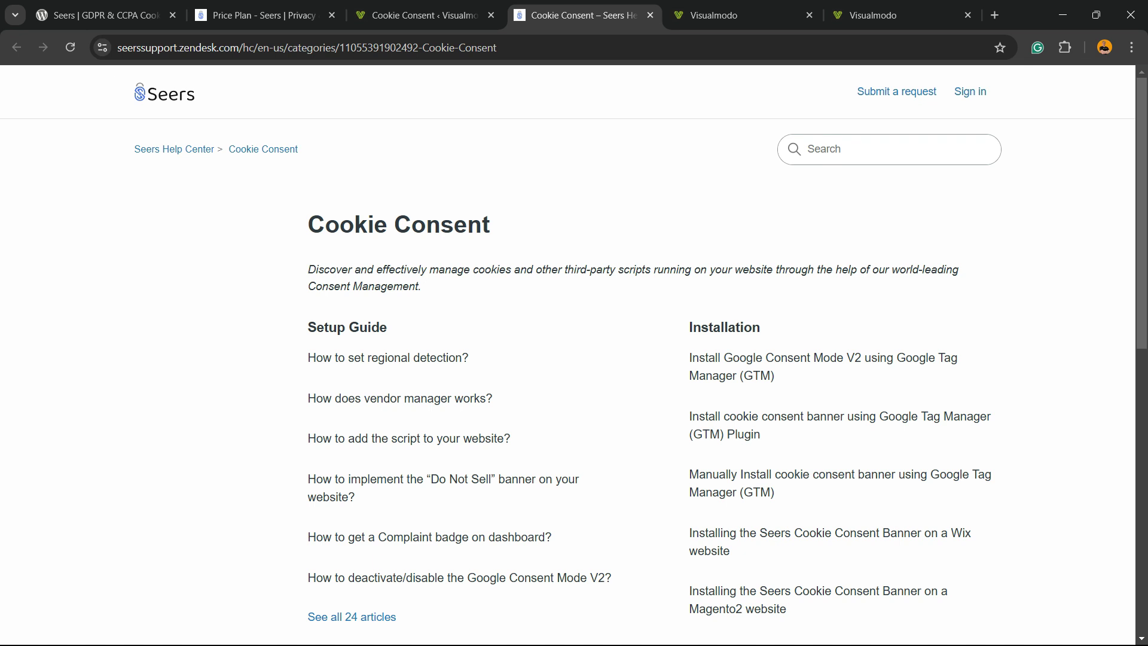
- Look through the setup guide and installation articles on the Seers Cookie Consent help center page
{"action": "scroll", "coordinate": [574, 355], "scroll_direction": "down", "scroll_amount": 10}
{"action": "scroll", "coordinate": [574, 355], "scroll_direction": "up", "scroll_amount": 8}
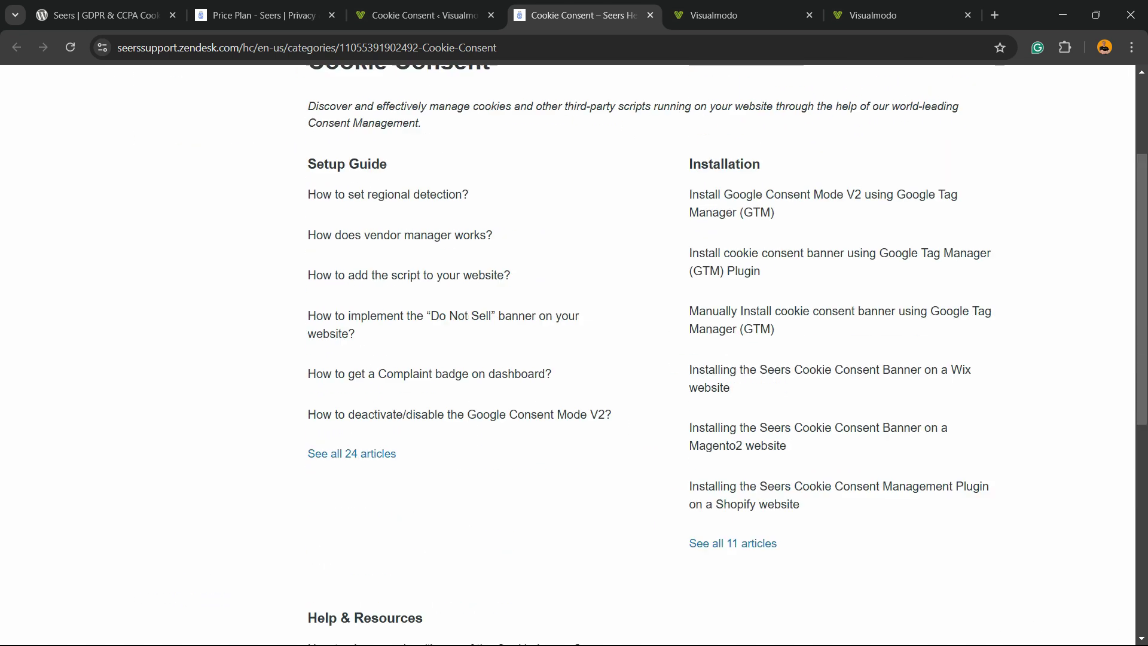
{"action": "scroll", "coordinate": [400, 399], "scroll_direction": "up", "scroll_amount": 3}
{"action": "scroll", "coordinate": [400, 398], "scroll_direction": "down", "scroll_amount": 5}
{"action": "scroll", "coordinate": [400, 398], "scroll_direction": "up", "scroll_amount": 5}
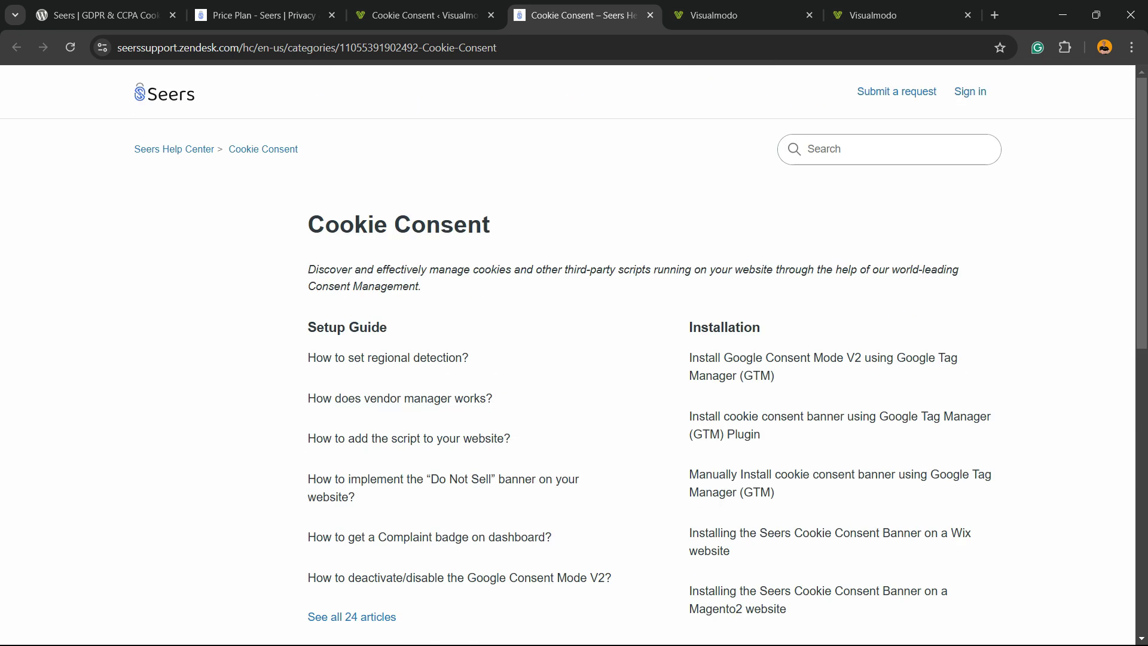
- Return to the plugin's settings in WordPress, open its Pricing Plan link and view the Cookie Consent plans
{"action": "left_click", "coordinate": [424, 15]}
{"action": "scroll", "coordinate": [574, 355], "scroll_direction": "down", "scroll_amount": 3}
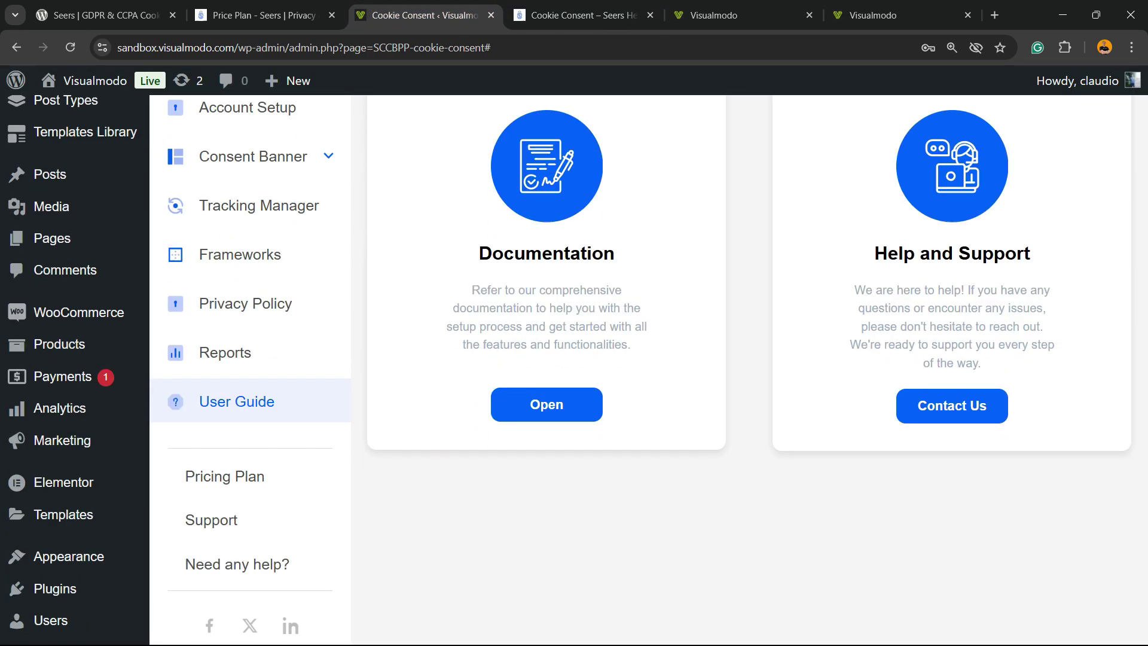
{"action": "scroll", "coordinate": [649, 370], "scroll_direction": "down", "scroll_amount": 2}
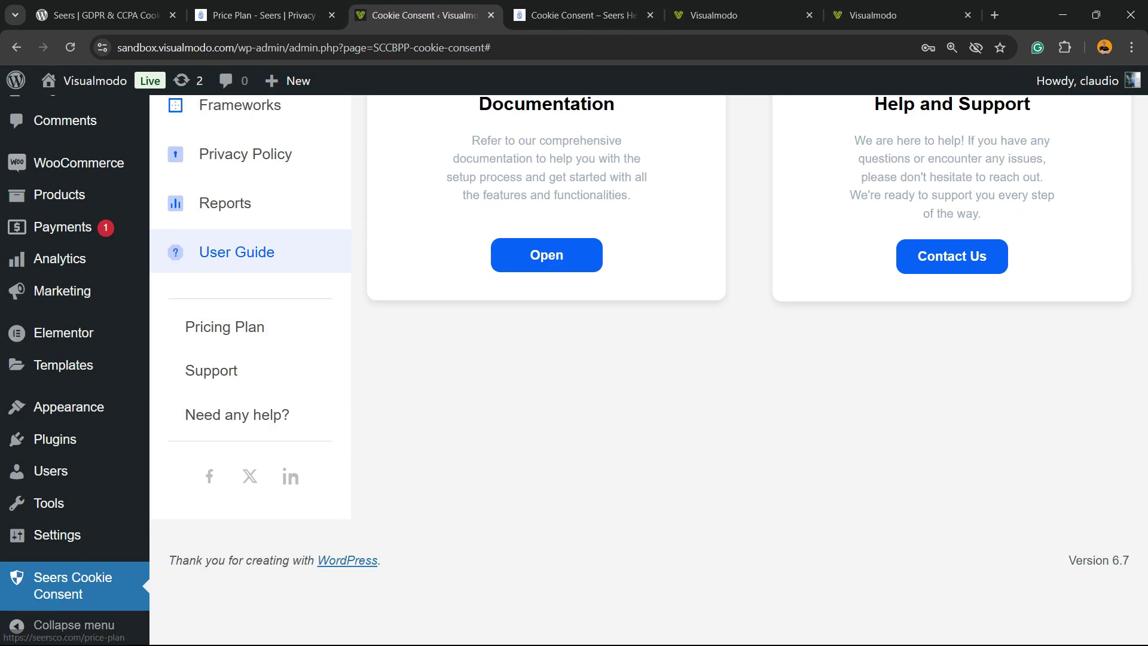
{"action": "left_click", "coordinate": [547, 254]}
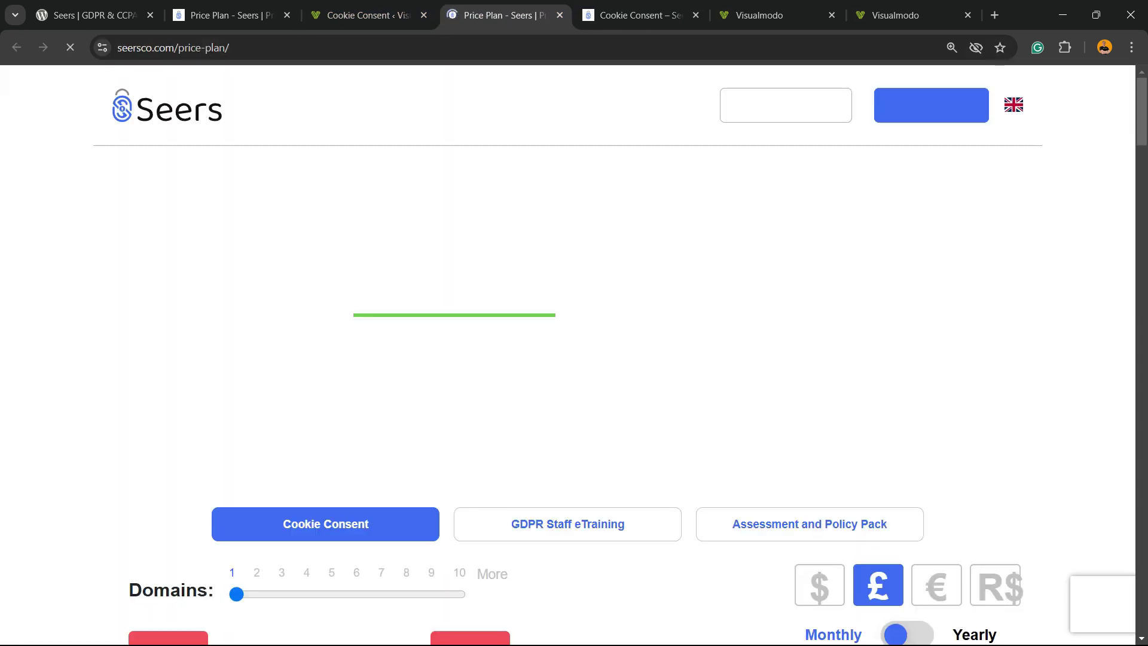
{"action": "scroll", "coordinate": [568, 359], "scroll_direction": "down", "scroll_amount": 4}
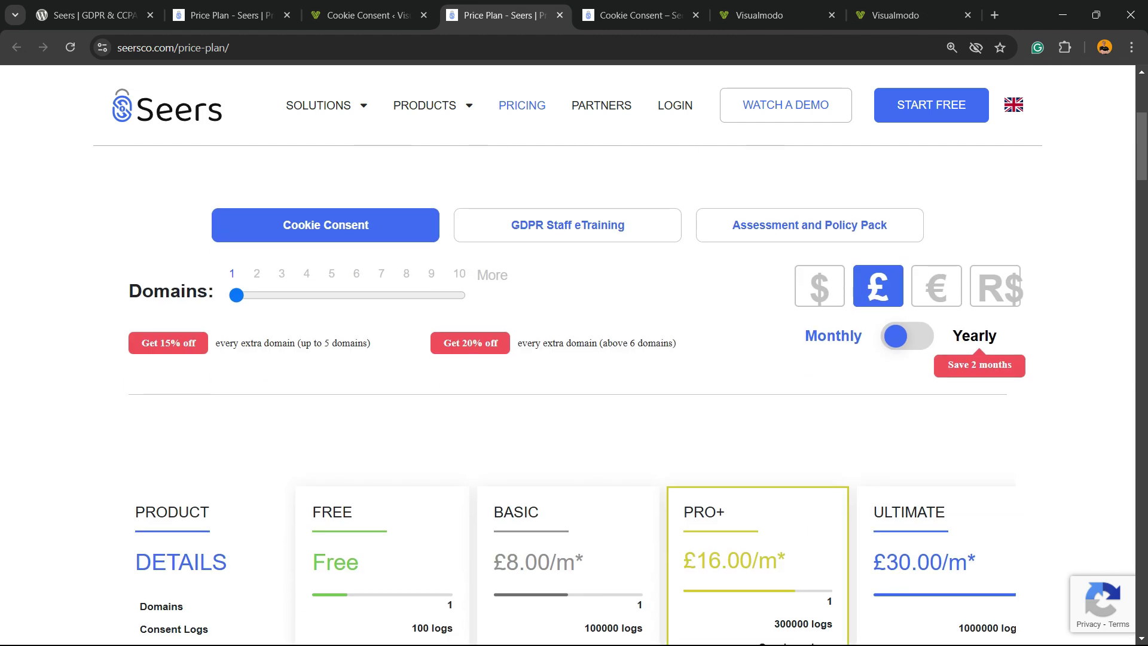
- Go back to the plugin's User Guide section and look over its documentation and support options
{"action": "left_click", "coordinate": [365, 15]}
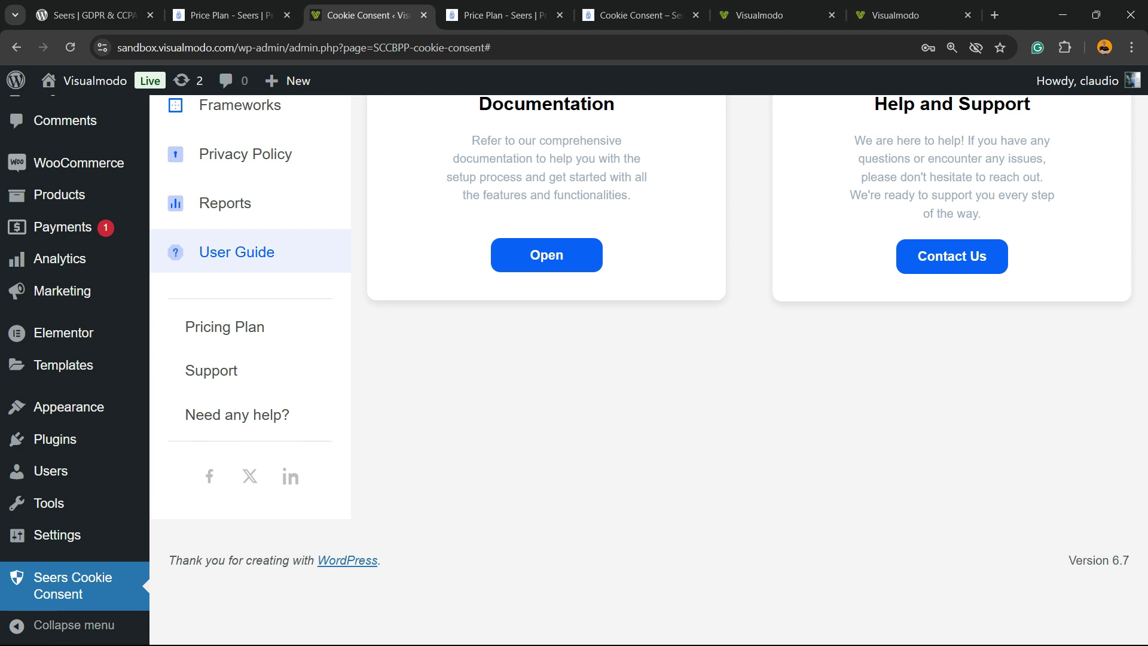
{"action": "scroll", "coordinate": [648, 369], "scroll_direction": "up", "scroll_amount": 5}
{"action": "scroll", "coordinate": [648, 369], "scroll_direction": "down", "scroll_amount": 5}
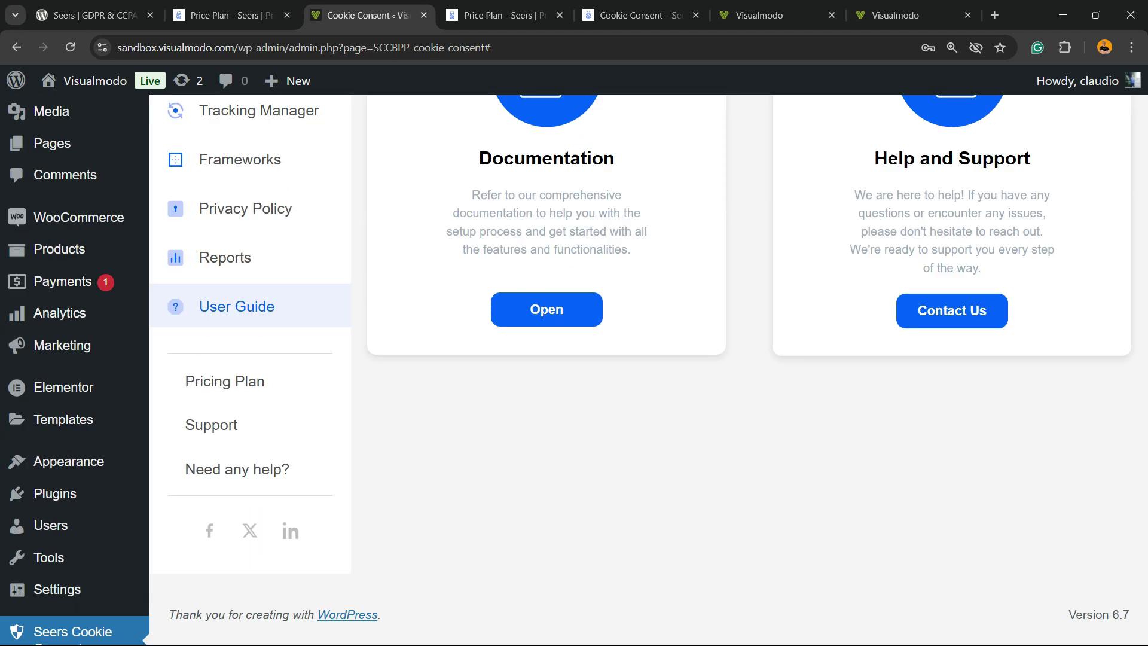
{"action": "scroll", "coordinate": [648, 369], "scroll_direction": "up", "scroll_amount": 5}
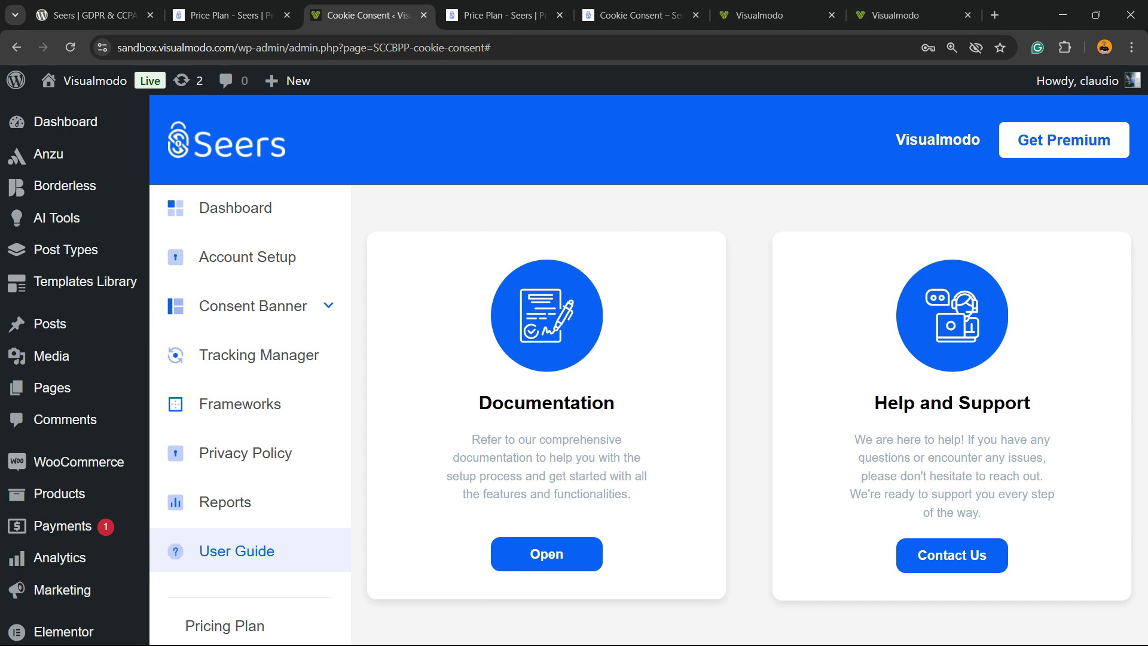
- Open the Plant Store website's home page and look through it down to the customer testimonials and back
{"action": "key", "text": "ctrl+shift+Tab"}
{"action": "key", "text": "ctrl+shift+Tab"}
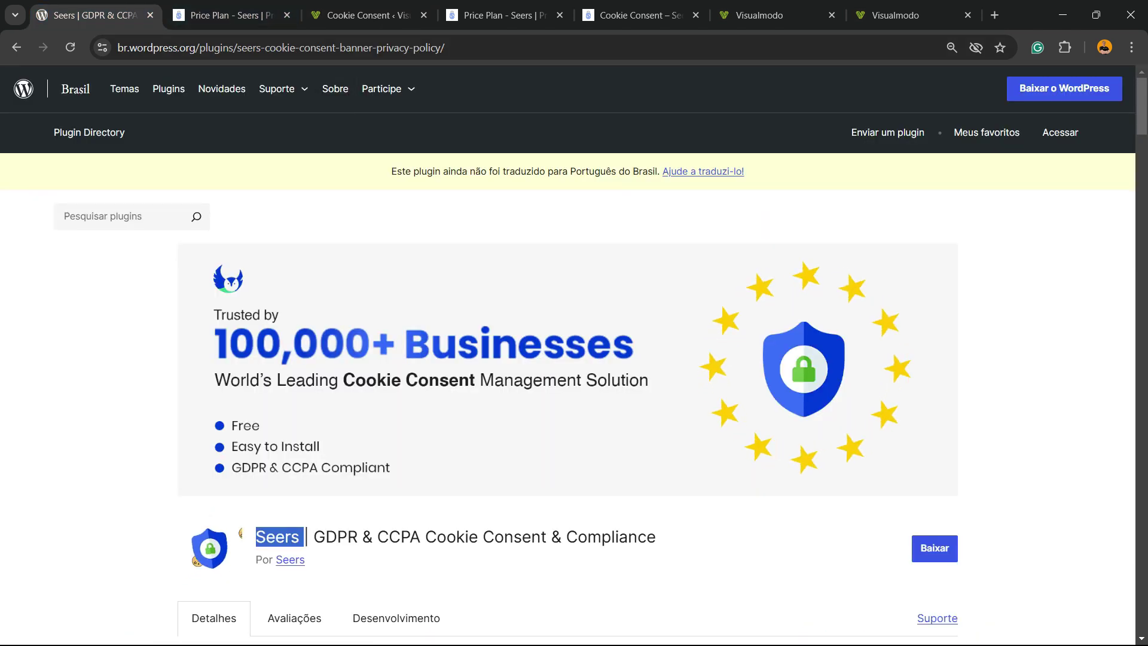
{"action": "key", "text": "ctrl+Tab"}
{"action": "key", "text": "ctrl+Tab"}
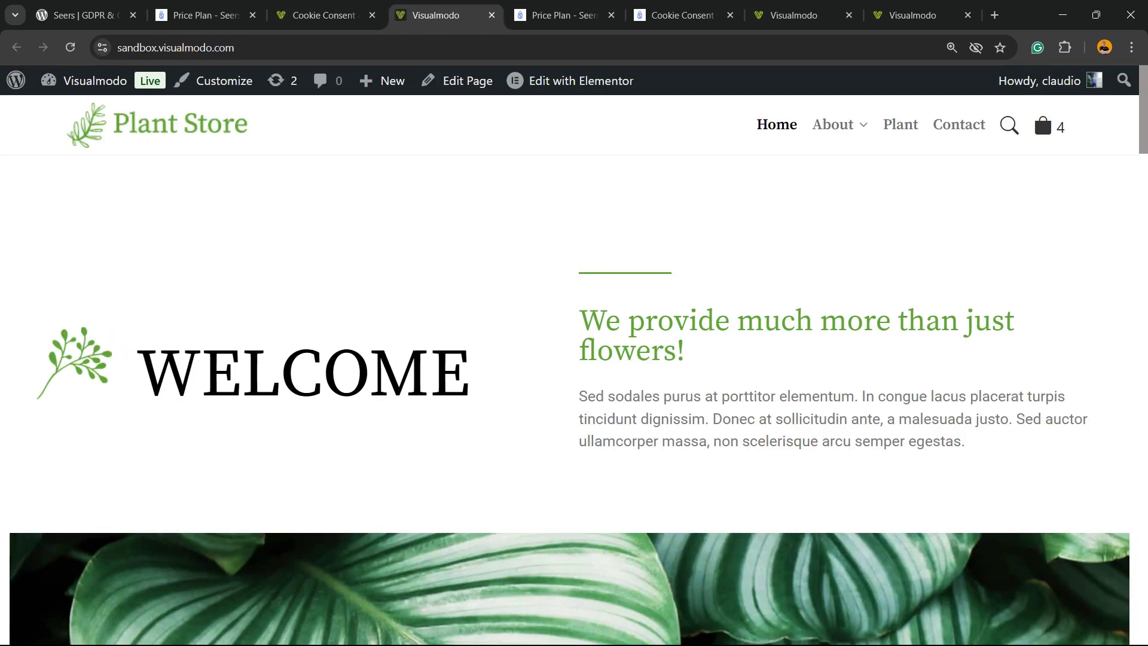
{"action": "scroll", "coordinate": [575, 371], "scroll_direction": "down", "scroll_amount": 3}
{"action": "scroll", "coordinate": [574, 371], "scroll_direction": "up", "scroll_amount": 3}
{"action": "scroll", "coordinate": [574, 371], "scroll_direction": "down", "scroll_amount": 12}
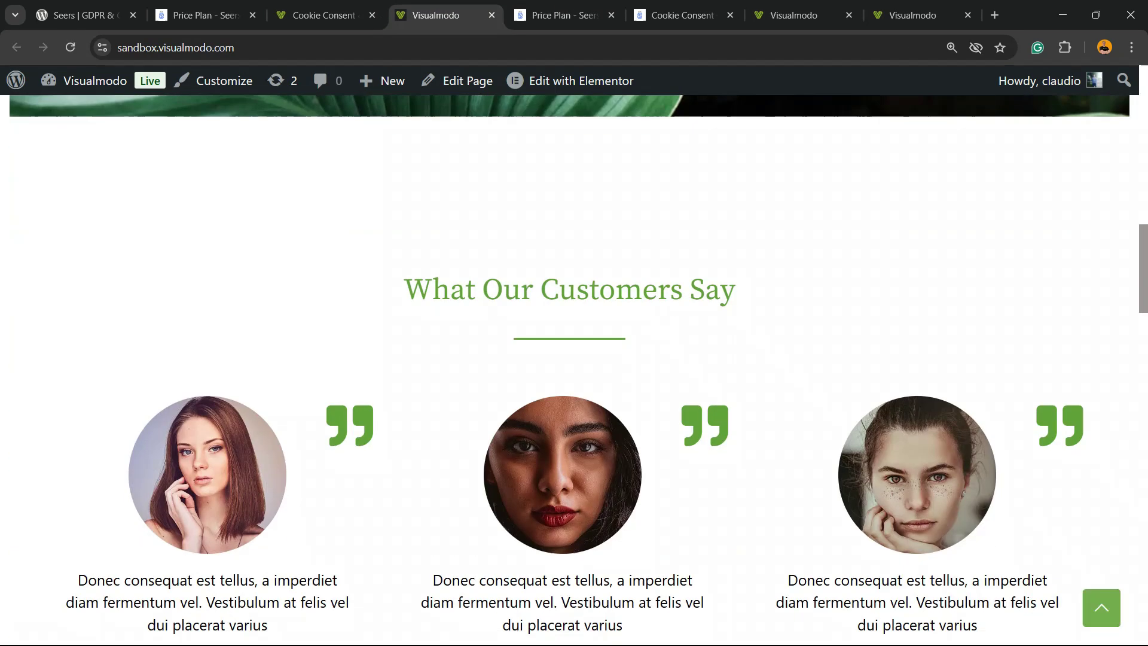
{"action": "scroll", "coordinate": [1041, 109], "scroll_direction": "down", "scroll_amount": 5}
{"action": "scroll", "coordinate": [1040, 109], "scroll_direction": "up", "scroll_amount": 15}
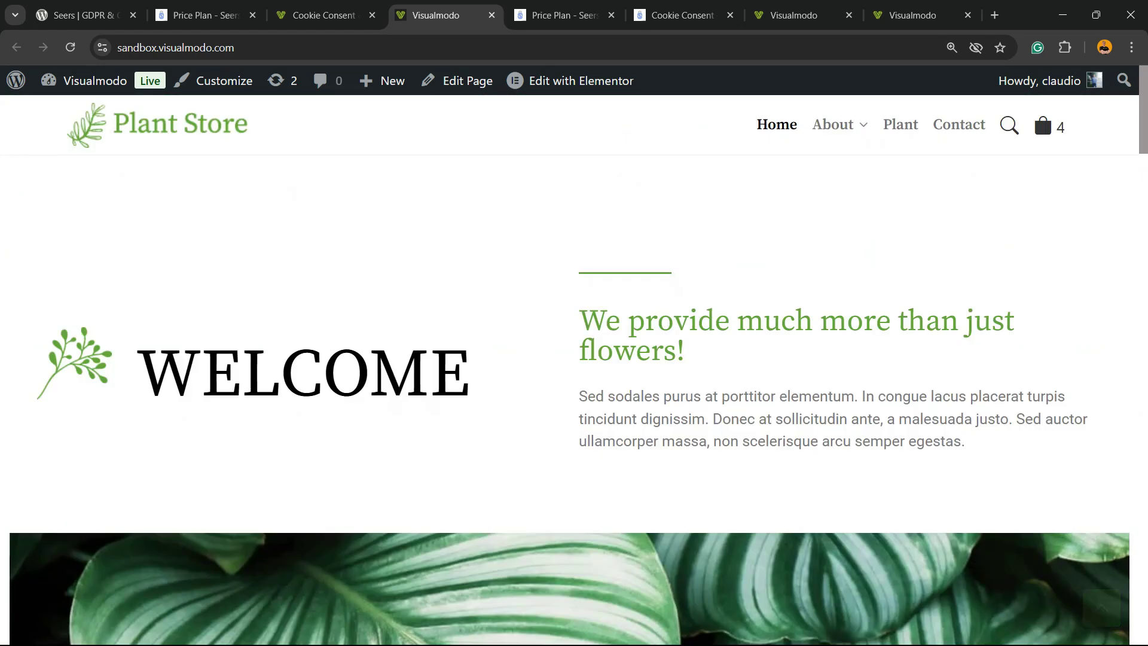
{"action": "key", "text": "ctrl+Page_Up"}
{"action": "key", "text": "ctrl+Page_Up"}
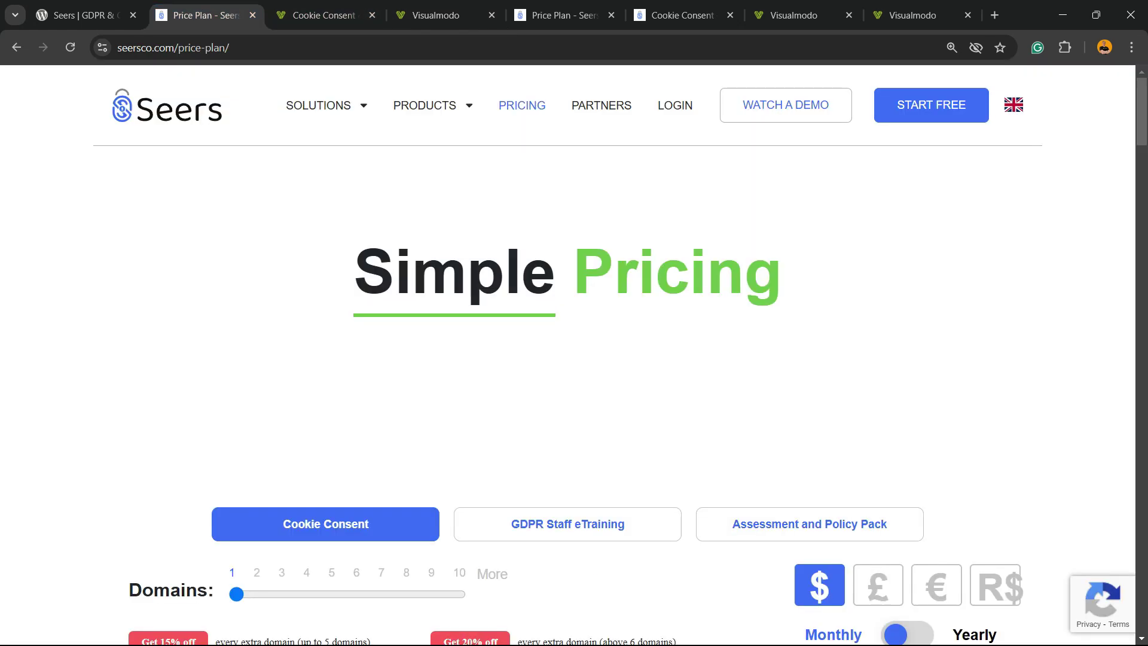
{"action": "key", "text": "ctrl+Page_Up"}
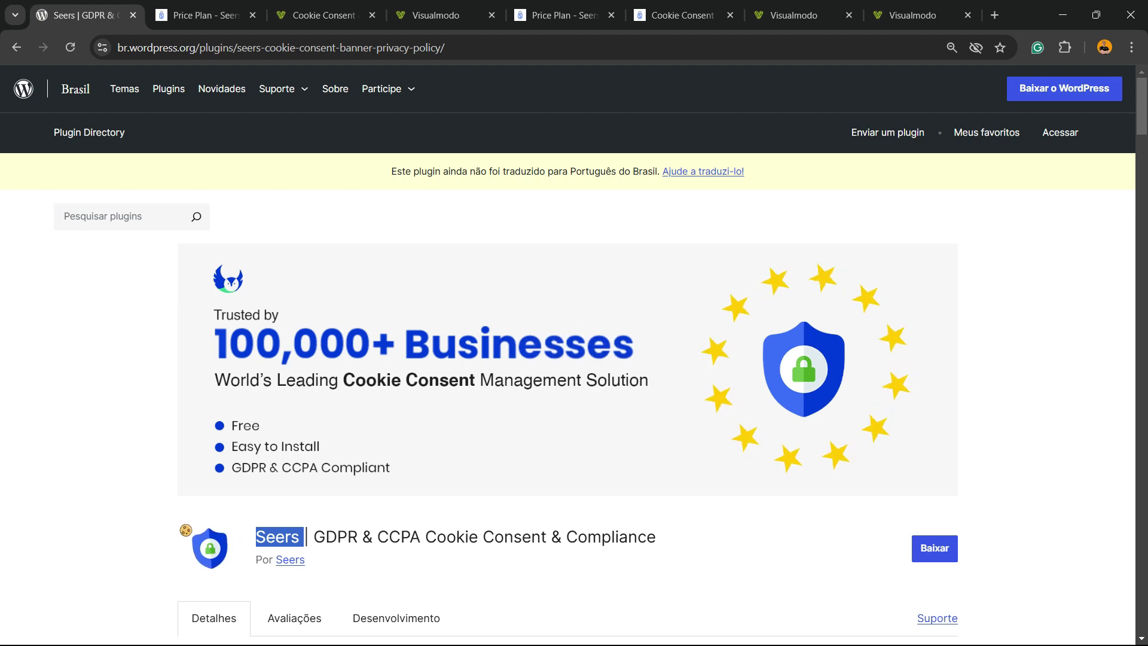
{"action": "key", "text": "ctrl+4"}
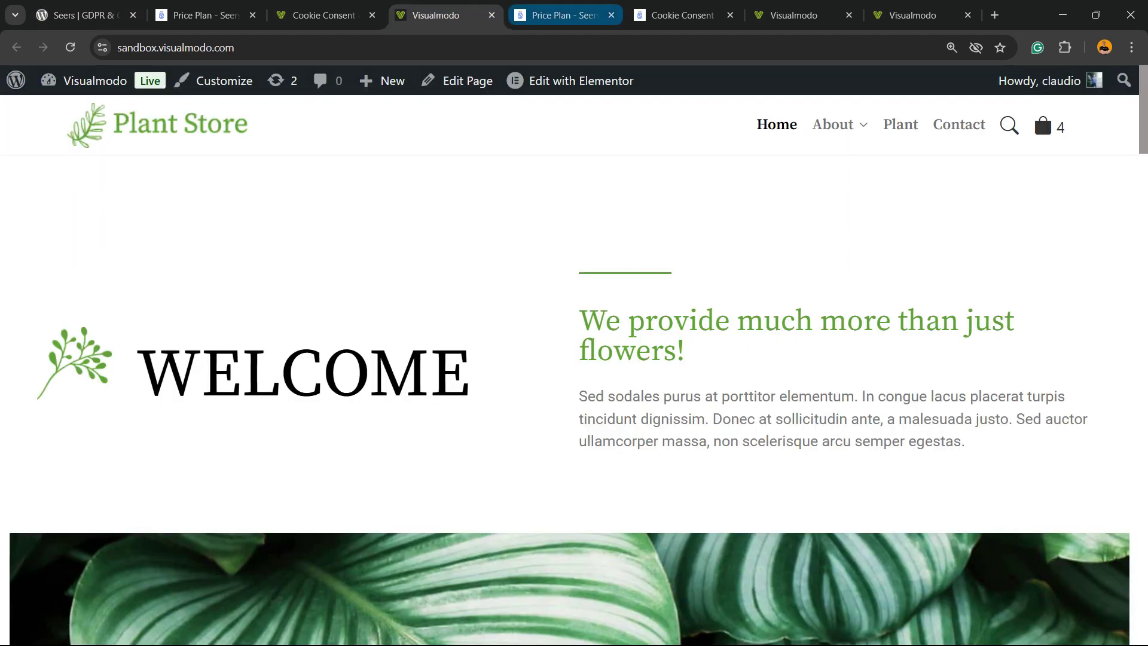
- Go from the Seers pricing page to the Seers home page and open the demo booking calendar from there
{"action": "key", "text": "ctrl+2"}
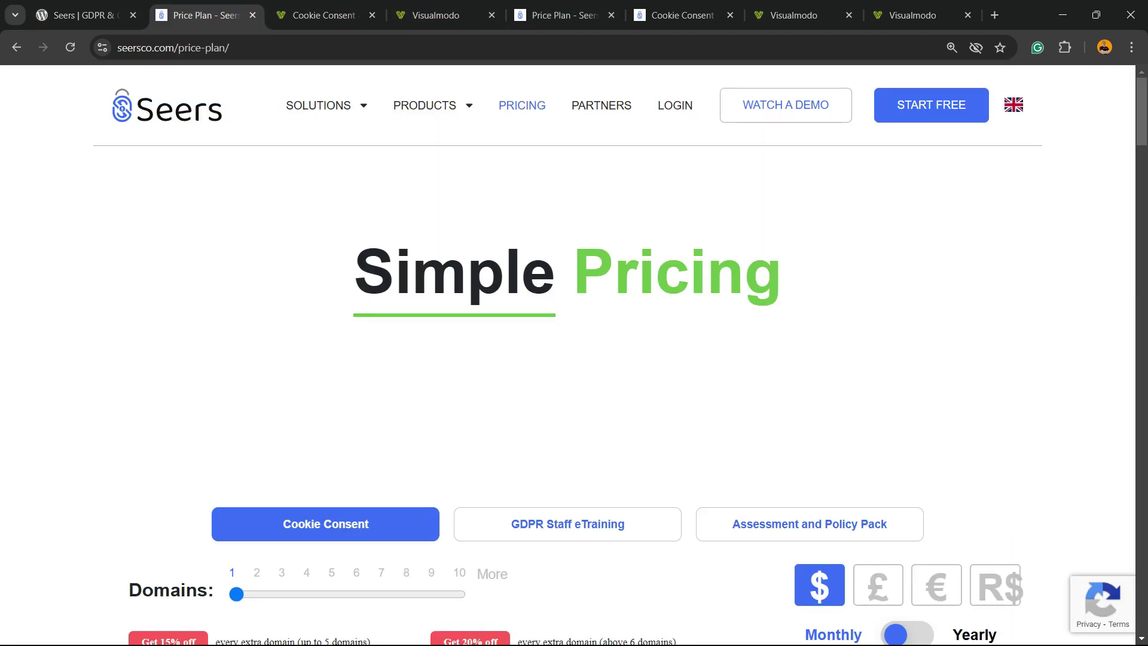
{"action": "key", "text": "F5"}
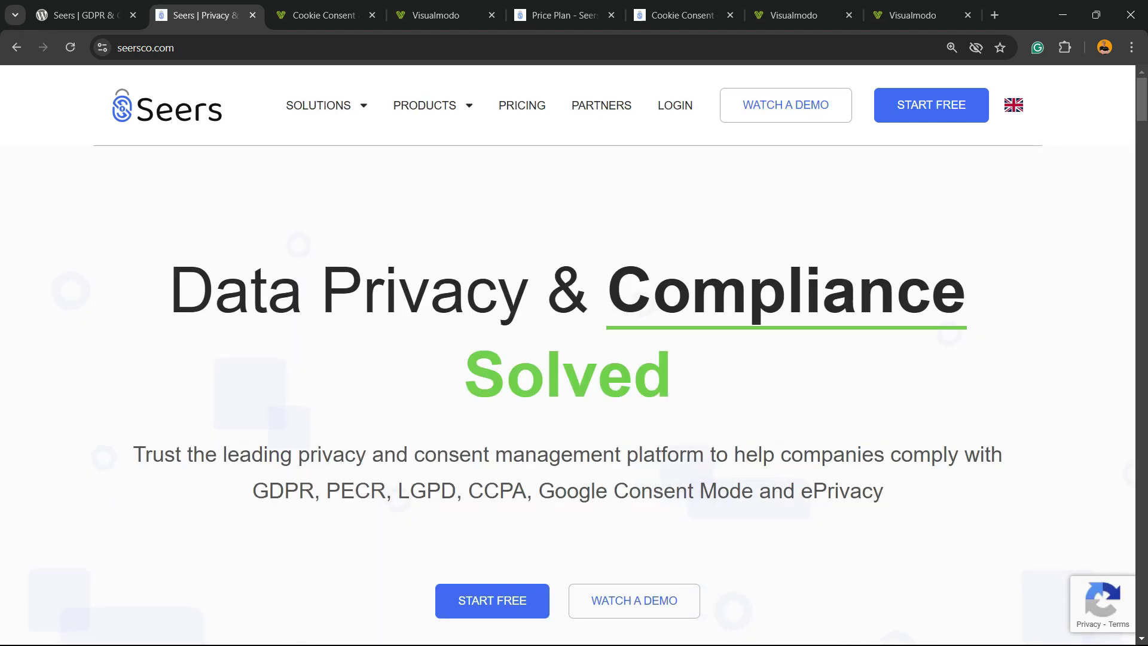
{"action": "scroll", "coordinate": [568, 359], "scroll_direction": "down", "scroll_amount": 5}
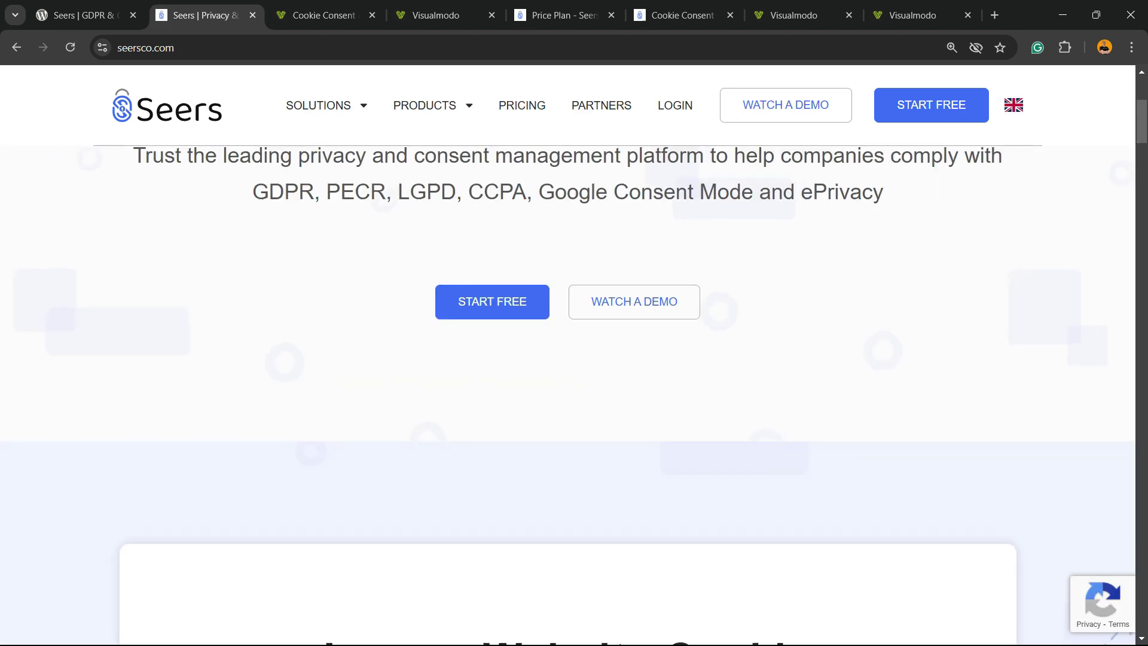
{"action": "left_click", "coordinate": [634, 301]}
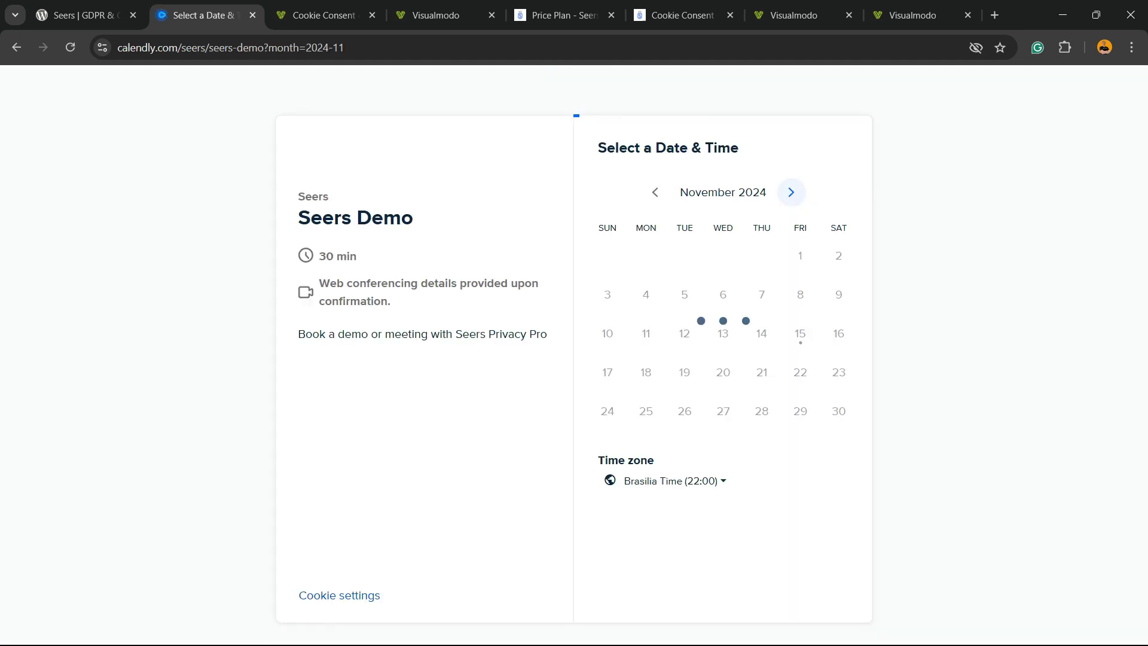
{"action": "left_click", "coordinate": [419, 409]}
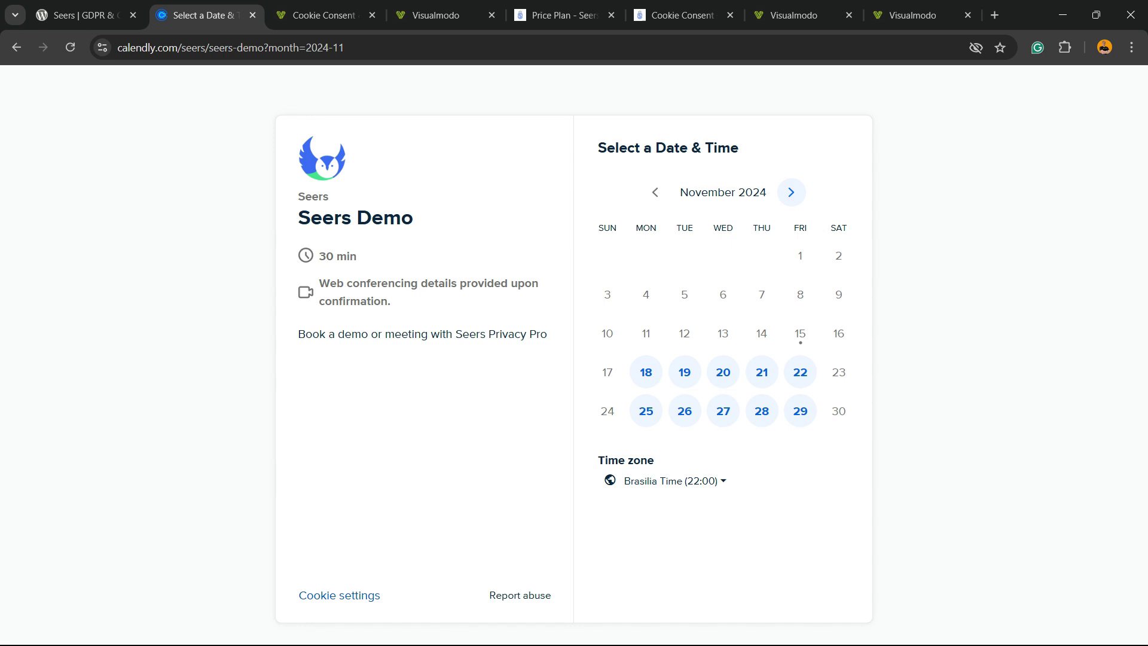
- Return to the Seers plugin's page in the WordPress directory and glance at its description and version details
{"action": "left_click", "coordinate": [90, 15]}
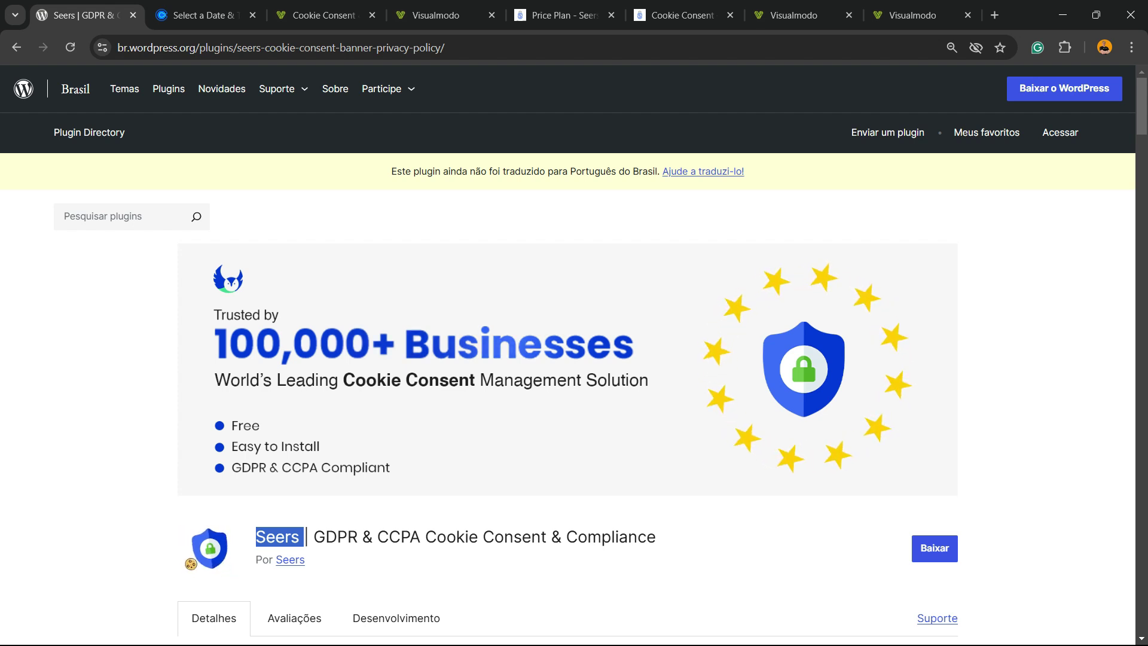
{"action": "scroll", "coordinate": [574, 359], "scroll_direction": "down", "scroll_amount": 1}
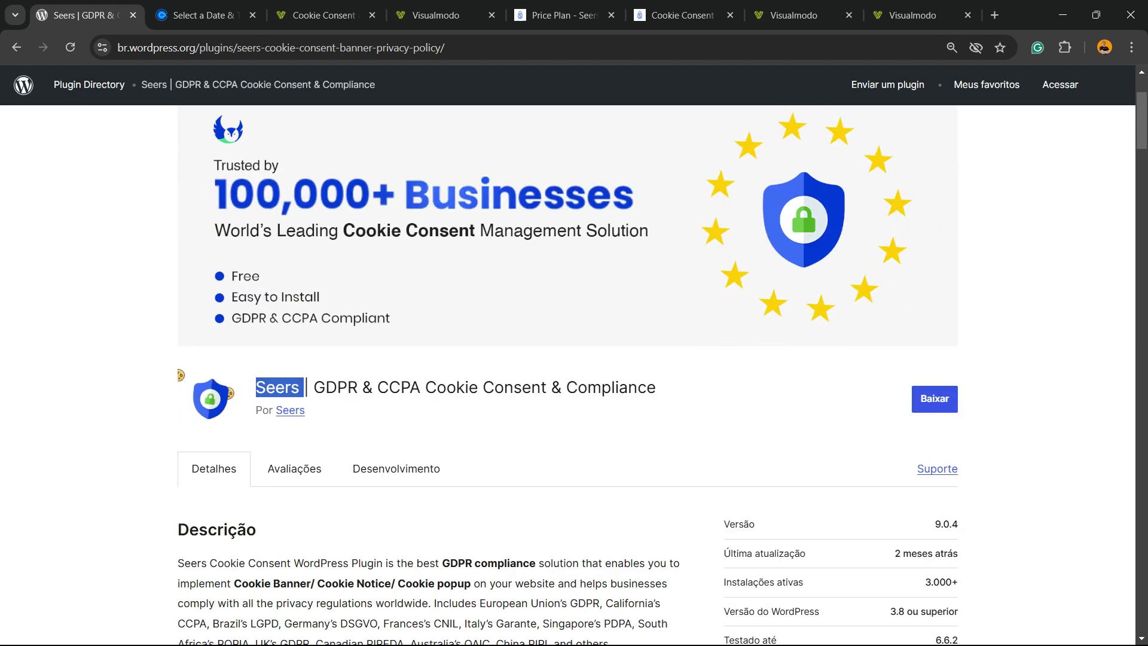
{"action": "scroll", "coordinate": [568, 359], "scroll_direction": "up", "scroll_amount": 3}
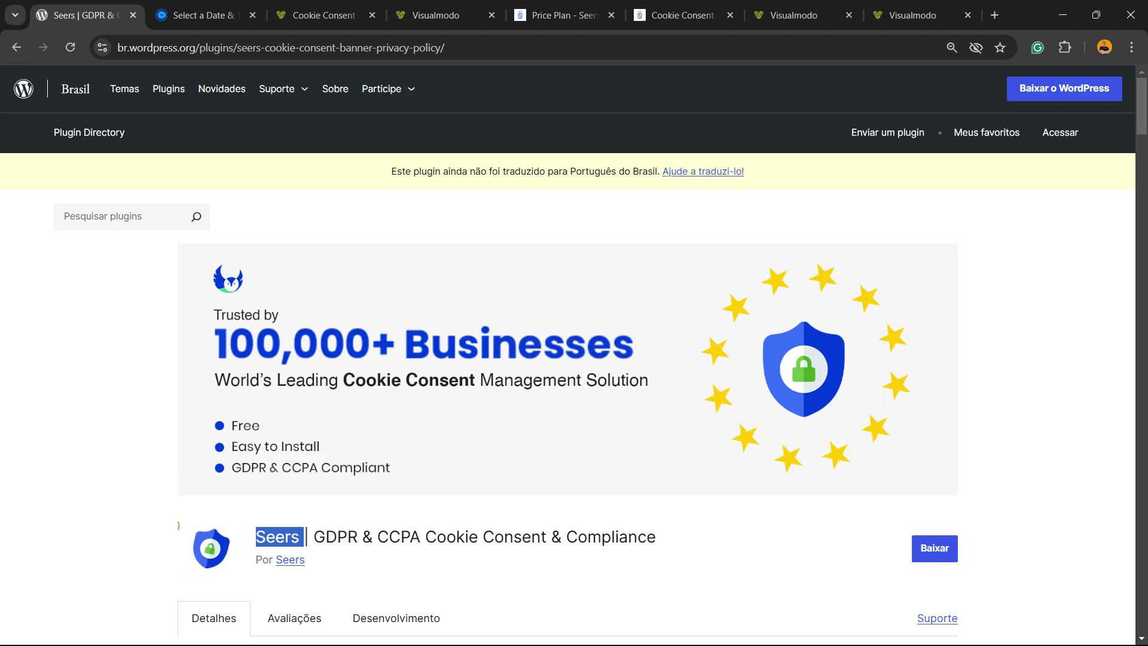